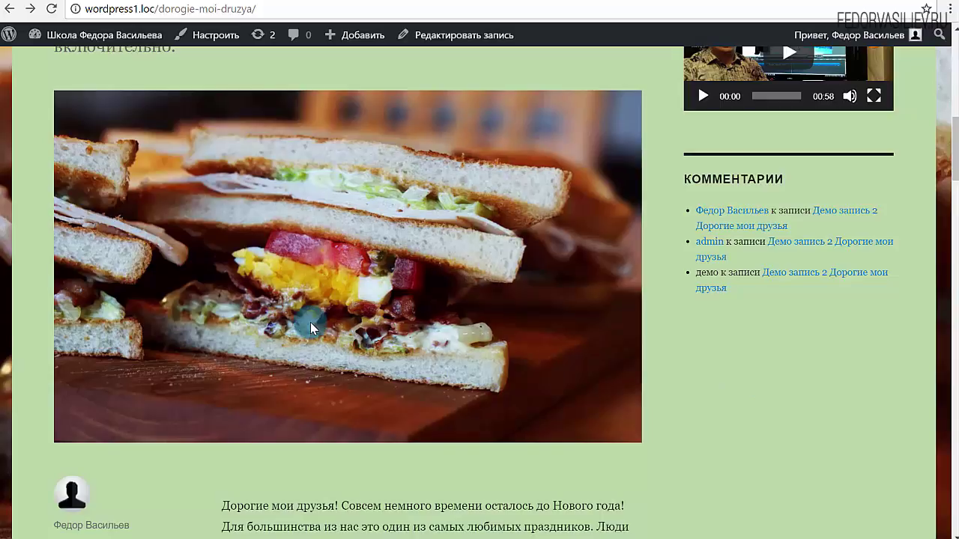
- Browse the coffee image and video slides in the existing lightbox gallery, then close it
scroll(281, 276, "down", 6)
scroll(281, 276, "down", 2)
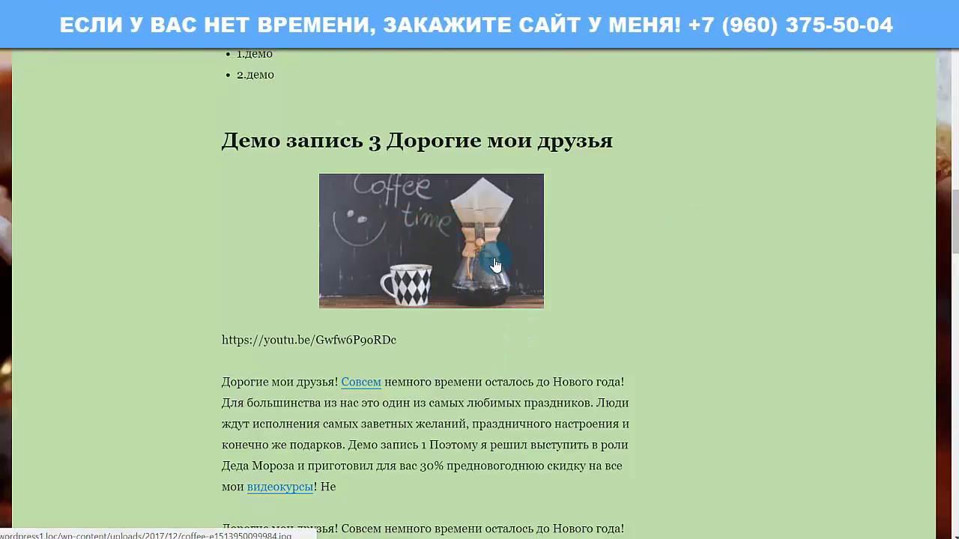
left_click(385, 237)
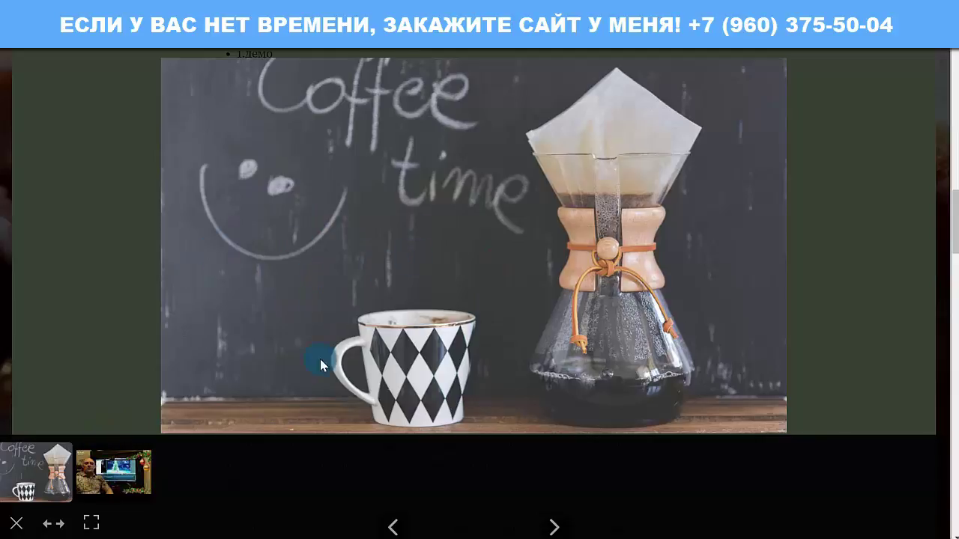
left_click(145, 473)
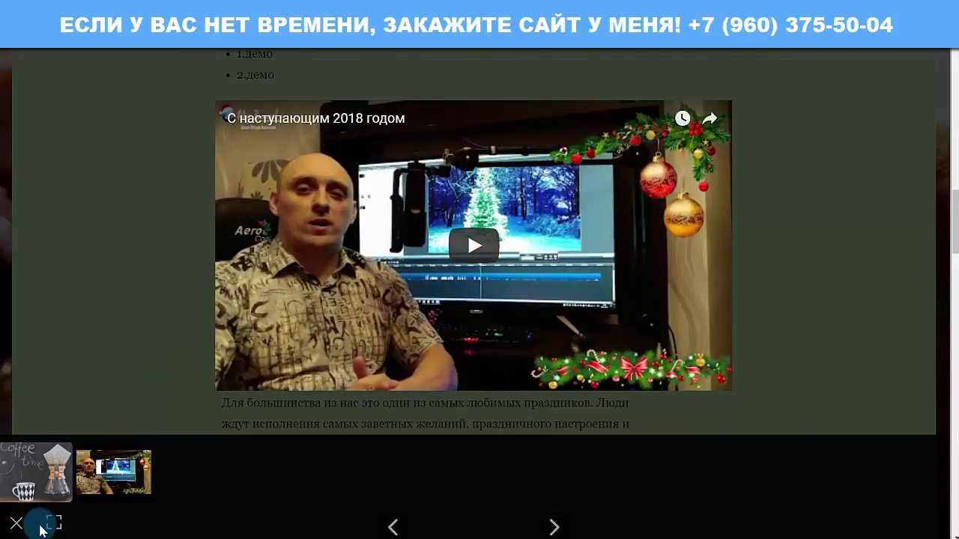
left_click(28, 496)
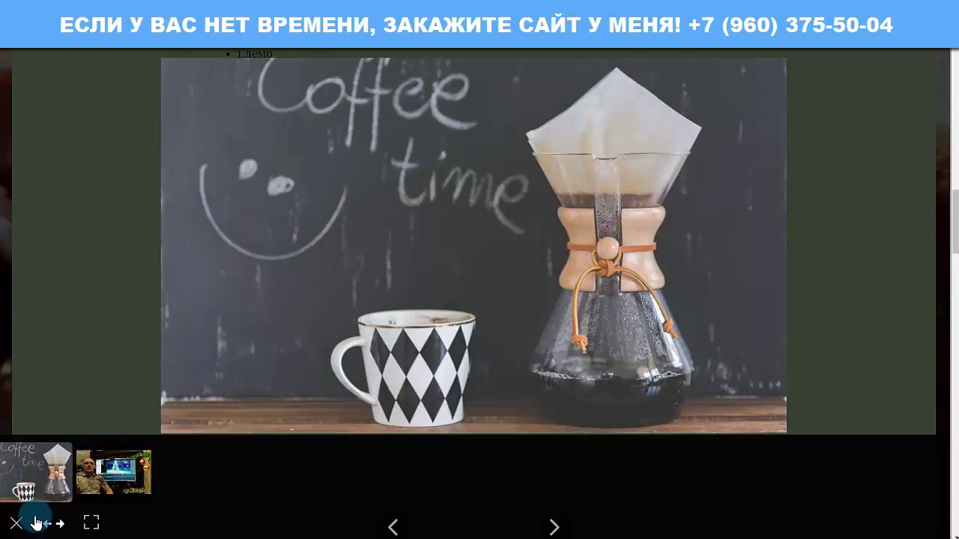
left_click(556, 526)
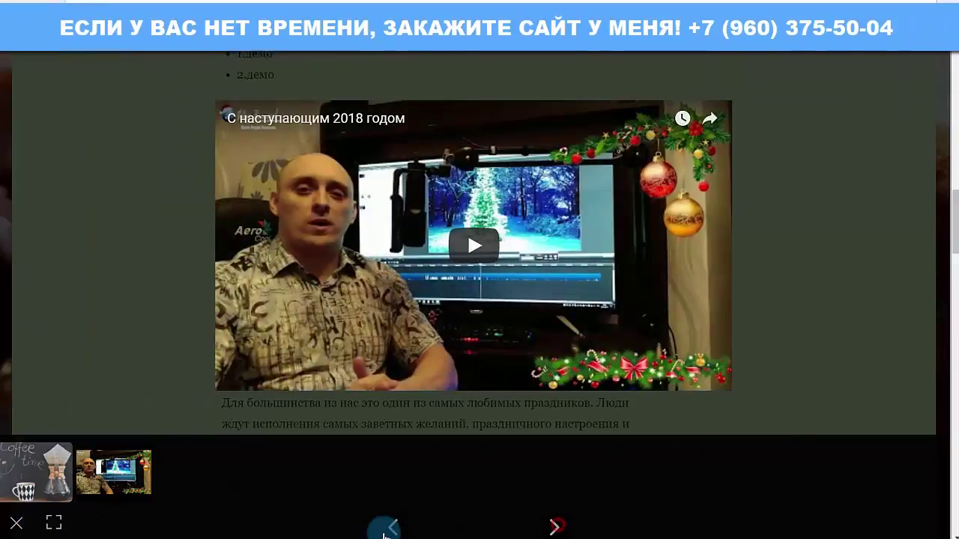
left_click(385, 527)
left_click(16, 524)
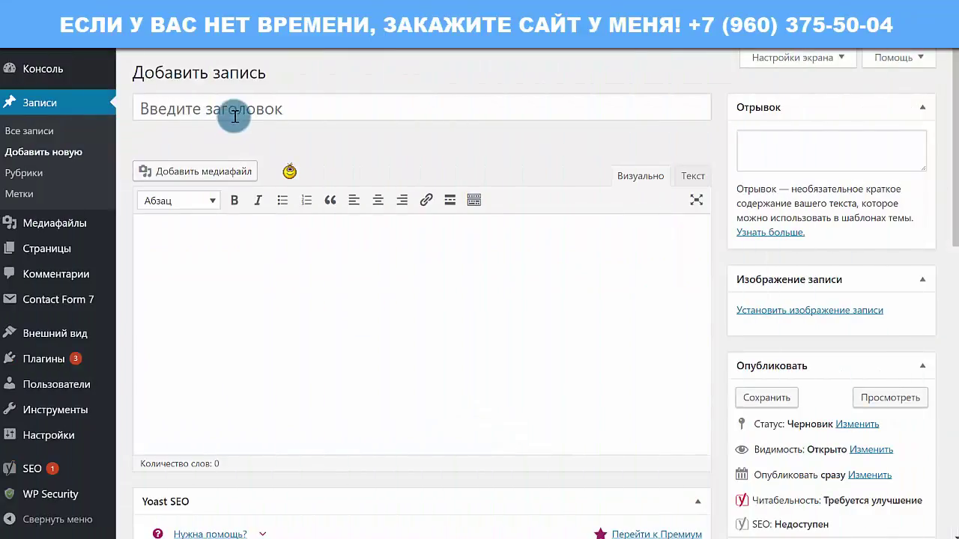
- Title the new post 'тест' and insert the sandwich image into its body
left_click(233, 116)
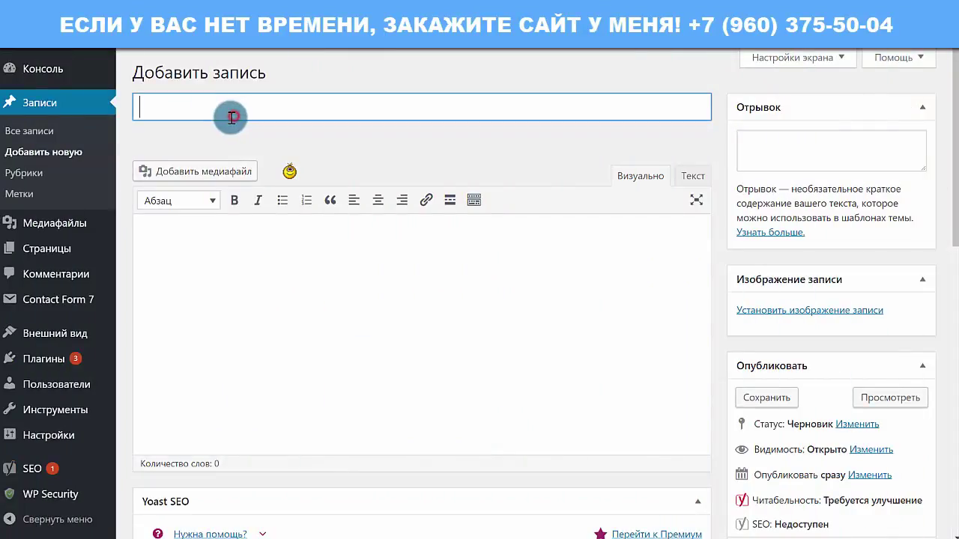
type("тест")
left_click(368, 304)
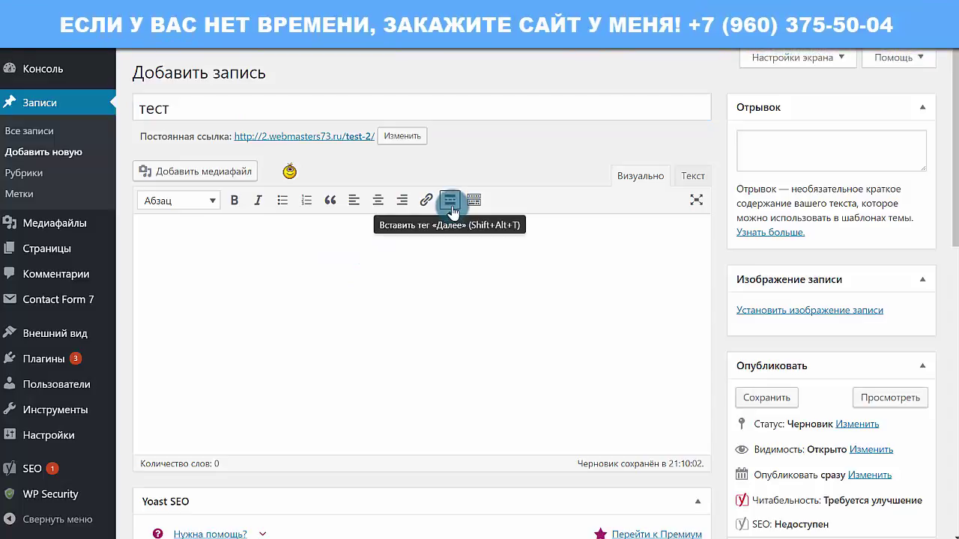
left_click(213, 173)
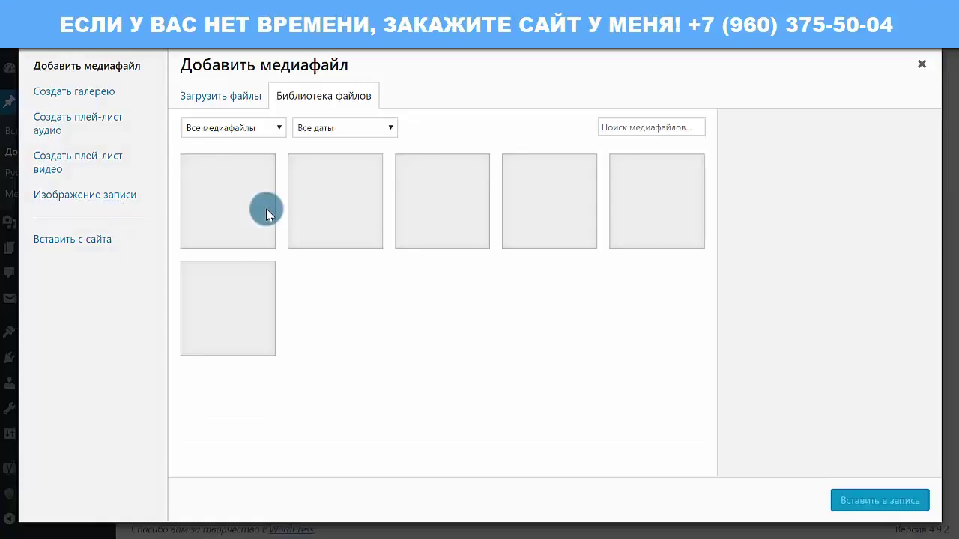
left_click(656, 217)
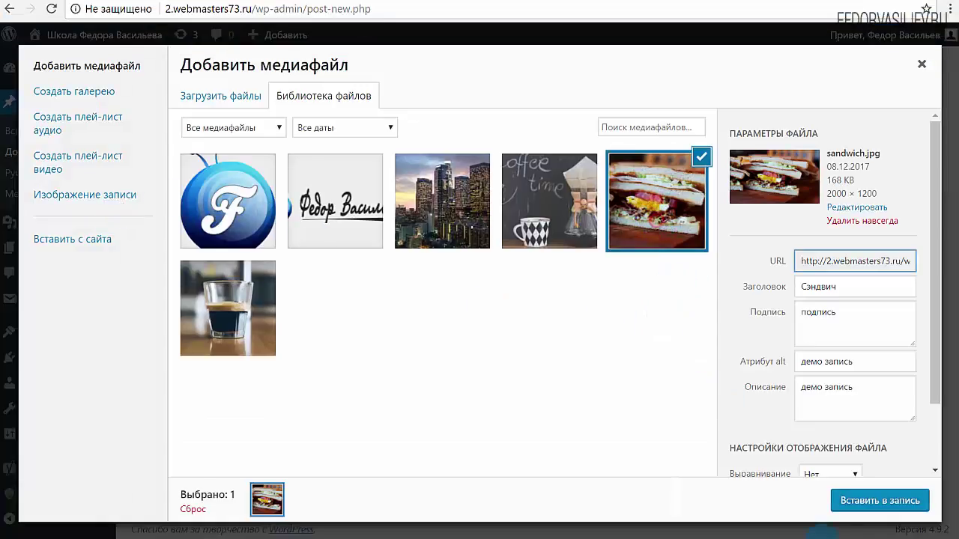
left_click(873, 500)
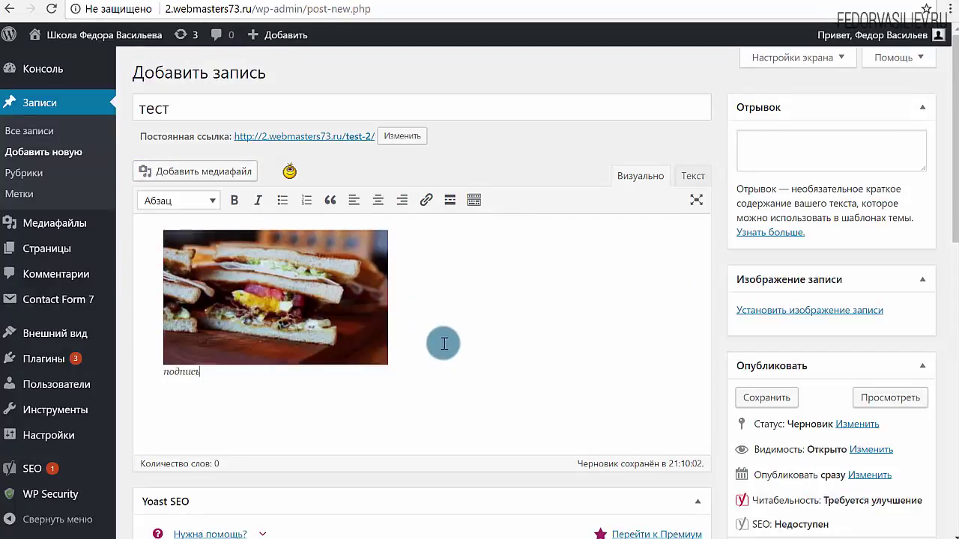
- Insert the city image from the media library below the sandwich image
left_click(240, 172)
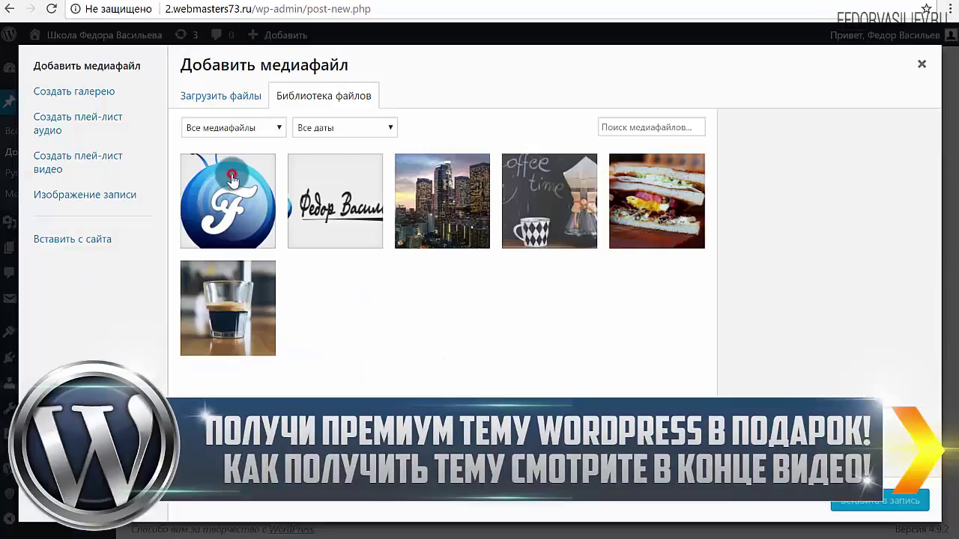
left_click(430, 250)
left_click(891, 500)
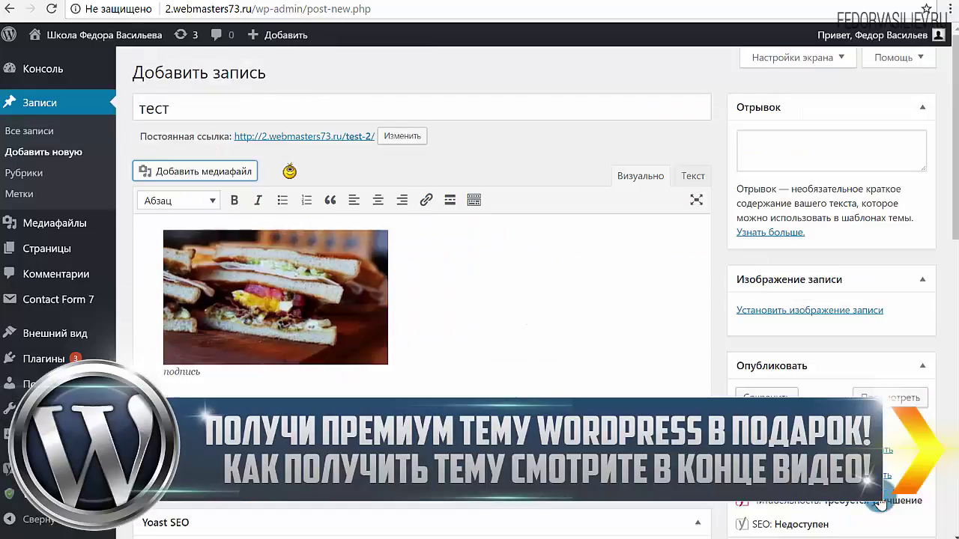
- Put the post in the Видео category, publish it and view it on the site
scroll(487, 378, "down", 2)
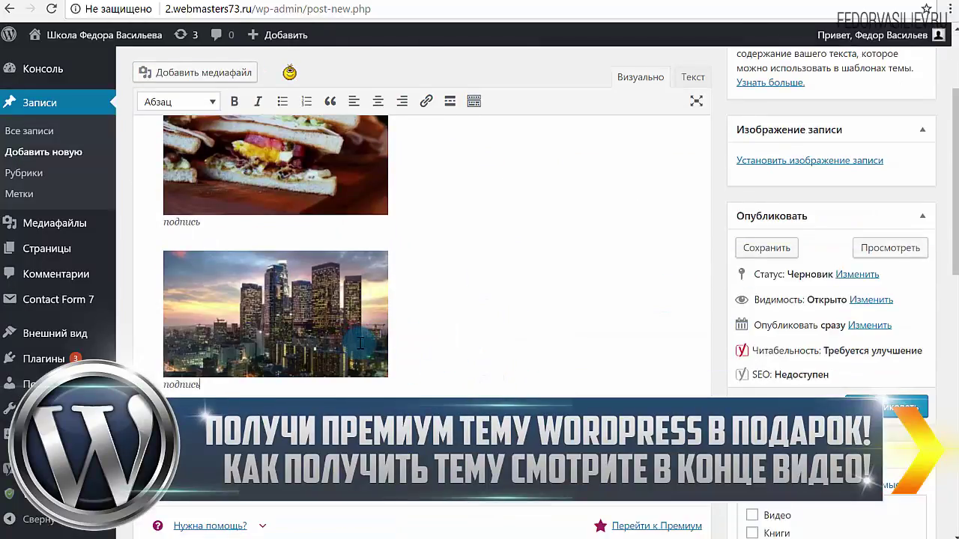
scroll(642, 301, "down", 2)
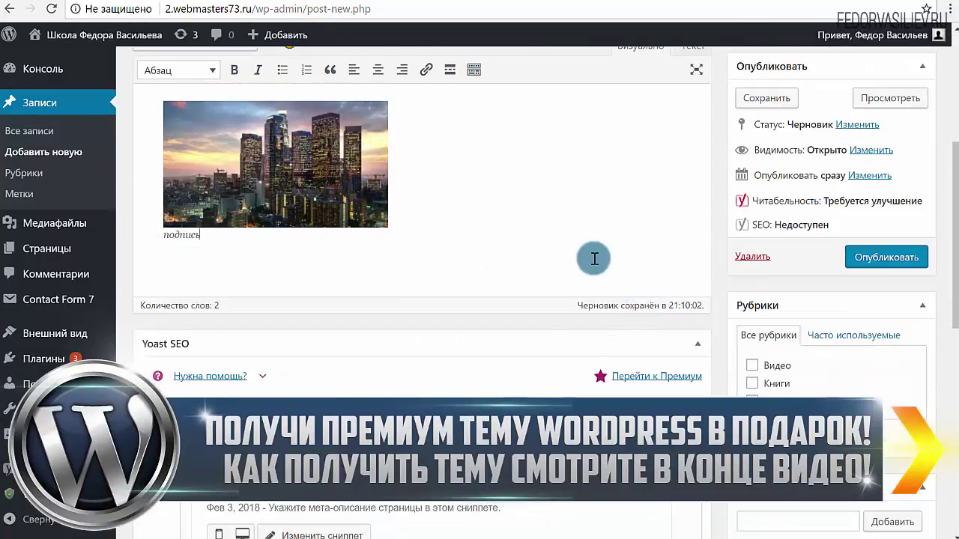
left_click(751, 366)
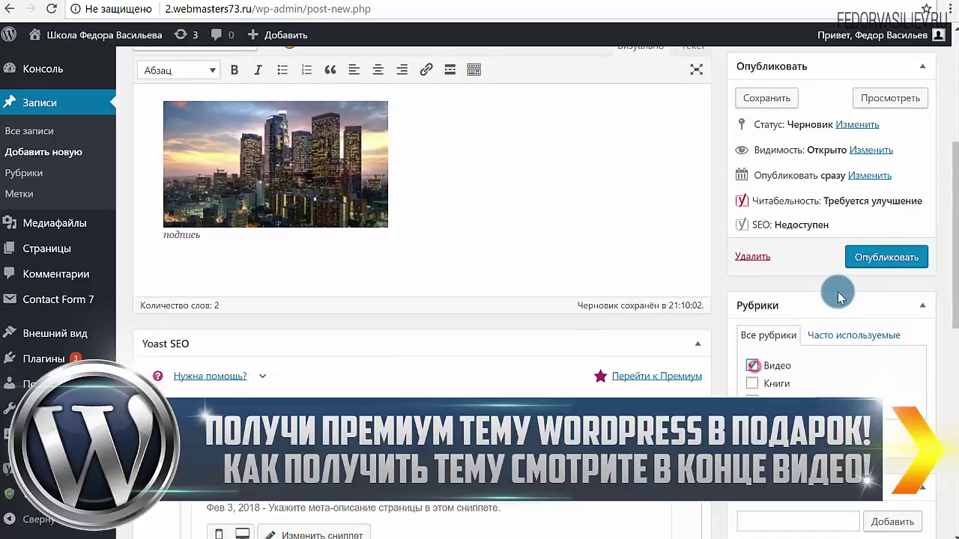
left_click(859, 257)
left_click(463, 34)
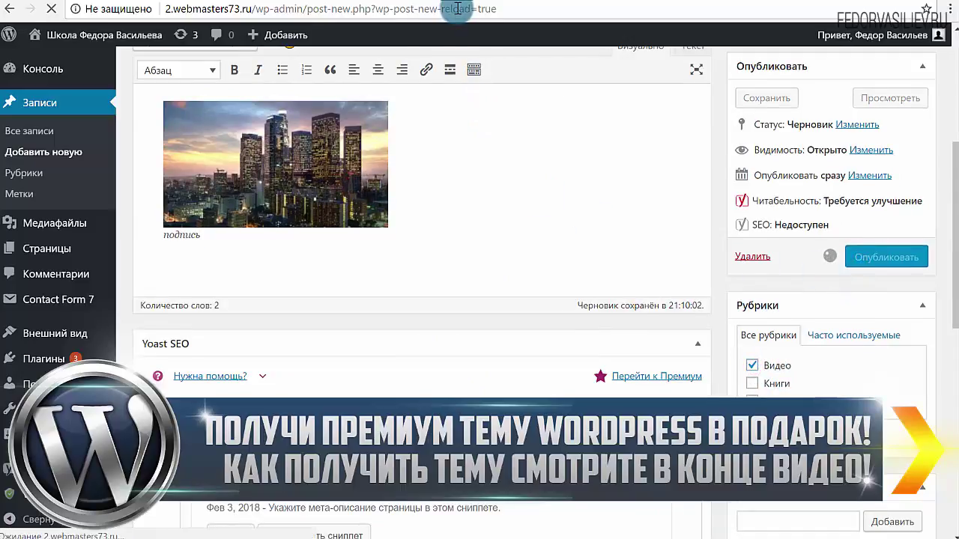
- Look over the site's home page, then return to the post's edit screen
left_click(546, 157)
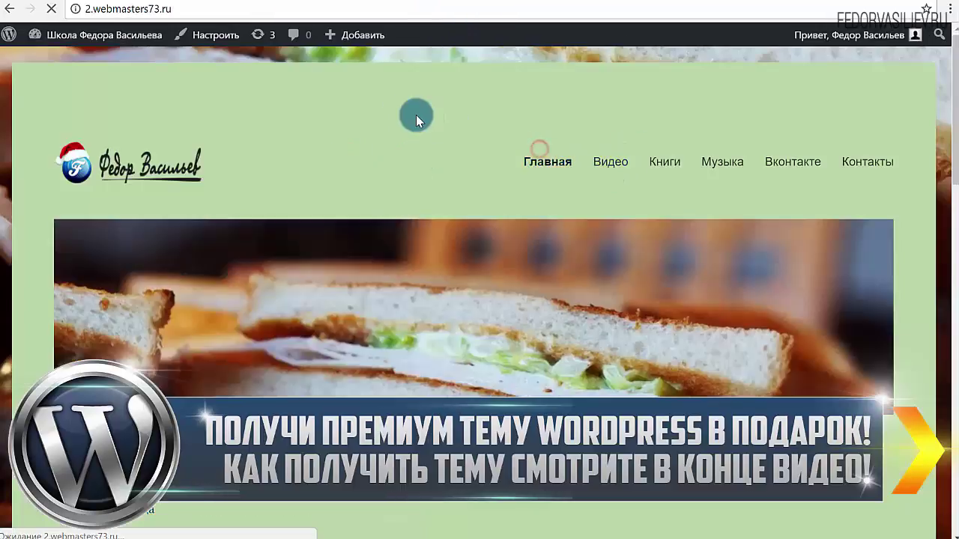
scroll(417, 116, "down", 6)
scroll(334, 166, "up", 2)
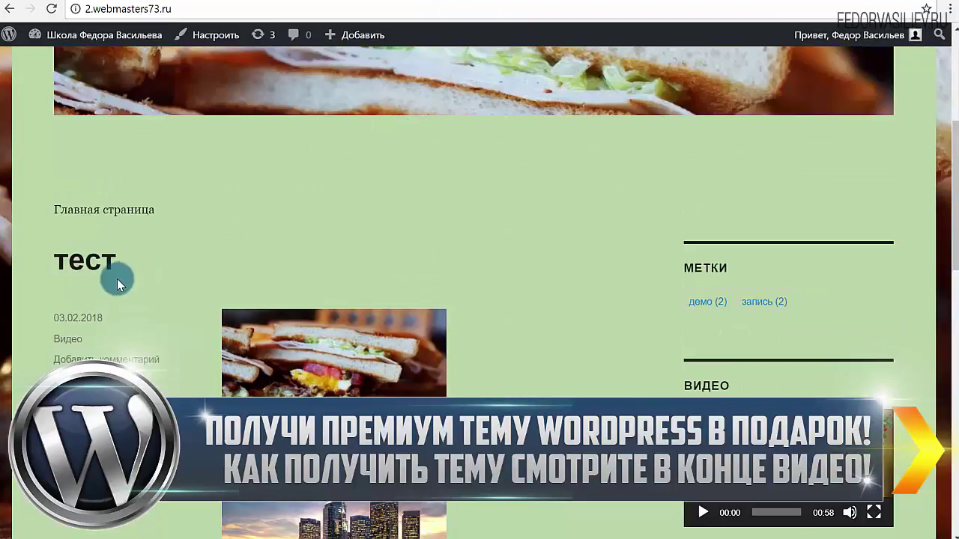
scroll(117, 283, "down", 2)
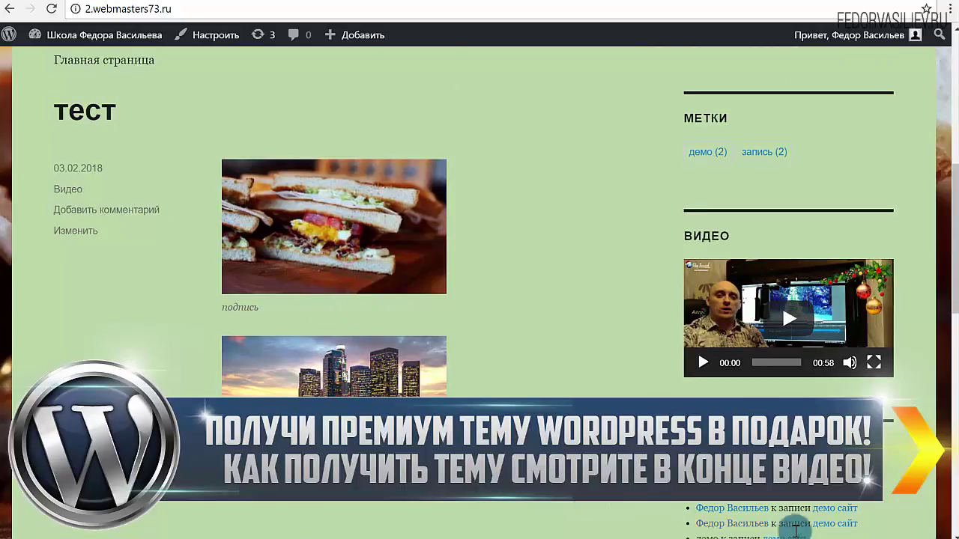
key("alt+Left")
scroll(541, 325, "down", 2)
scroll(520, 225, "up", 1)
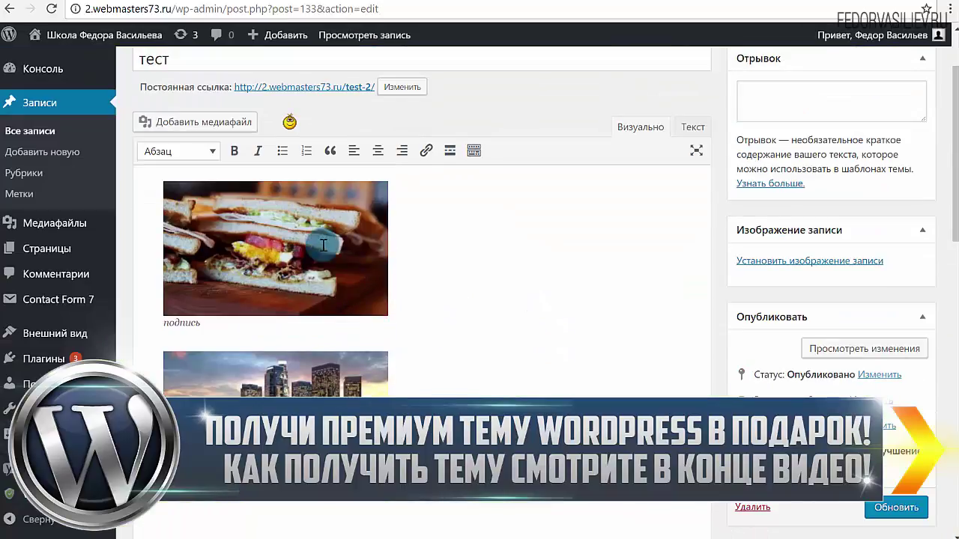
- Set the sandwich image's link (Ссылка) to Медиафайл
left_click(310, 275)
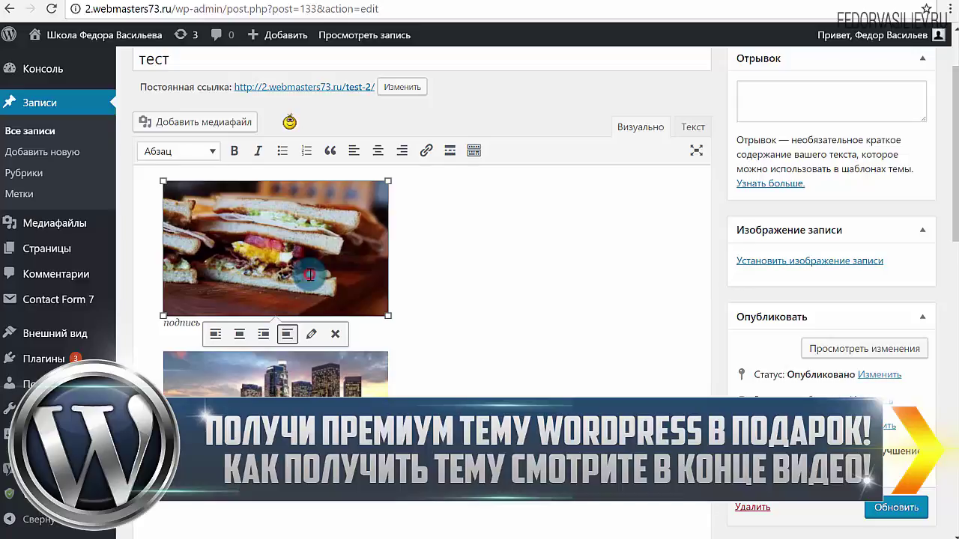
left_click(310, 335)
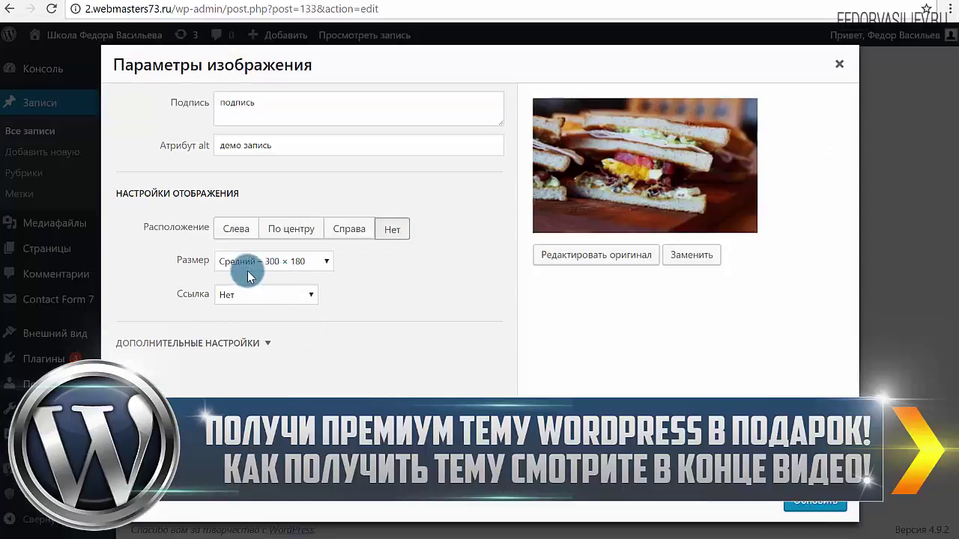
left_click(233, 297)
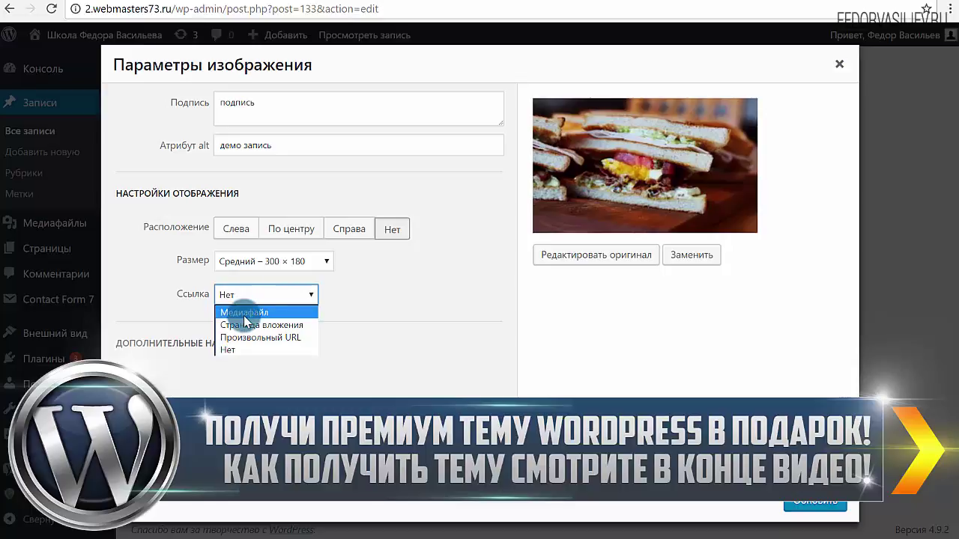
left_click(244, 313)
left_click(790, 505)
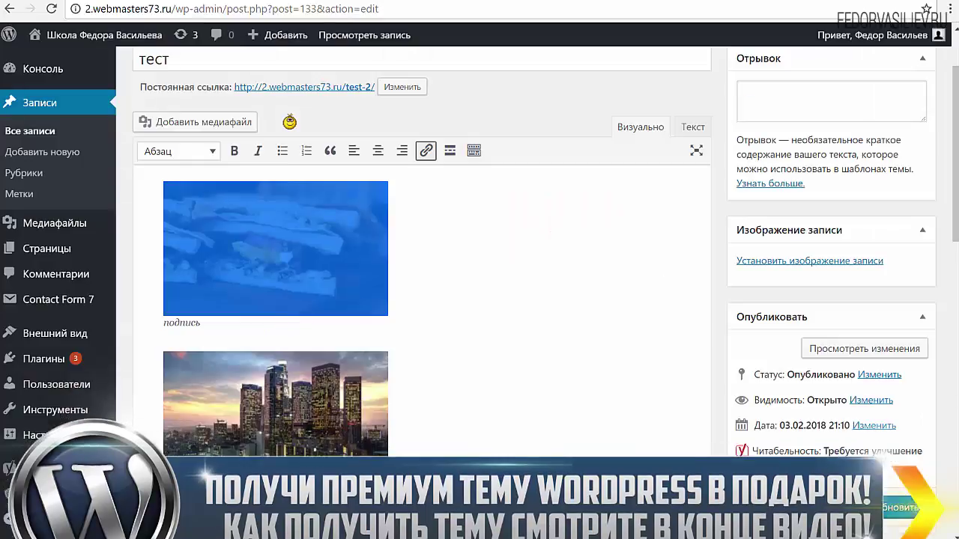
- Link the city image to its media file as well and update the post
scroll(403, 242, "down", 2)
left_click(296, 292)
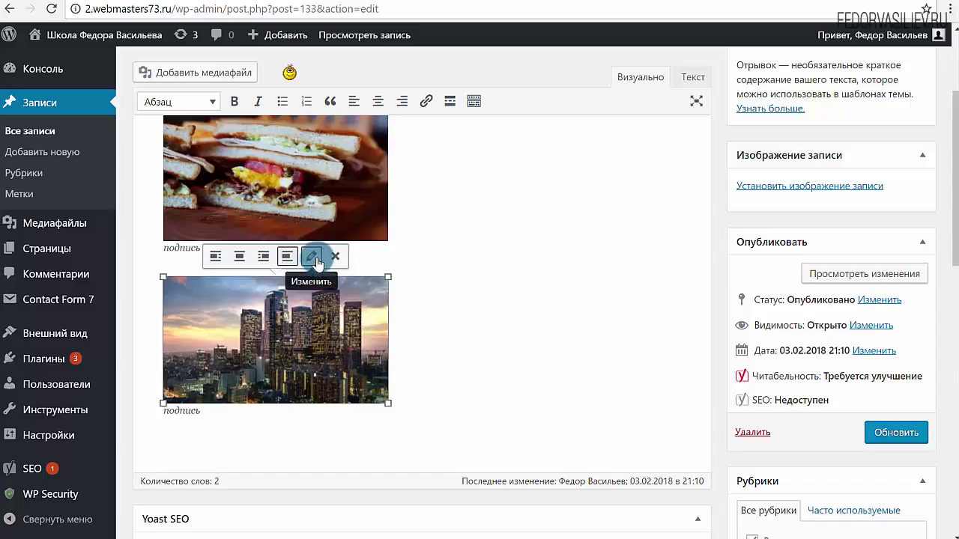
left_click(311, 256)
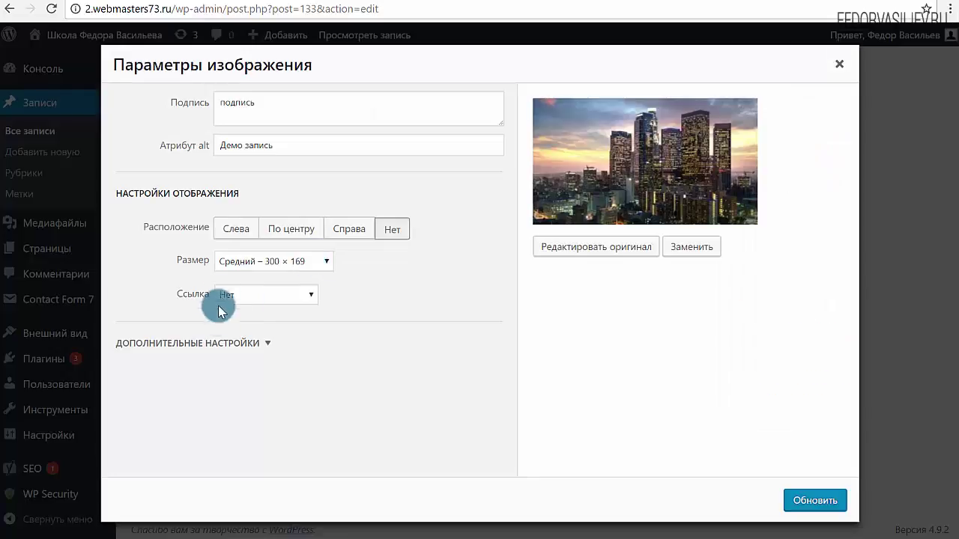
left_click(219, 300)
left_click(225, 310)
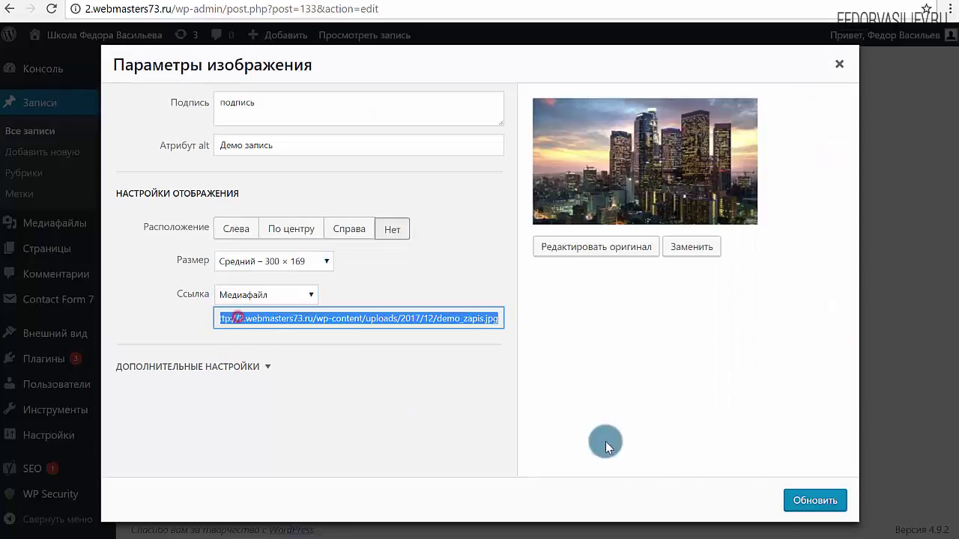
left_click(815, 500)
left_click(888, 434)
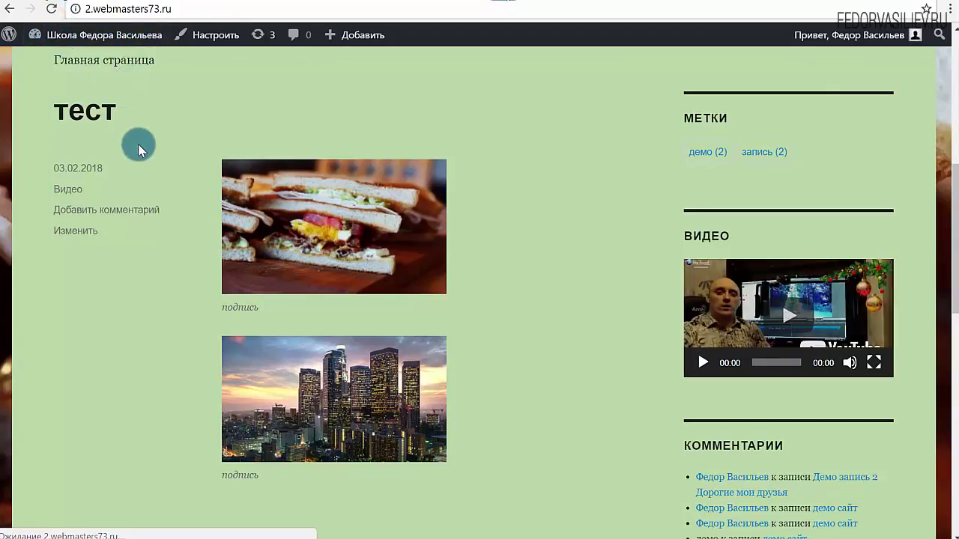
- Open the sandwich and city images as plain full-size files, then go back to the тест editor
left_click(290, 225)
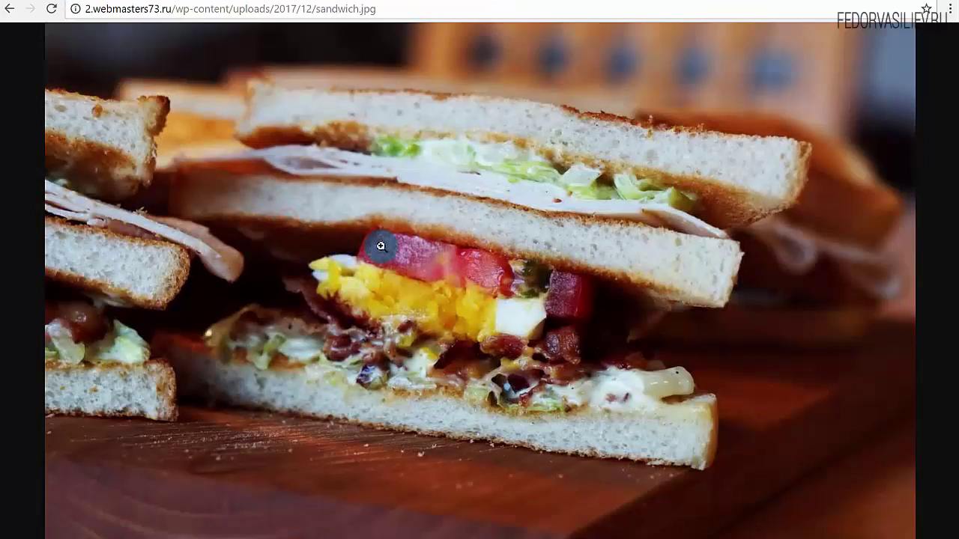
left_click(532, 241)
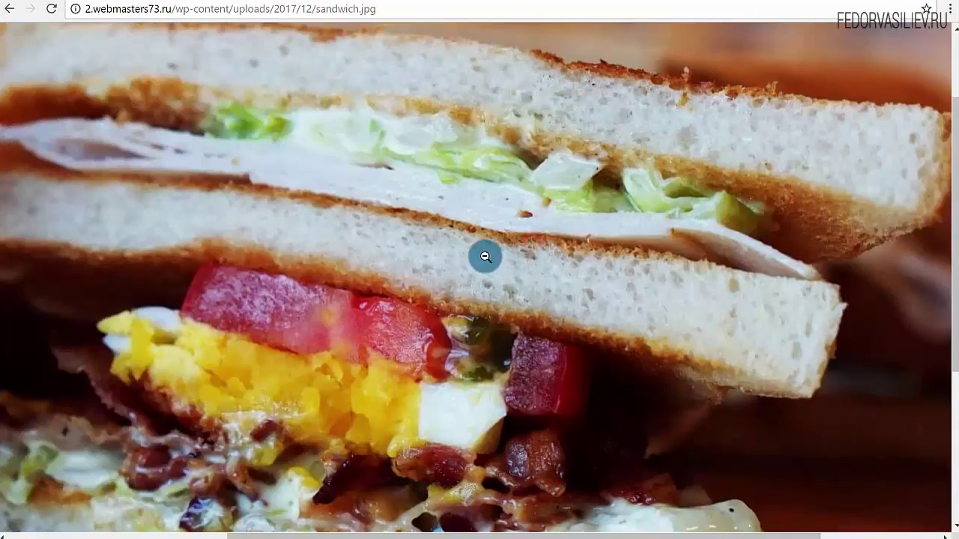
left_click(13, 15)
left_click(332, 379)
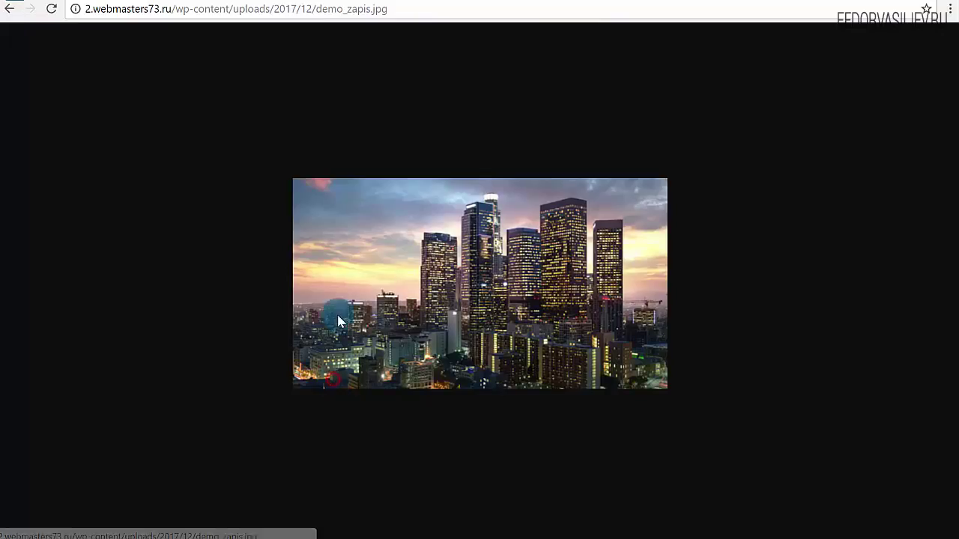
left_click(381, 261)
left_click(6, 12)
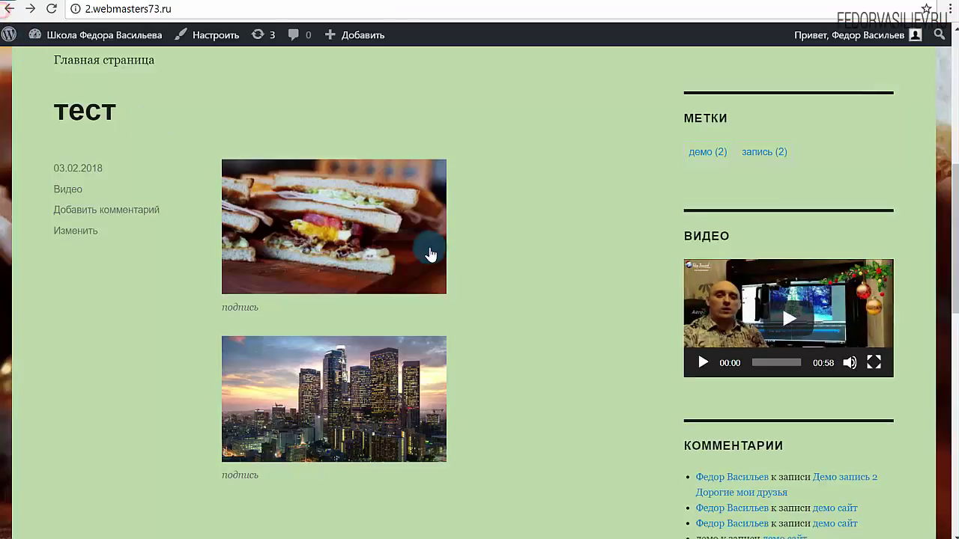
left_click(429, 249)
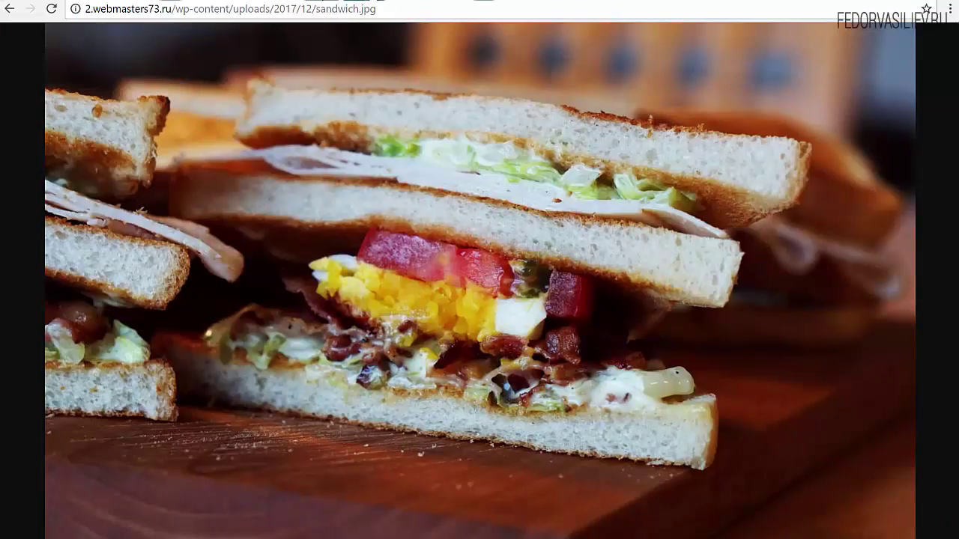
left_click(11, 13)
key("alt+Left")
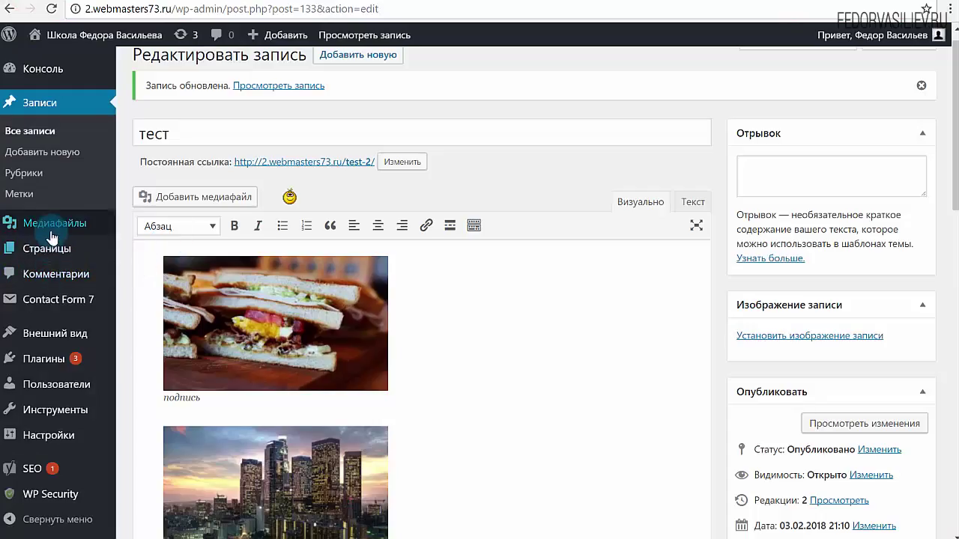
- Search the plugin directory for 'Lightbox' from the Add New Plugins page
mouse_move(90, 358)
left_click(165, 381)
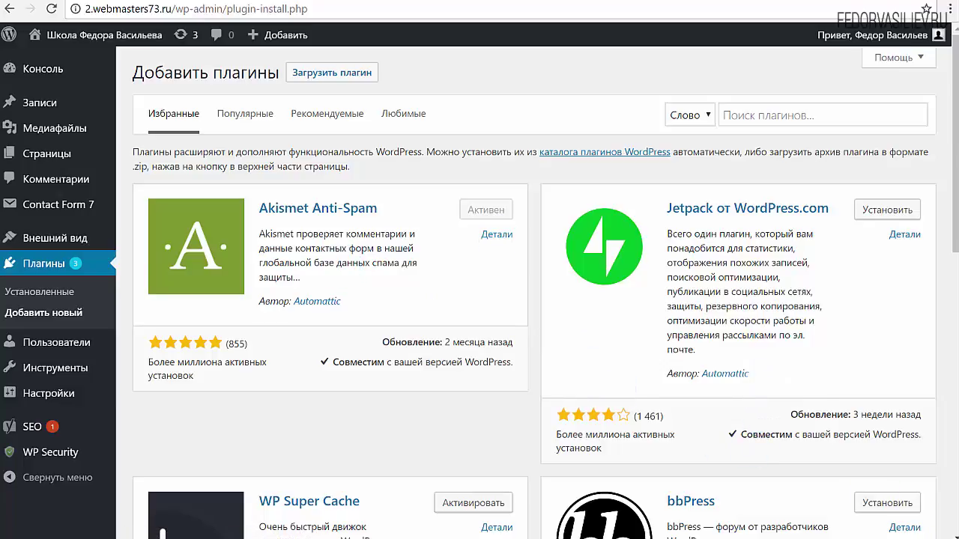
right_click(754, 116)
left_click(786, 208)
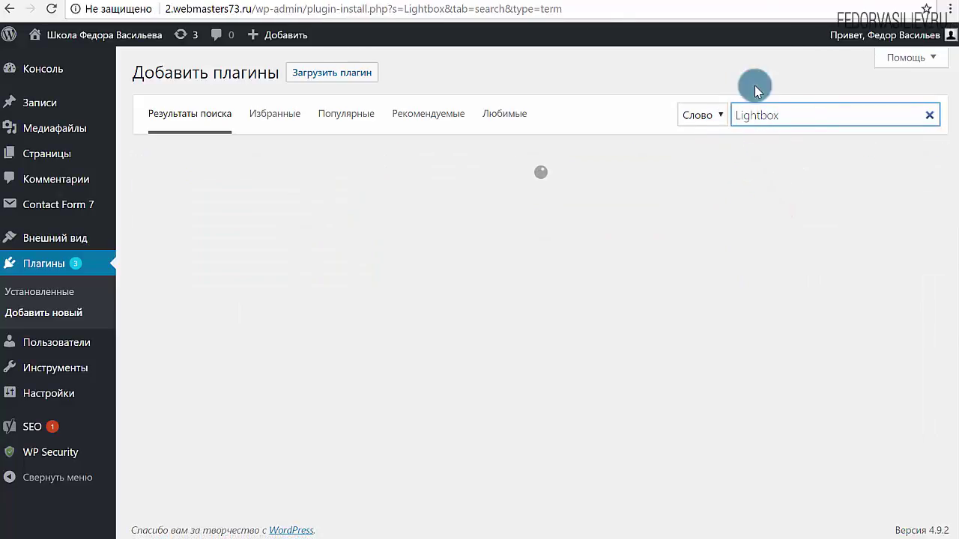
double_click(791, 116)
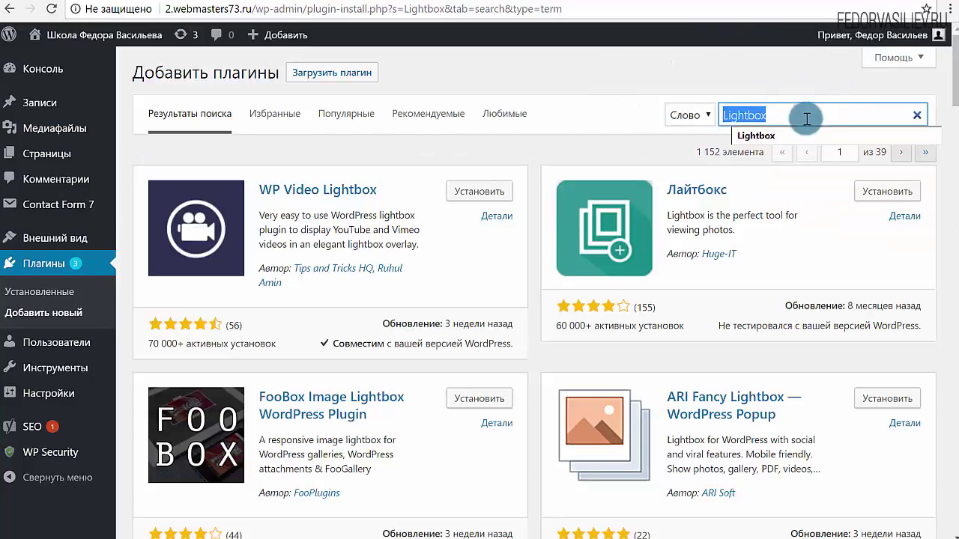
left_click(804, 117)
scroll(325, 322, "down", 10)
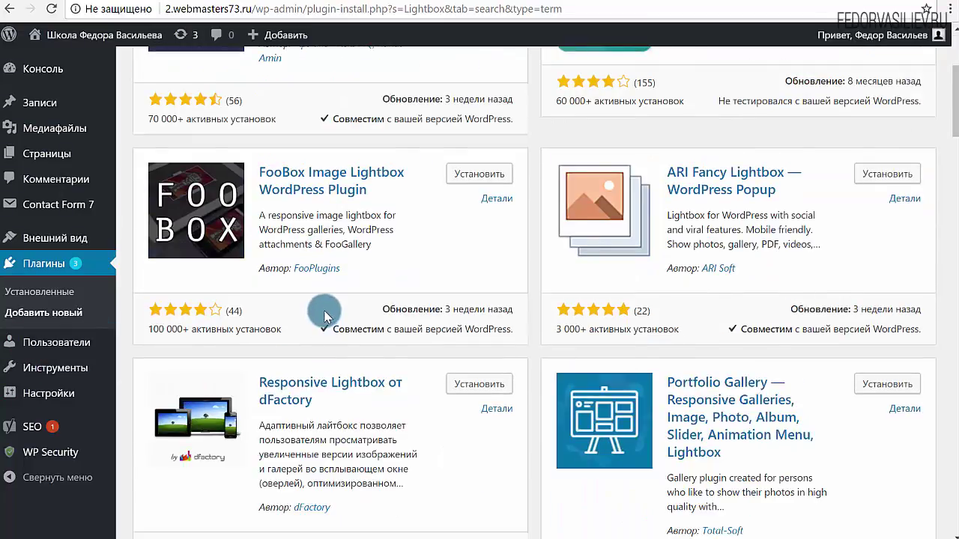
scroll(322, 313, "up", 5)
scroll(324, 316, "up", 5)
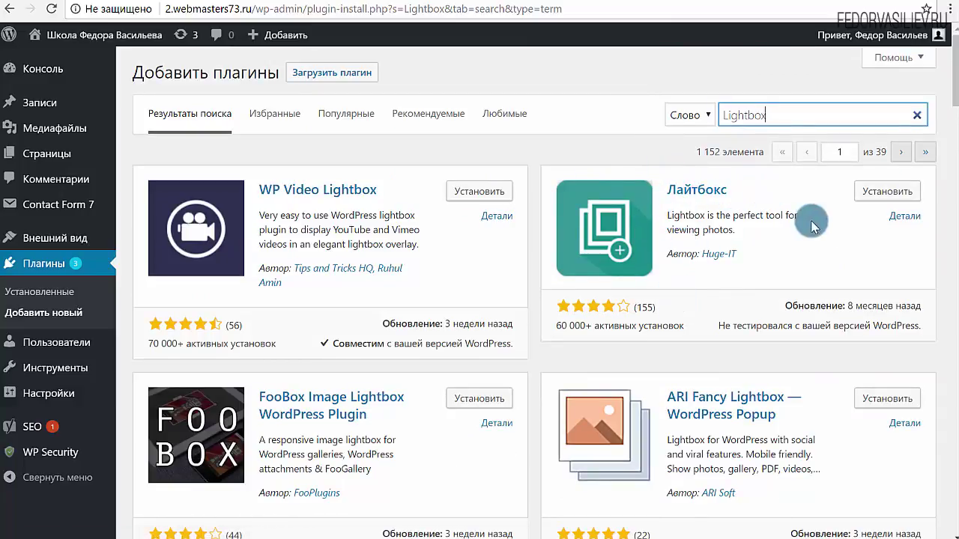
- Install and activate the Huge-IT Лайтбокс plugin, then view the site's front page
left_click(862, 192)
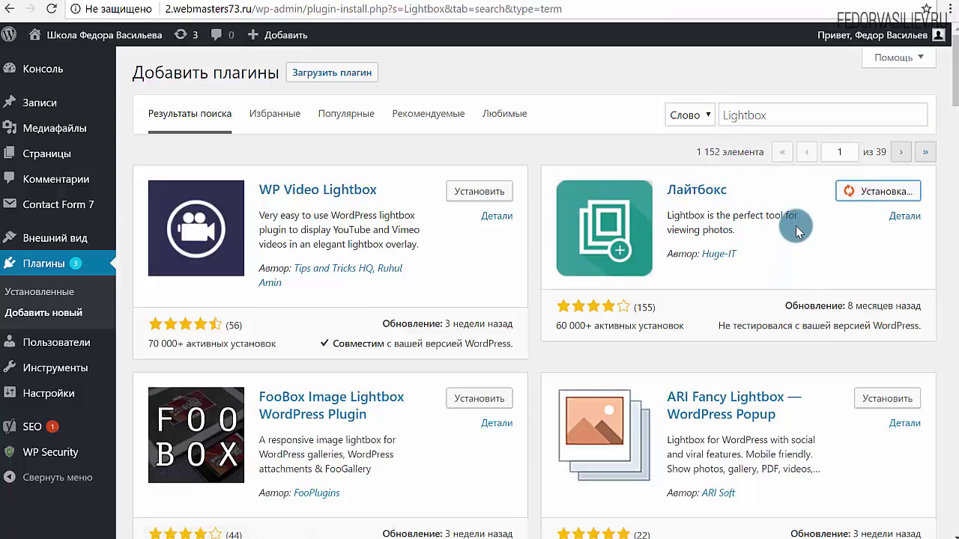
left_click(876, 191)
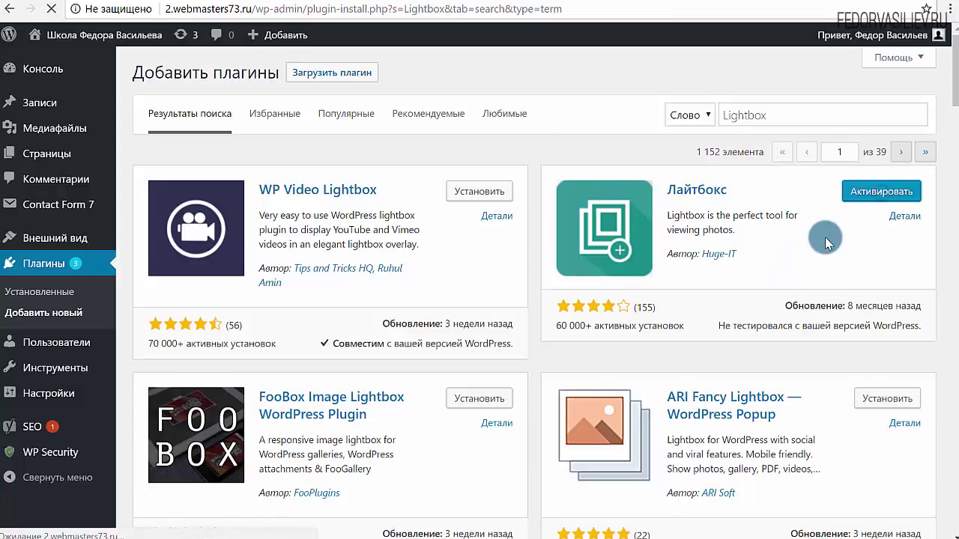
left_click(483, 2)
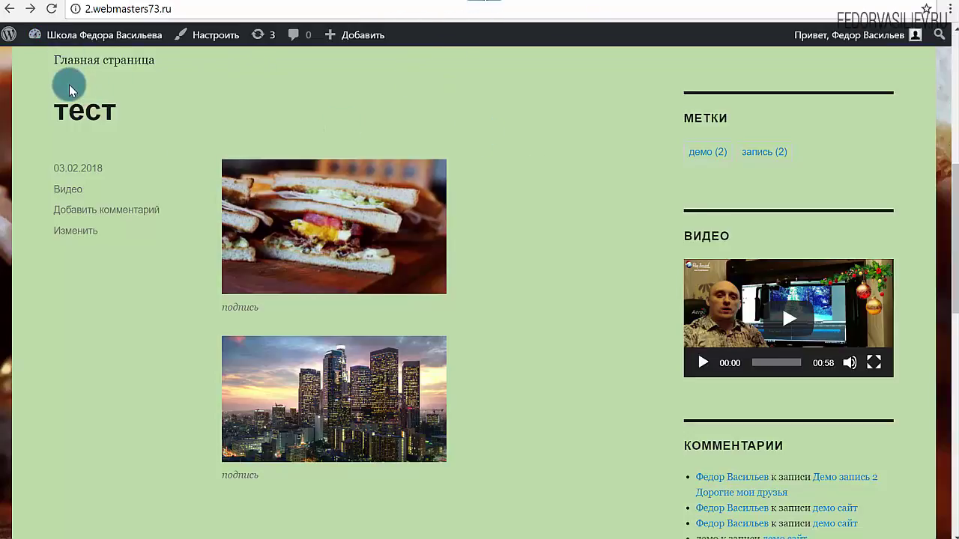
- Reload the front page and open the sandwich image in the new lightbox
left_click(52, 10)
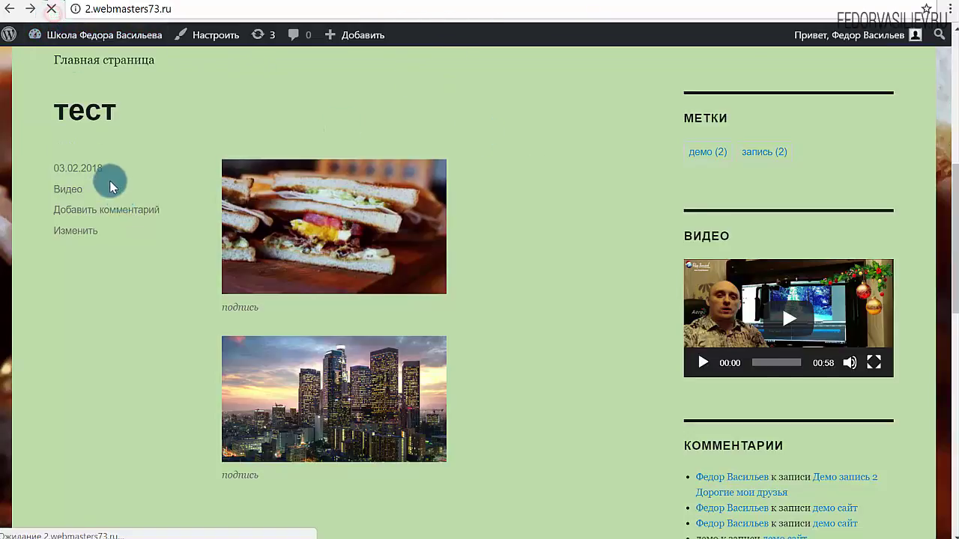
scroll(224, 339, "down", 2)
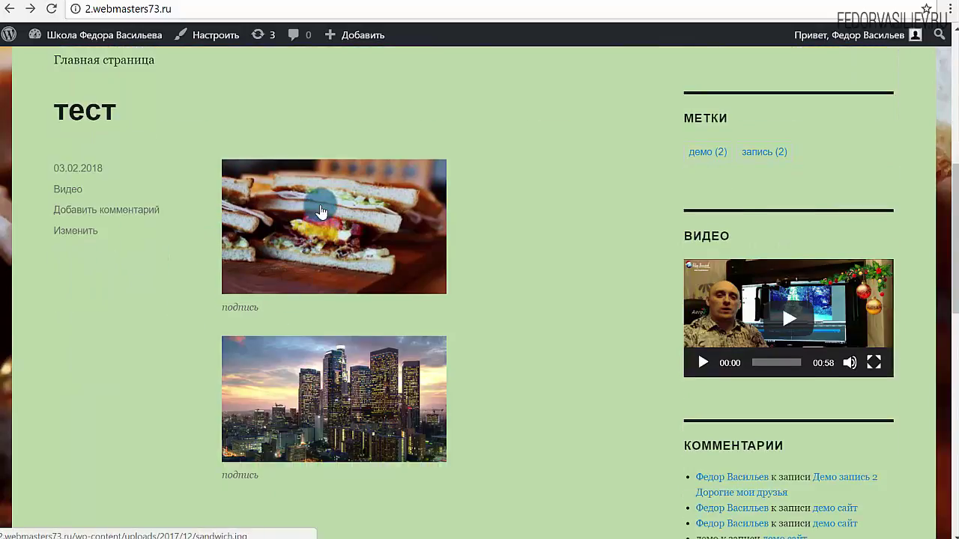
left_click(320, 211)
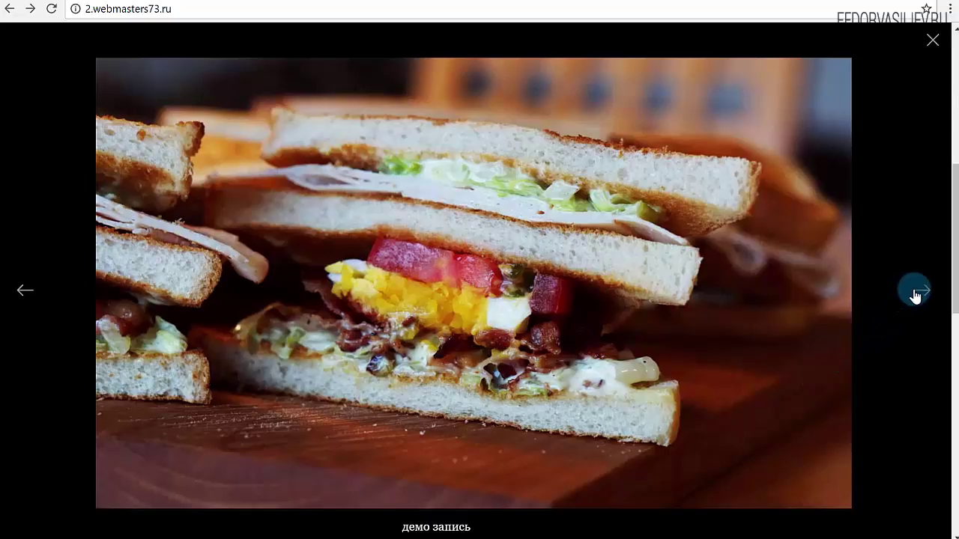
left_click(932, 42)
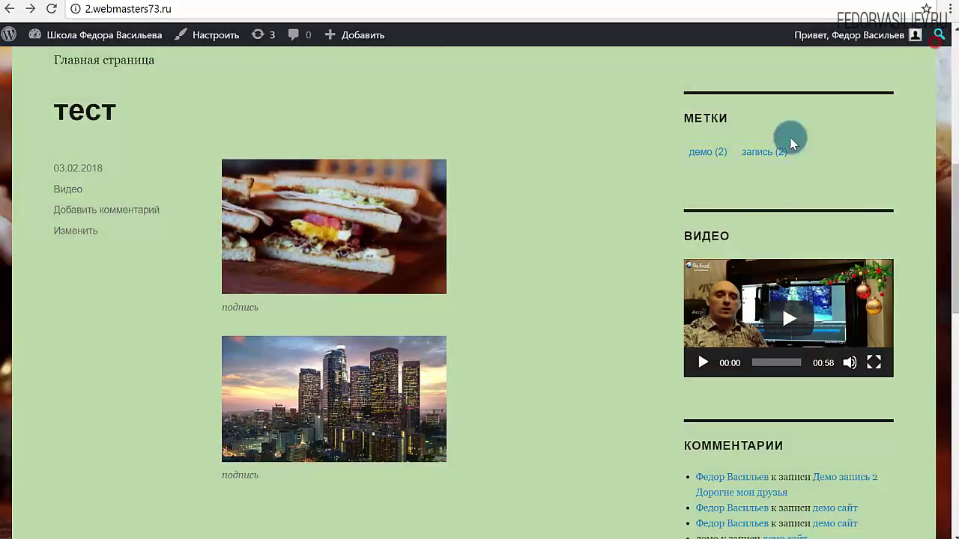
left_click(327, 250)
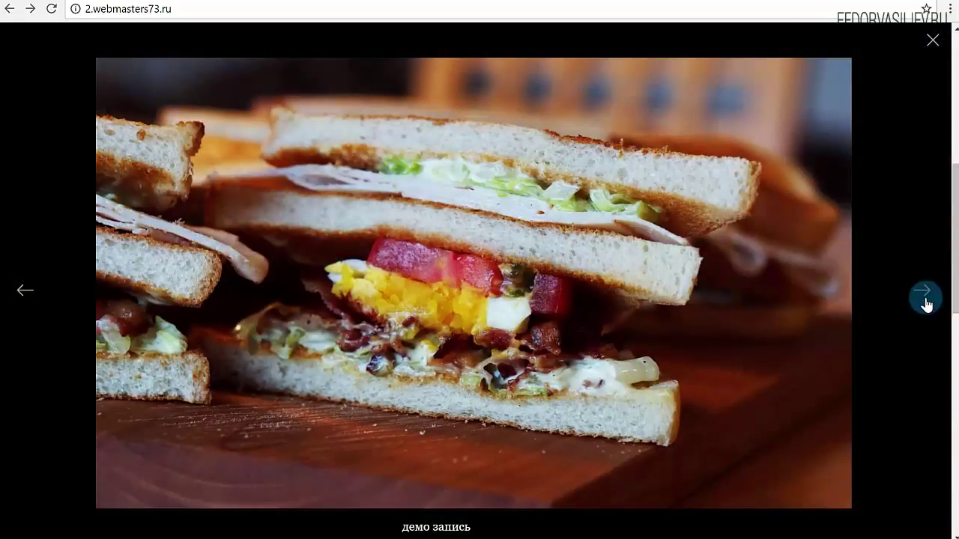
- Cycle the lightbox through the city skyline, New Year video and sandwich slides twice
left_click(923, 298)
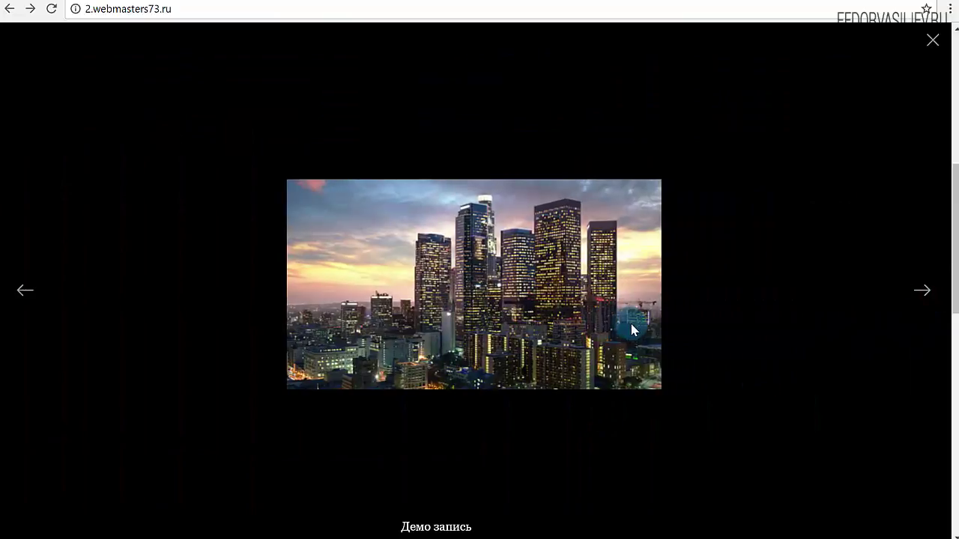
left_click(928, 290)
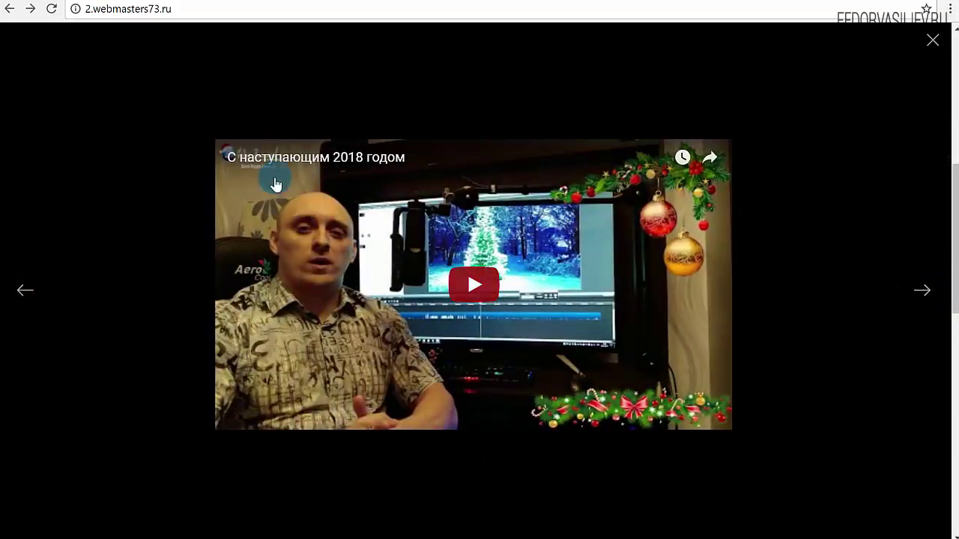
left_click(291, 235)
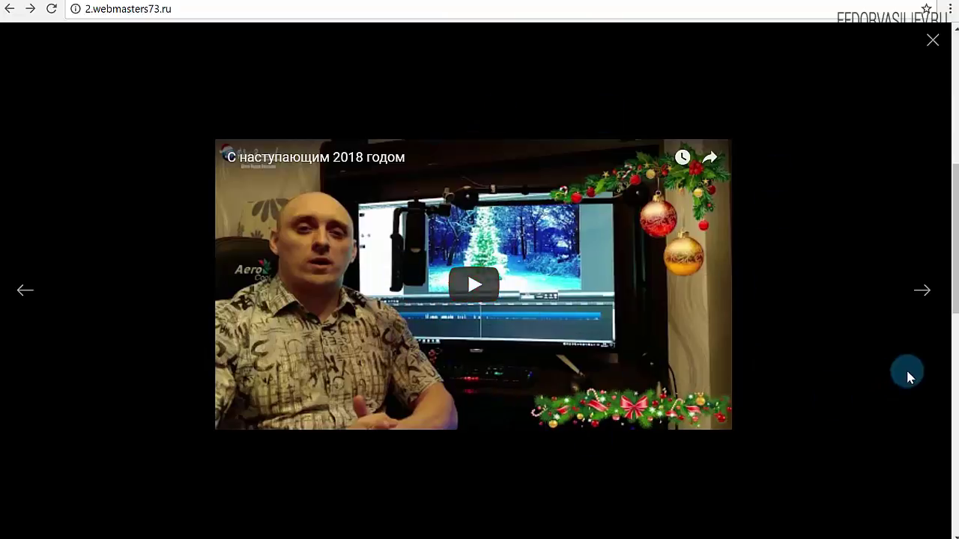
left_click(914, 297)
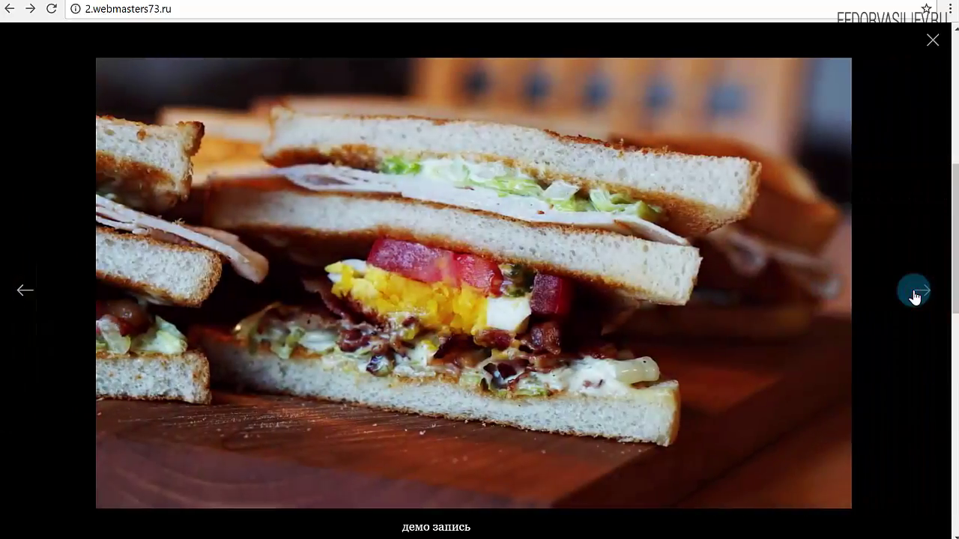
left_click(914, 298)
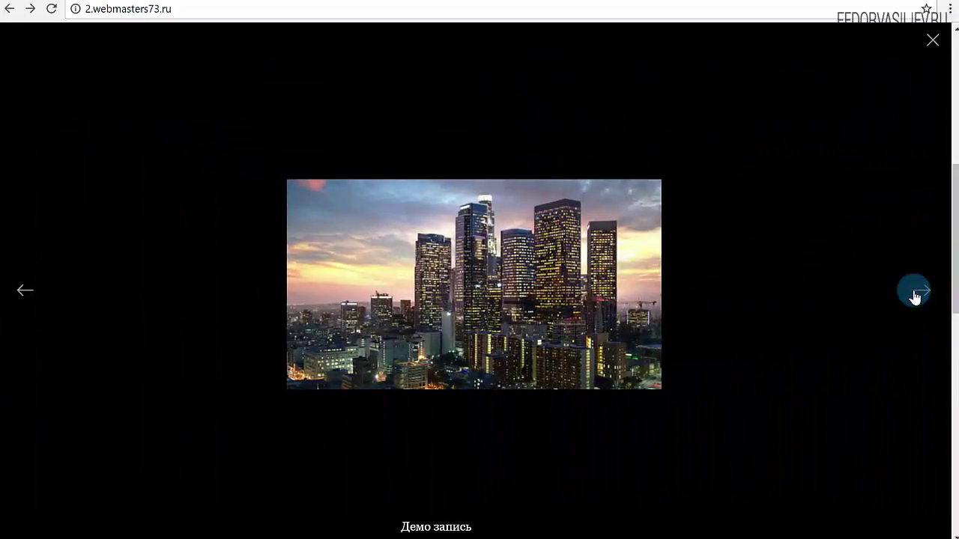
left_click(914, 296)
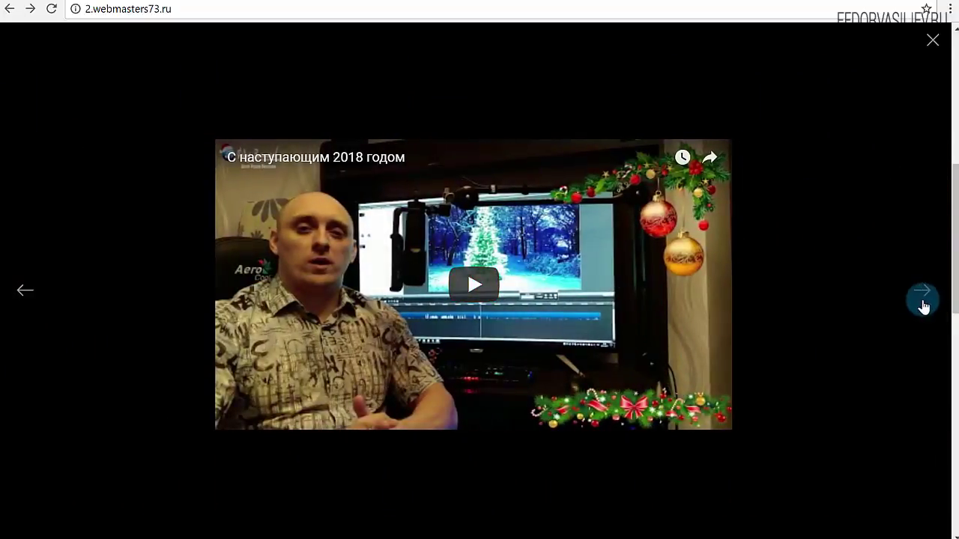
left_click(922, 302)
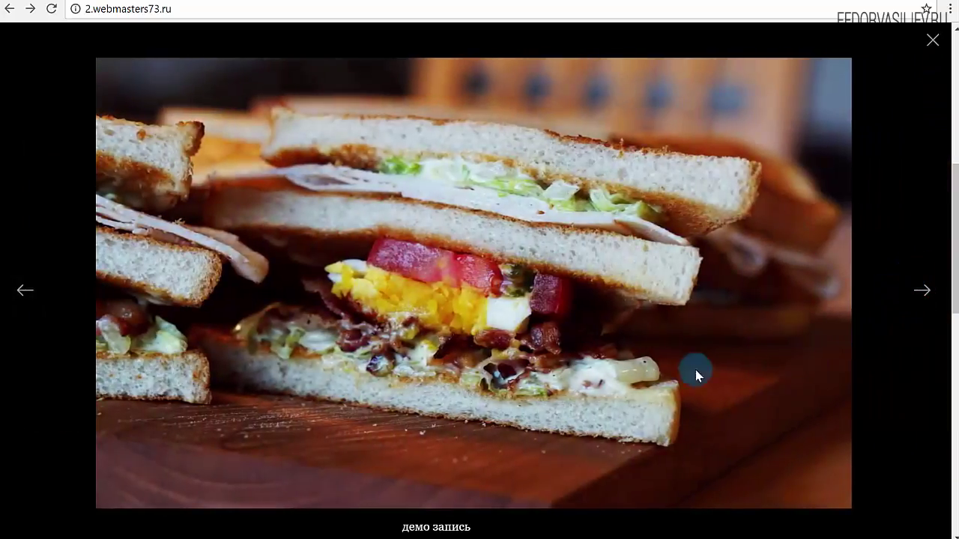
left_click(932, 41)
left_click(307, 228)
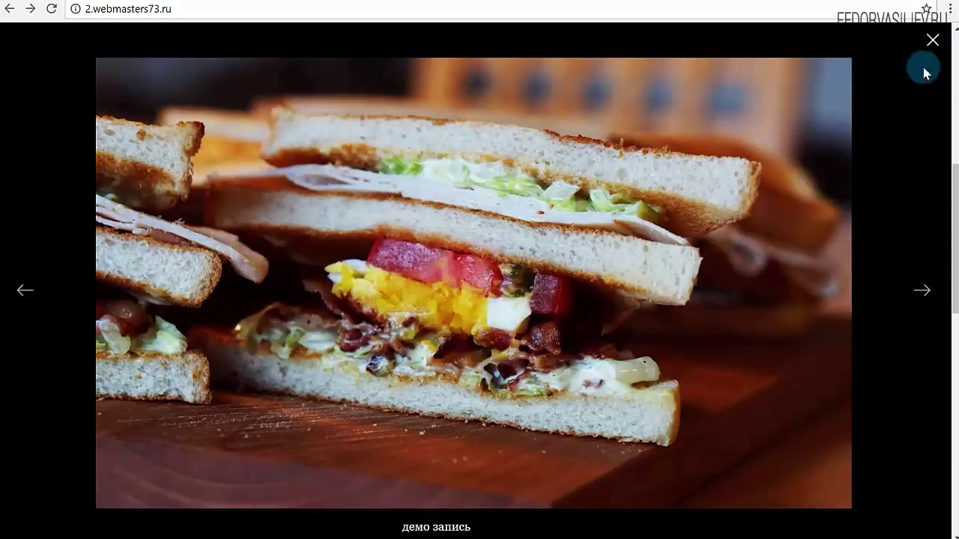
- Close the lightbox and view the post in a 360×640 mobile emulation in DevTools
left_click(931, 39)
right_click(513, 271)
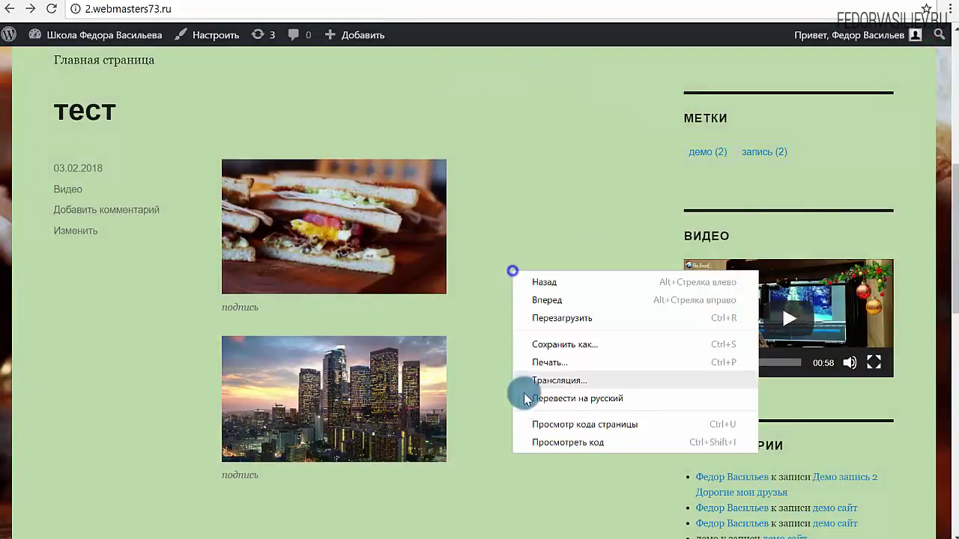
left_click(551, 442)
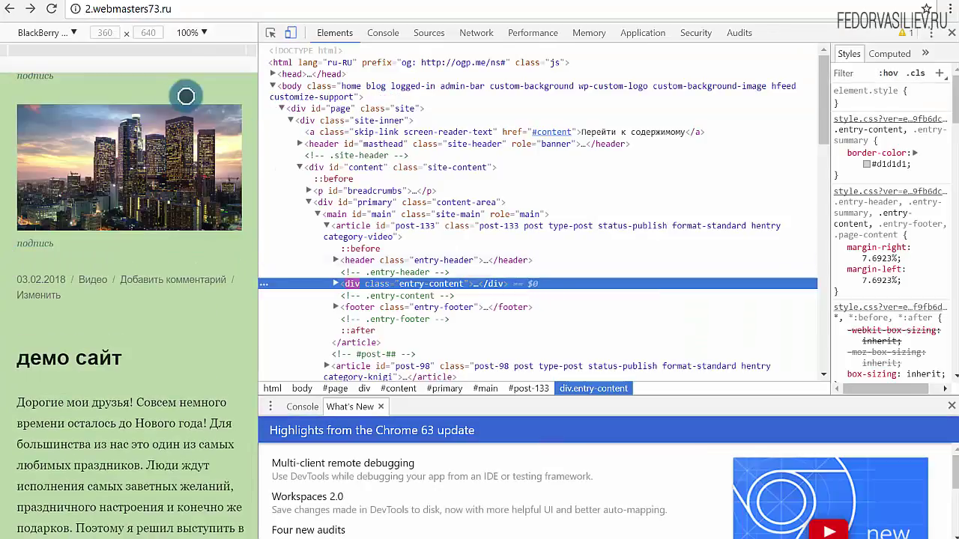
left_click(160, 88)
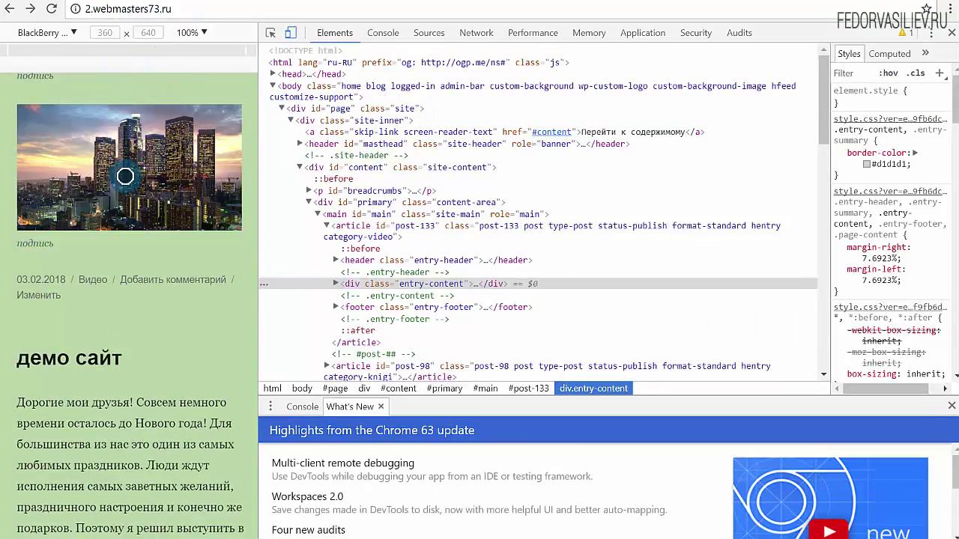
scroll(125, 173, "down", 5)
scroll(122, 187, "up", 8)
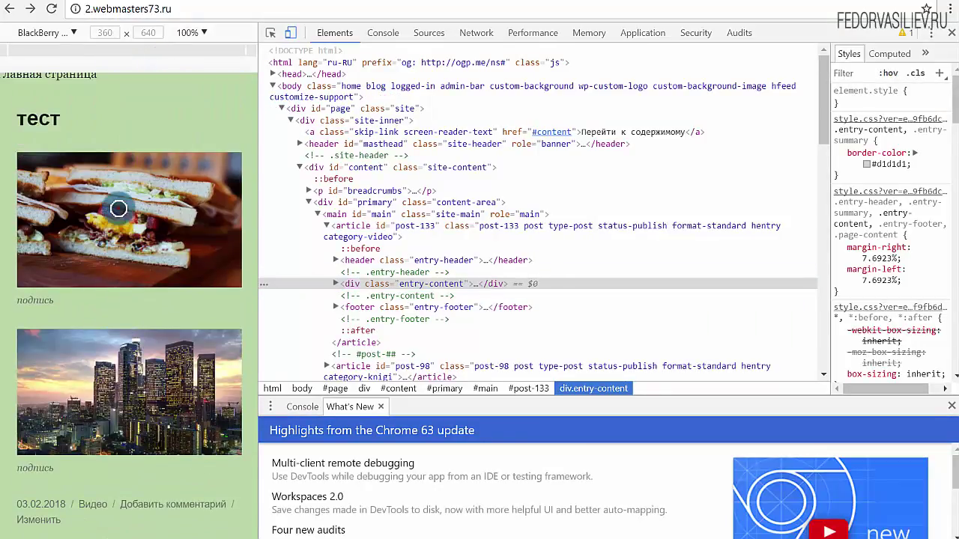
- On the phone view, browse from the sandwich to the city image, then return to desktop view
left_click(118, 208)
left_click(238, 318)
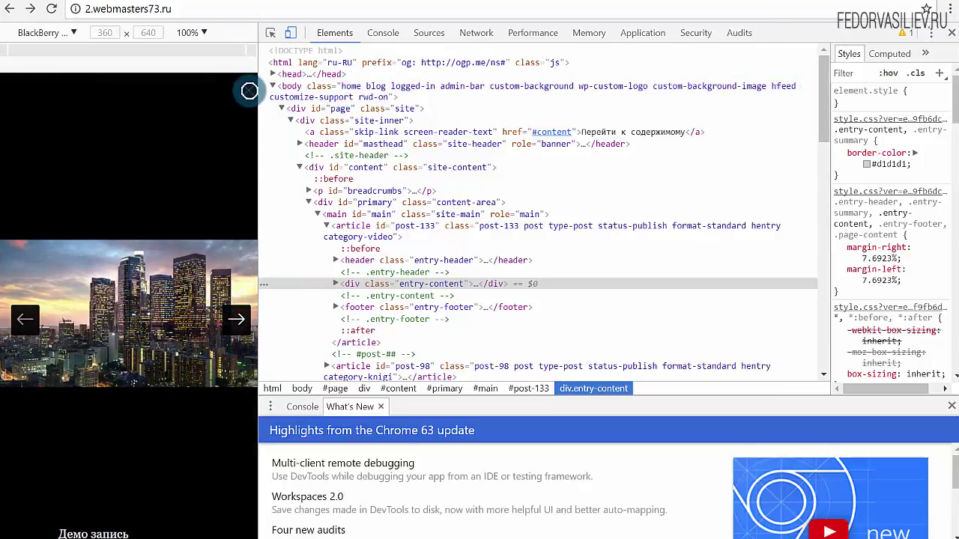
left_click(249, 91)
left_click(952, 33)
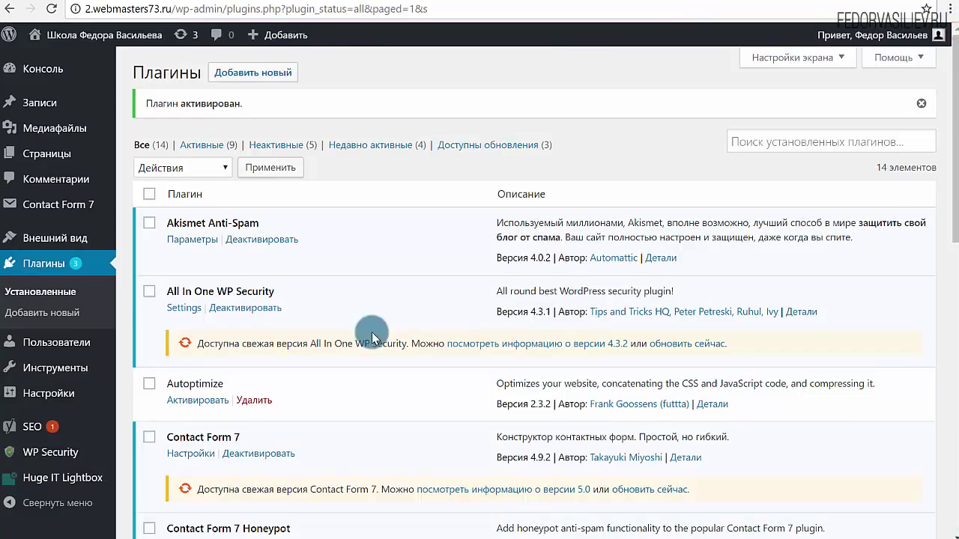
- Open Huge IT Lightbox's Lightbox settings, dismiss the red promo banner, and review the options
mouse_move(75, 489)
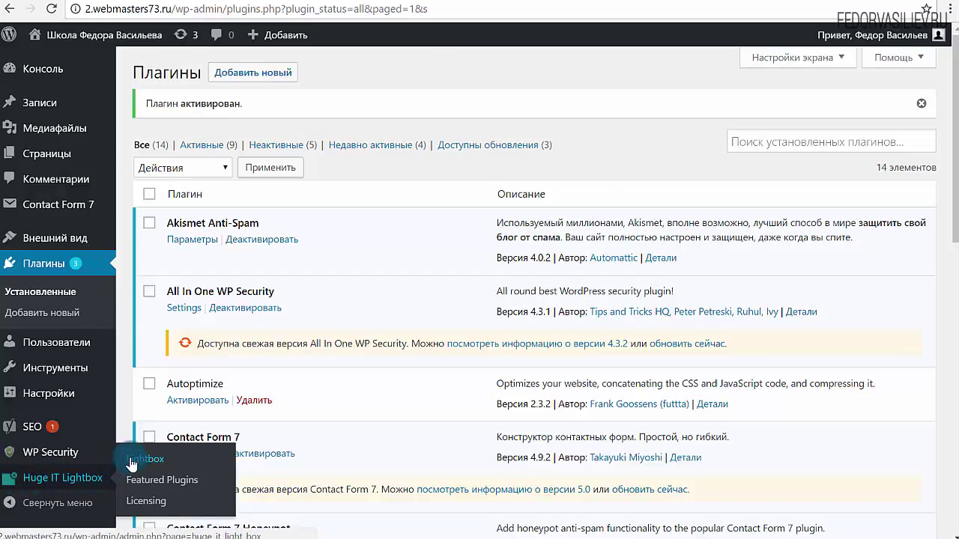
left_click(133, 458)
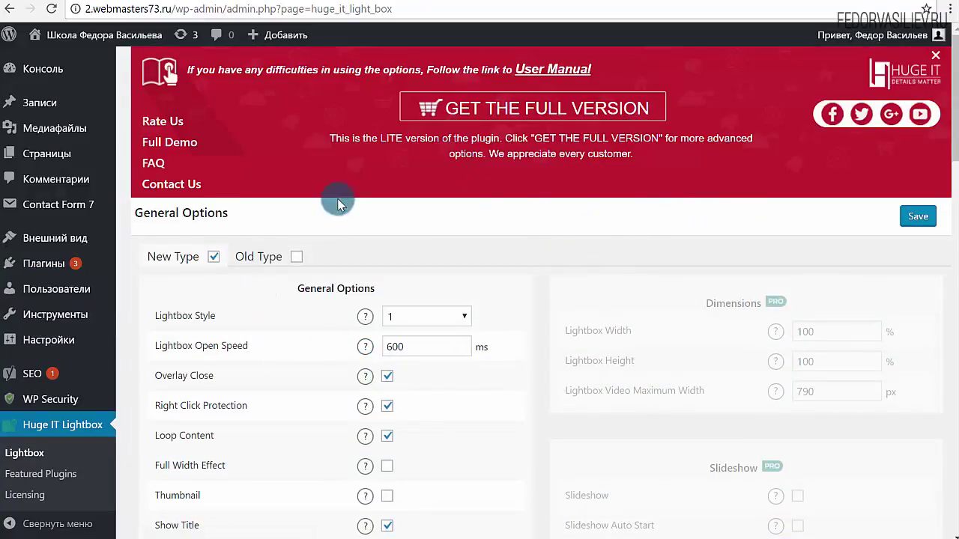
mouse_move(943, 55)
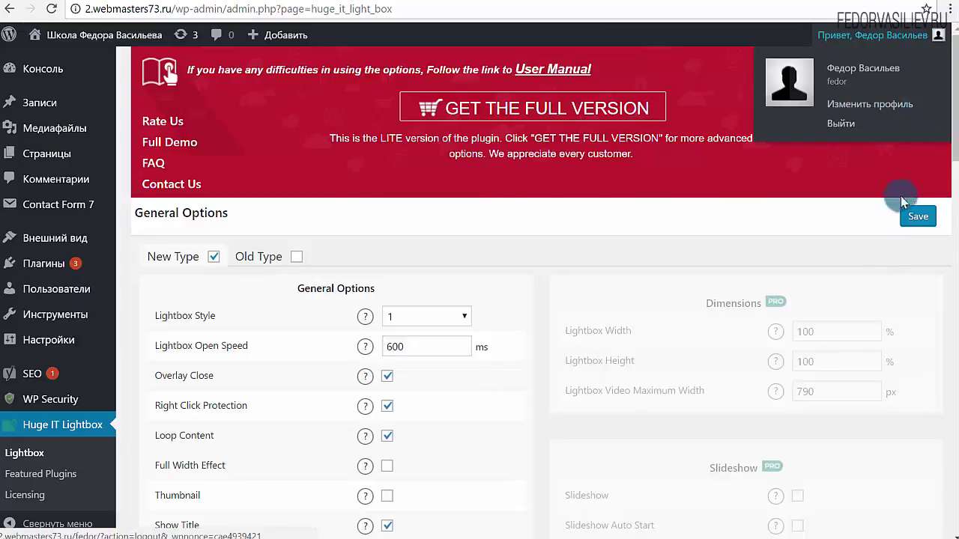
left_click(935, 58)
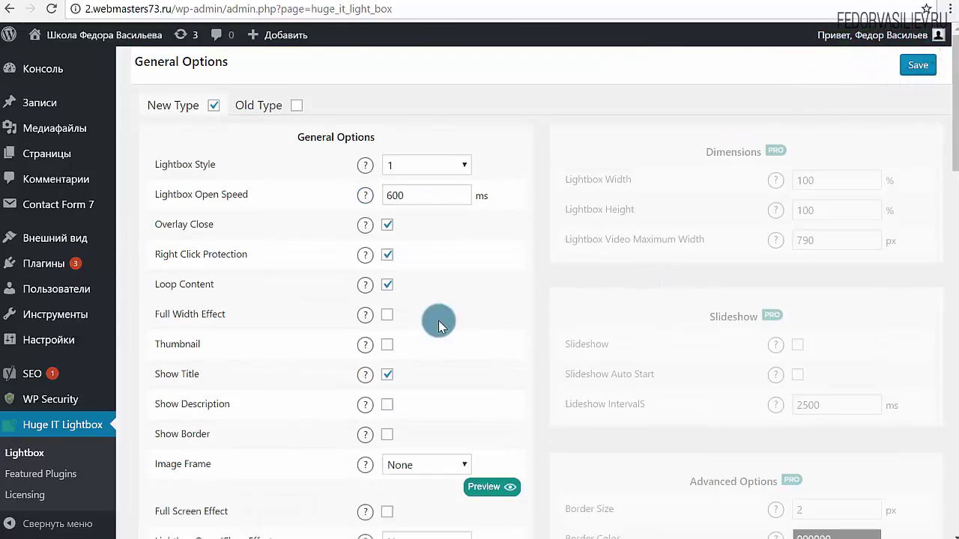
scroll(522, 317, "down", 1)
scroll(521, 317, "down", 1)
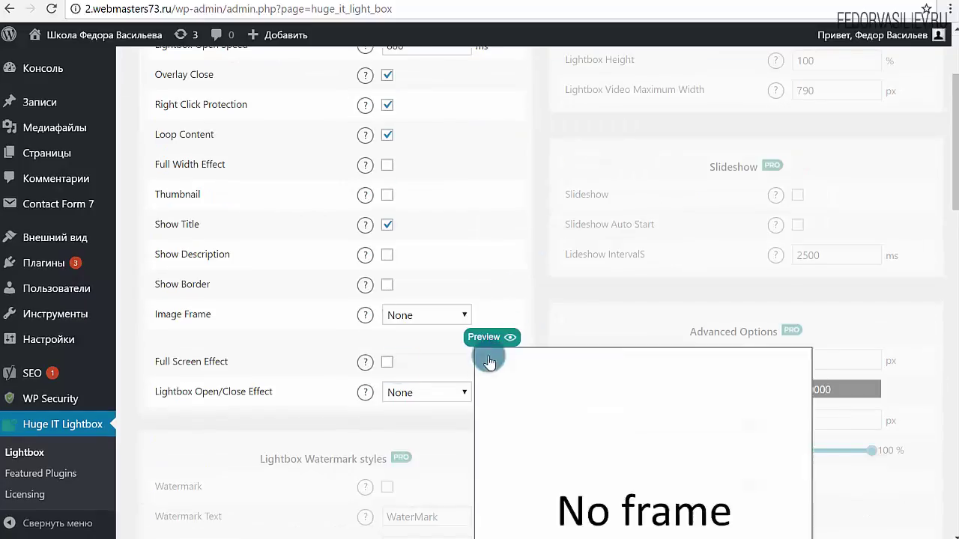
scroll(239, 139, "up", 2)
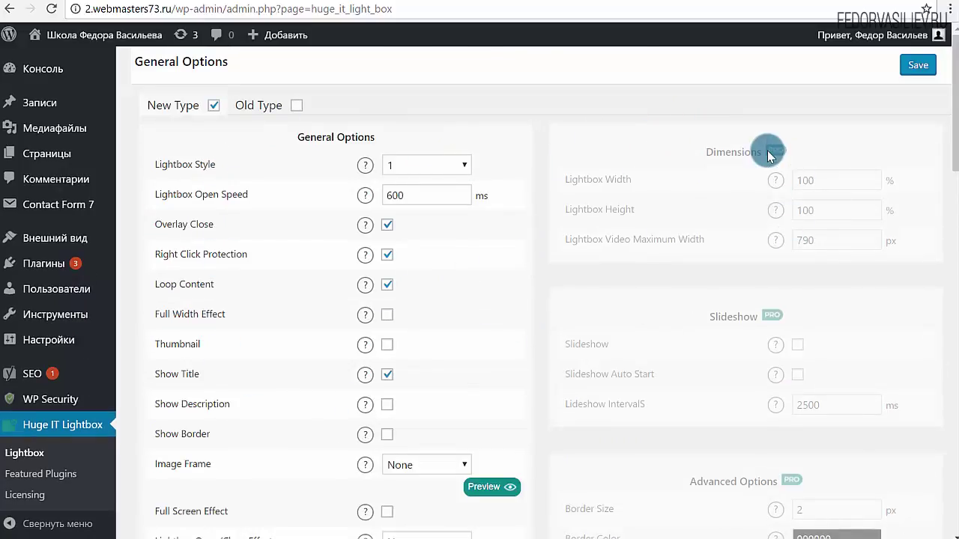
scroll(744, 172, "down", 13)
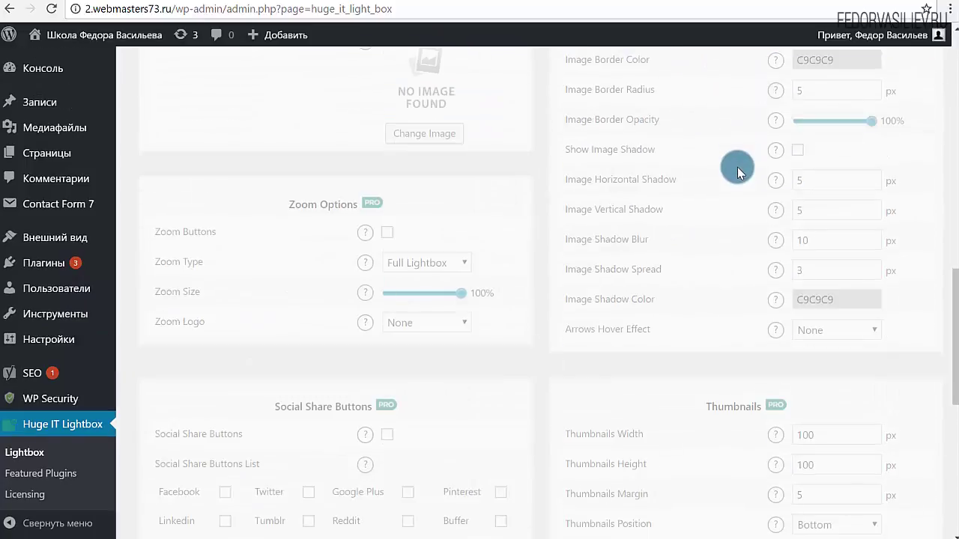
scroll(359, 321, "down", 4)
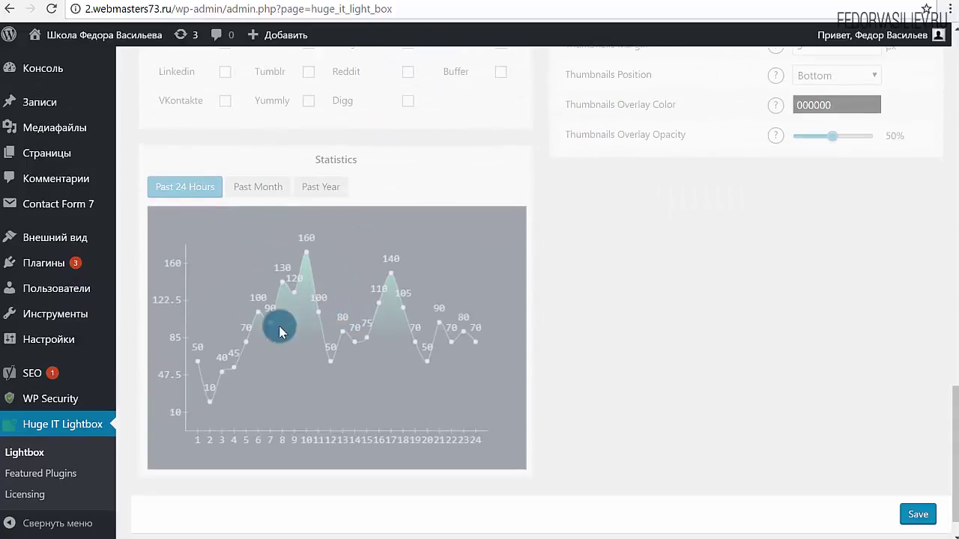
scroll(696, 263, "up", 16)
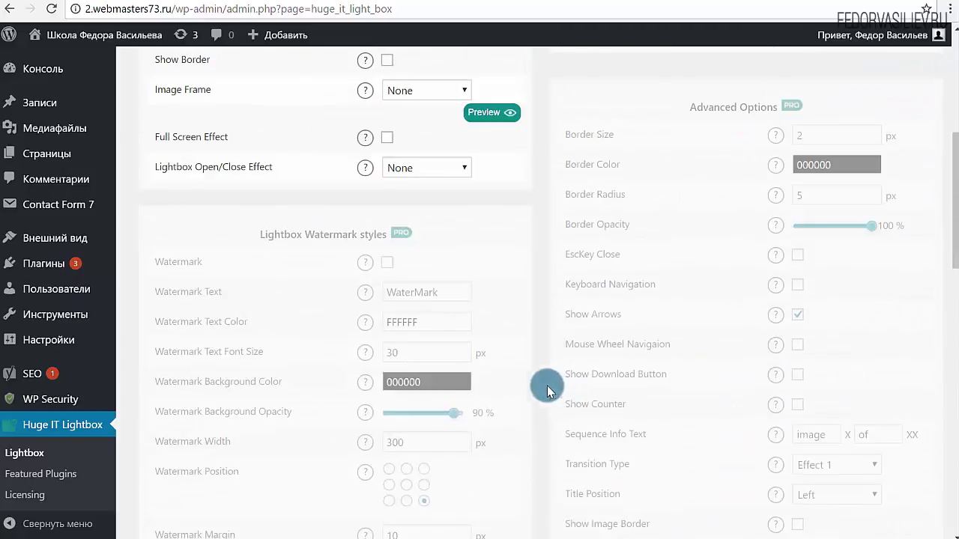
scroll(480, 359, "up", 3)
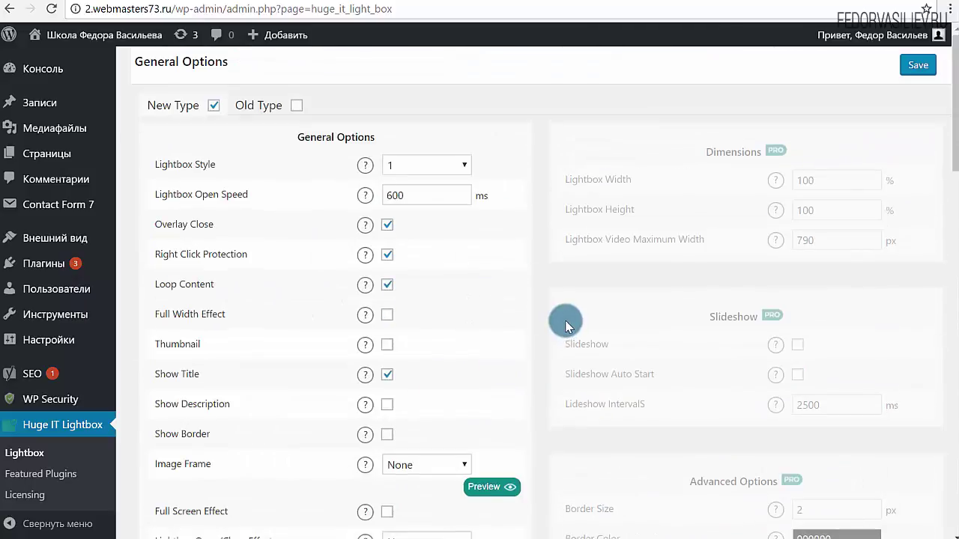
scroll(207, 183, "down", 3)
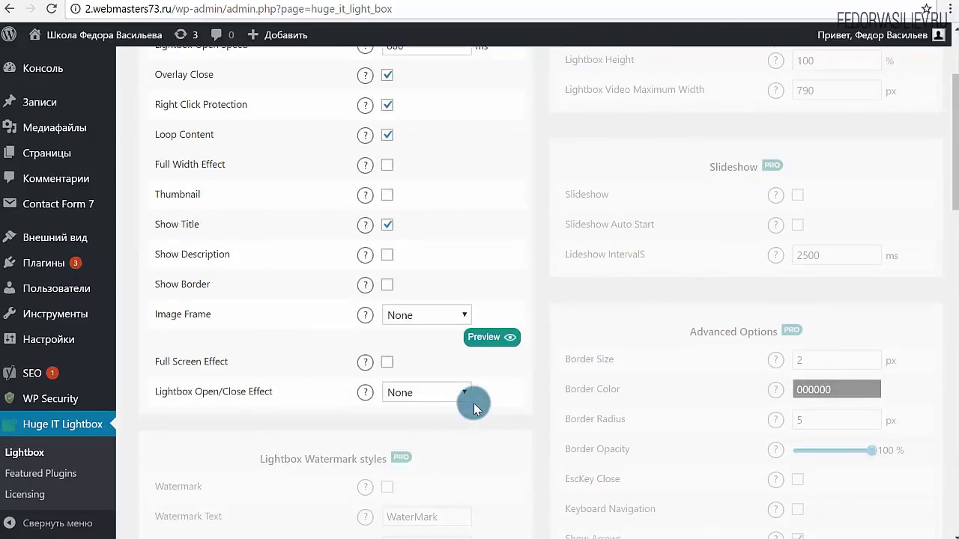
scroll(337, 390, "up", 3)
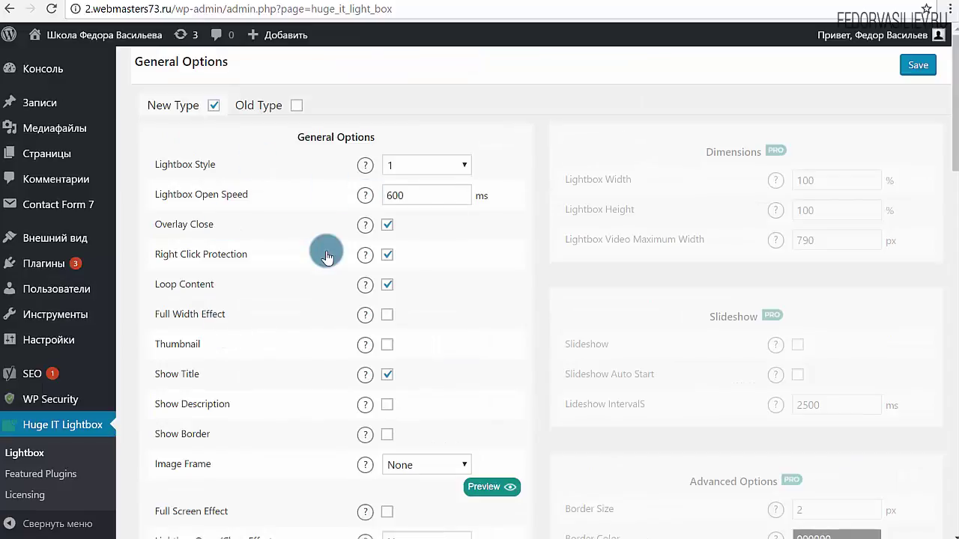
- Set Lightbox Style to 2 and save the settings
left_click(459, 167)
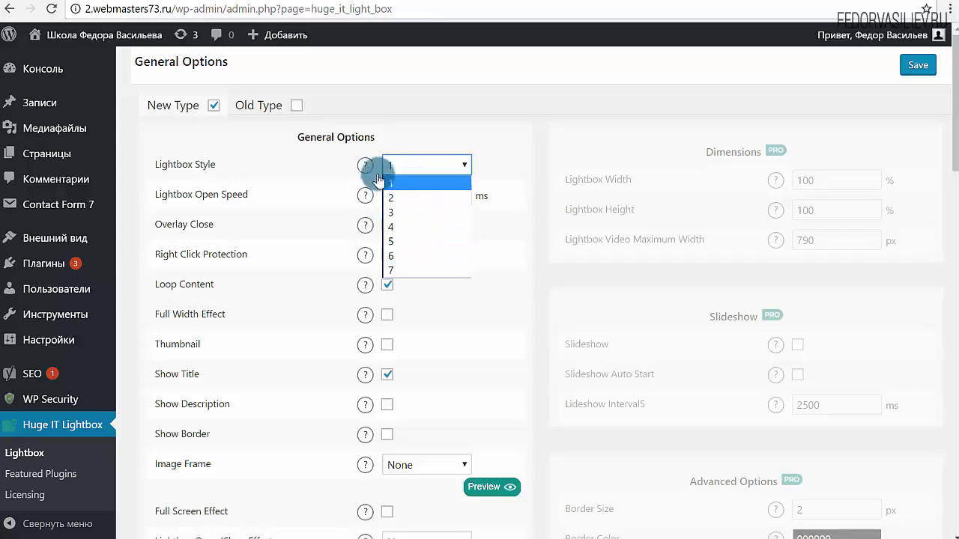
left_click(401, 196)
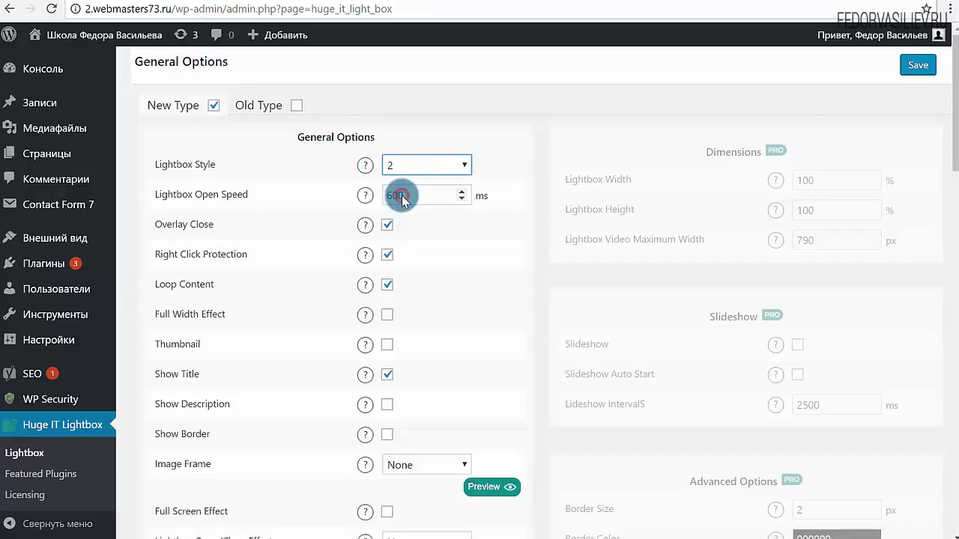
left_click(908, 71)
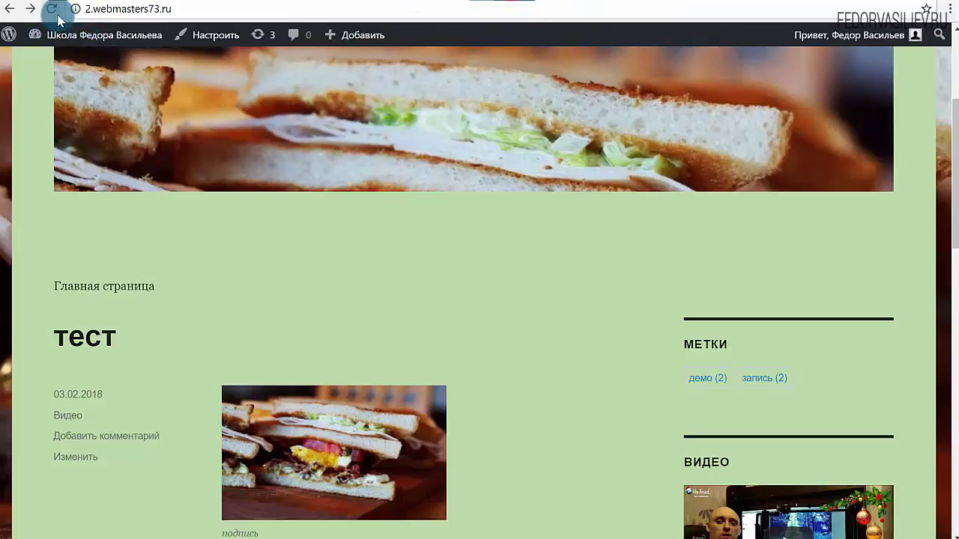
- Reload the тест post and test the sandwich and city photos in the restyled lightbox
left_click(51, 8)
scroll(585, 143, "down", 3)
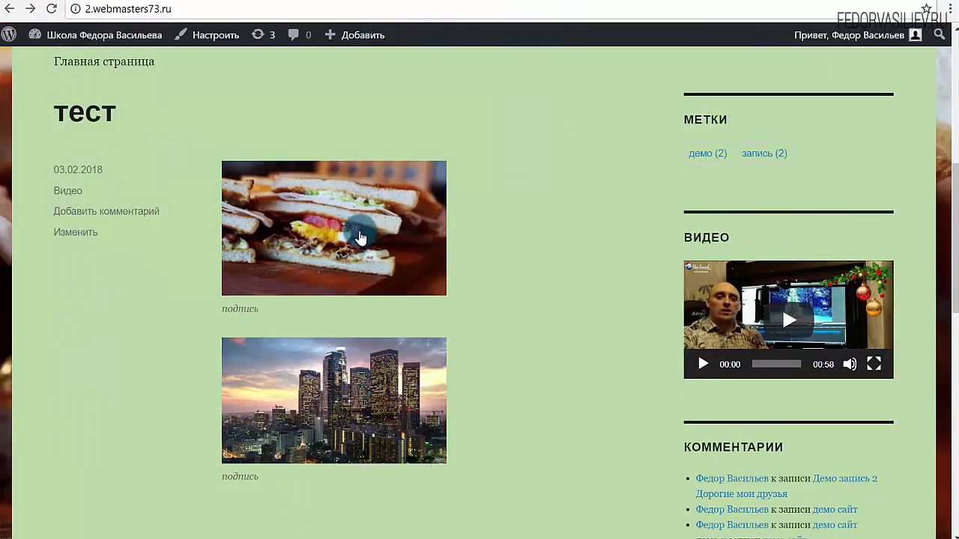
left_click(357, 230)
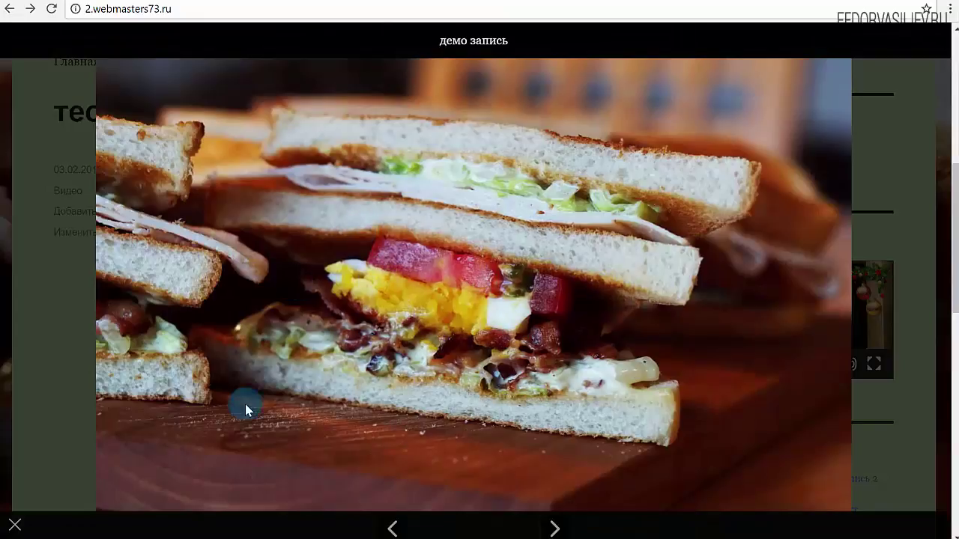
left_click_drag(450, 46, 481, 41)
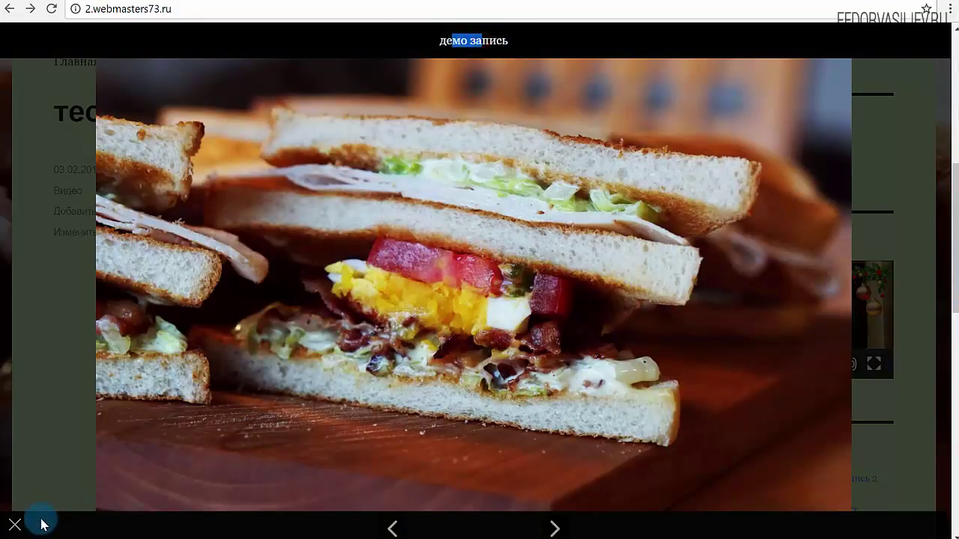
left_click(15, 528)
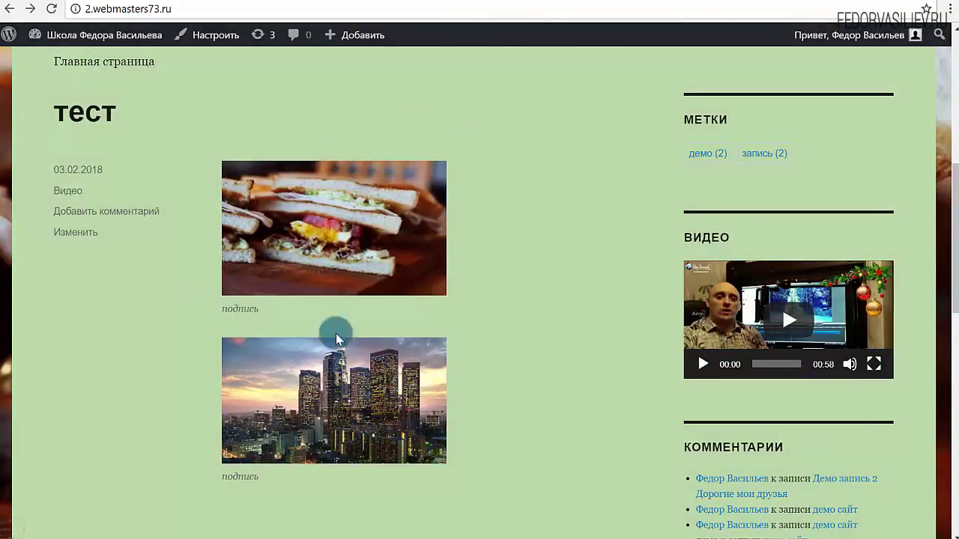
left_click(332, 386)
- Close the city lightbox and try lightbox styles 1 and 7 on the settings page
left_click(402, 131)
left_click(408, 2)
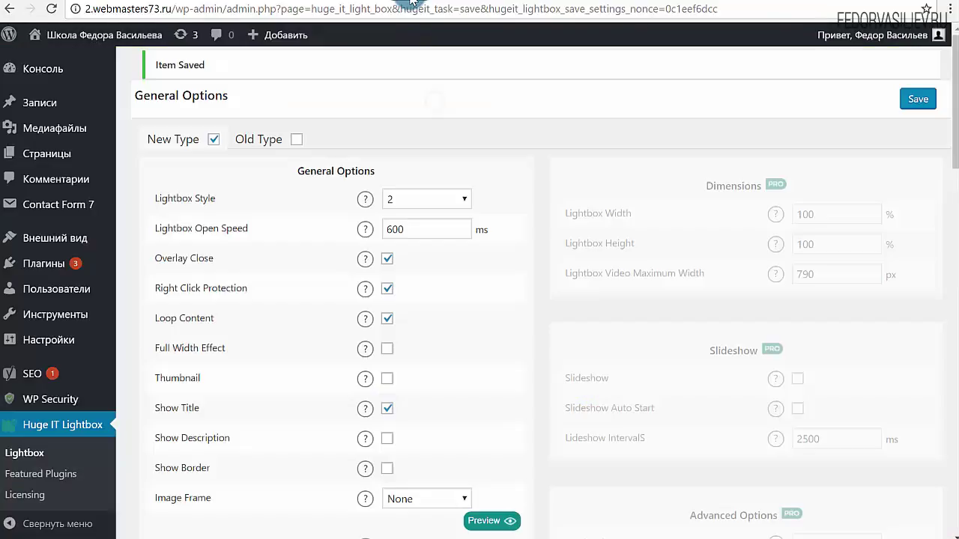
left_click(416, 202)
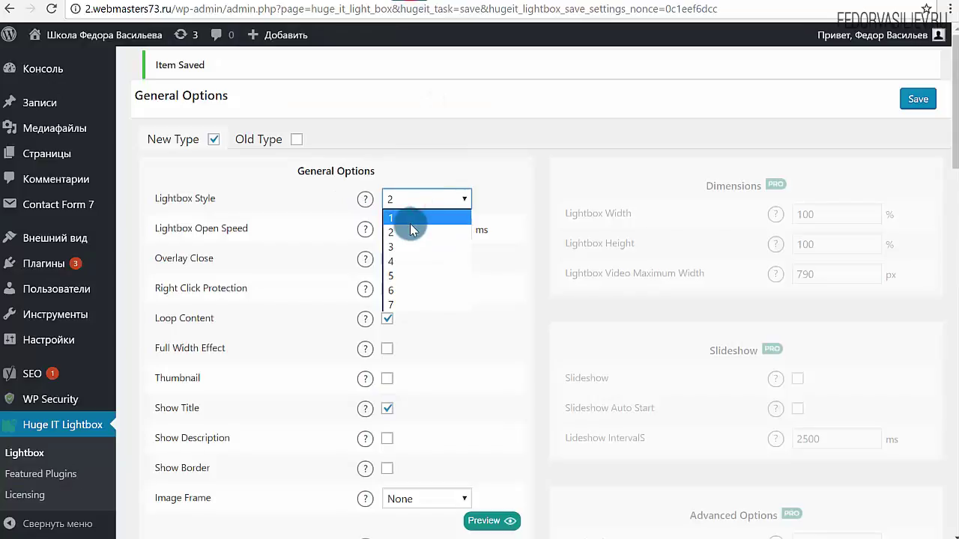
left_click(403, 213)
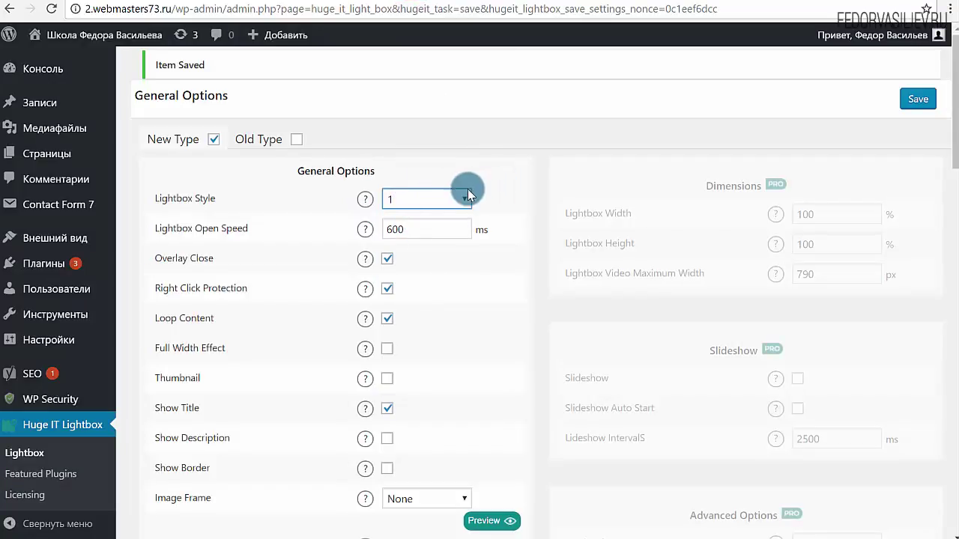
left_click(449, 199)
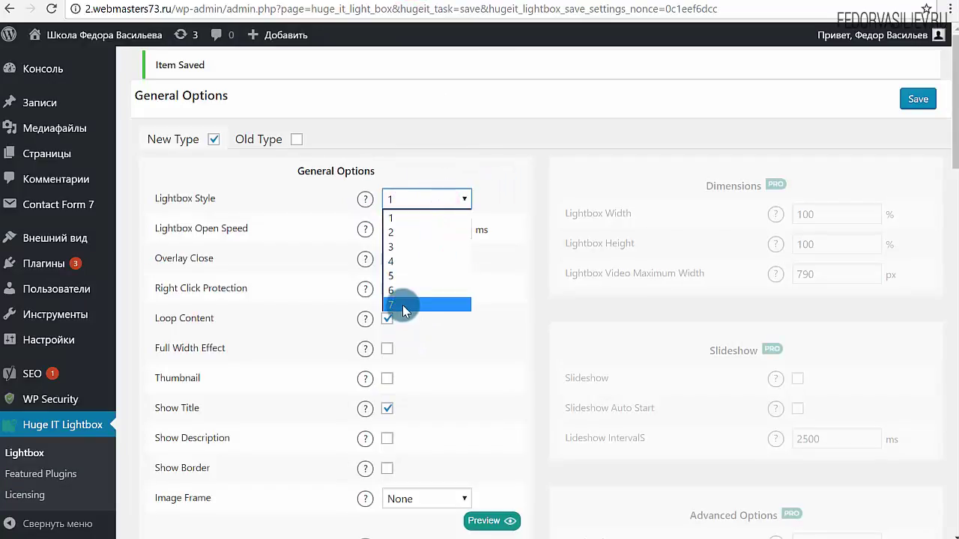
left_click(403, 305)
scroll(449, 322, "down", 2)
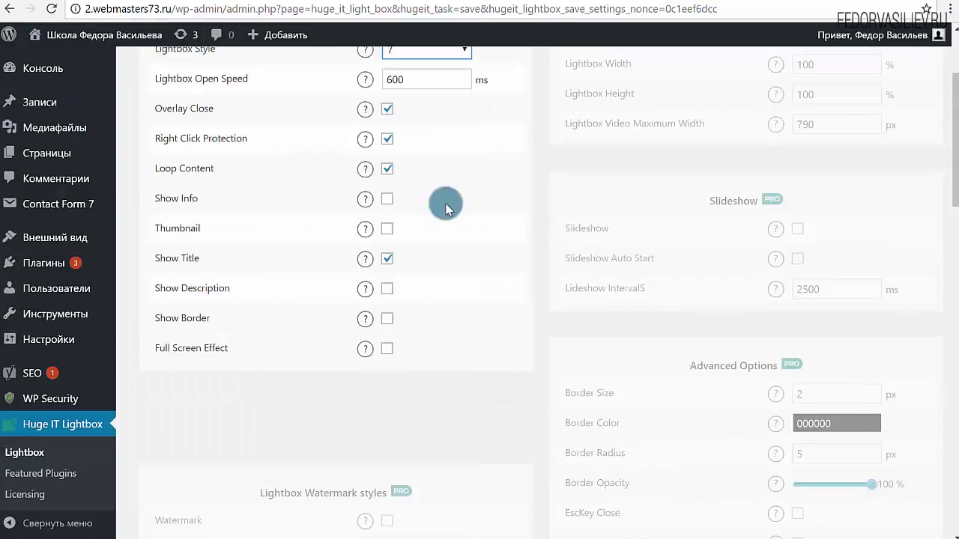
scroll(432, 316, "up", 1)
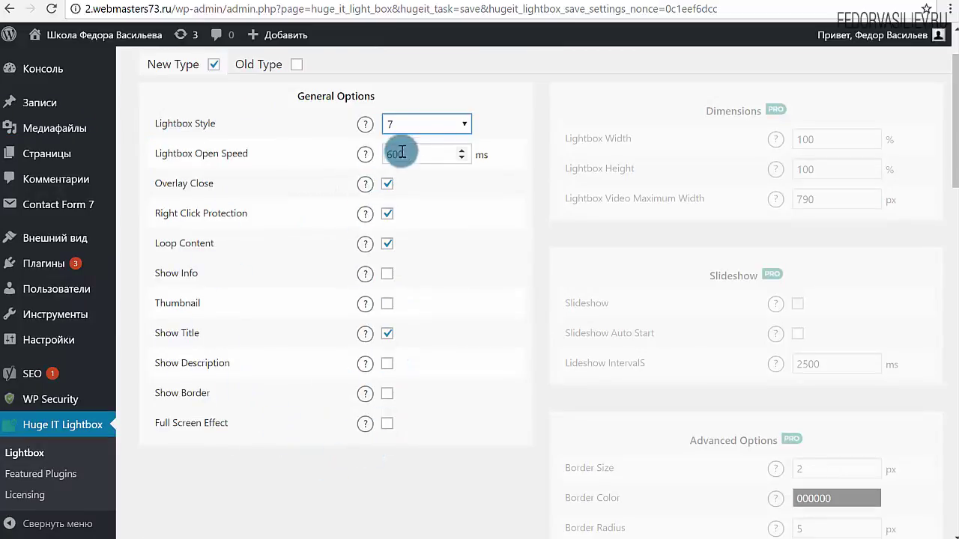
- Set the lightbox style back to 1 and point out the 600 ms Lightbox Open Speed
left_click(417, 135)
left_click(408, 143)
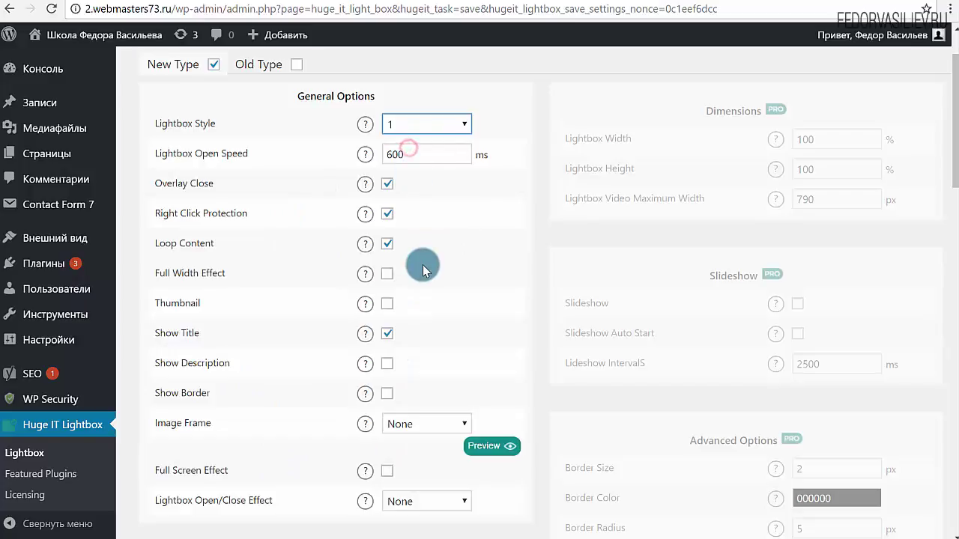
scroll(449, 314, "down", 2)
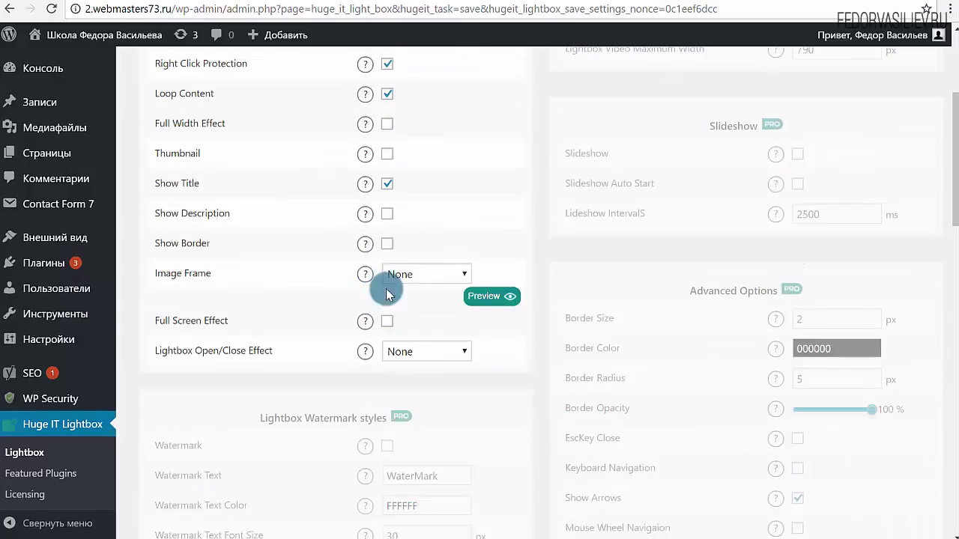
scroll(334, 377, "up", 3)
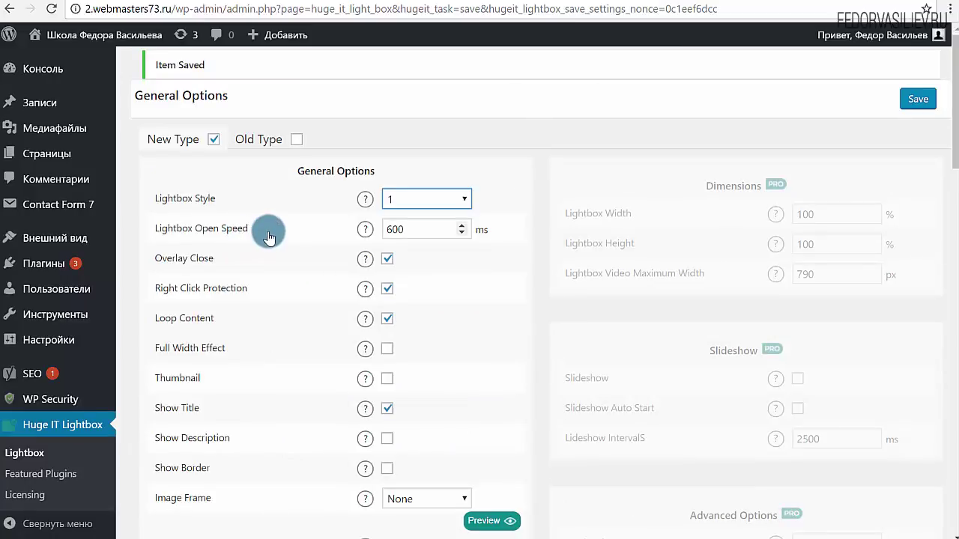
left_click_drag(286, 222, 157, 237)
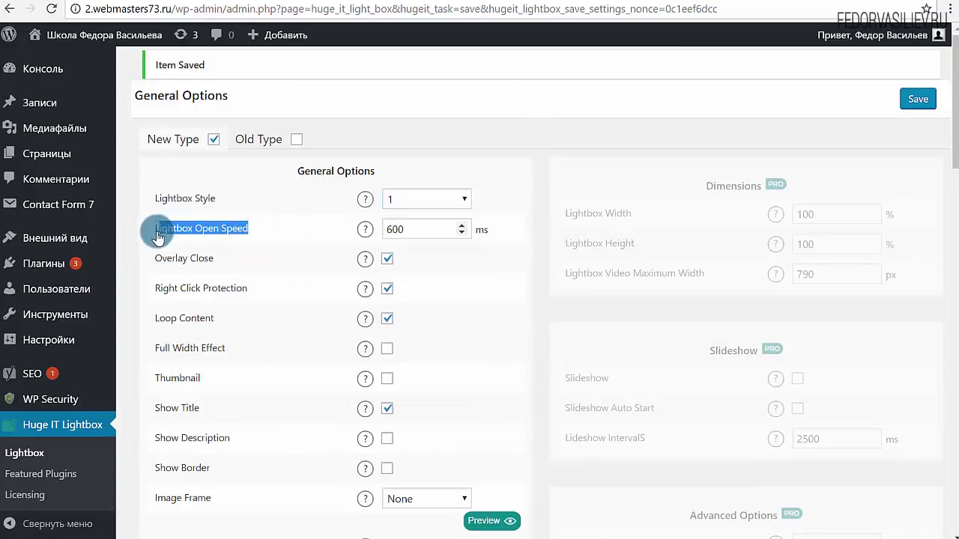
left_click(403, 231)
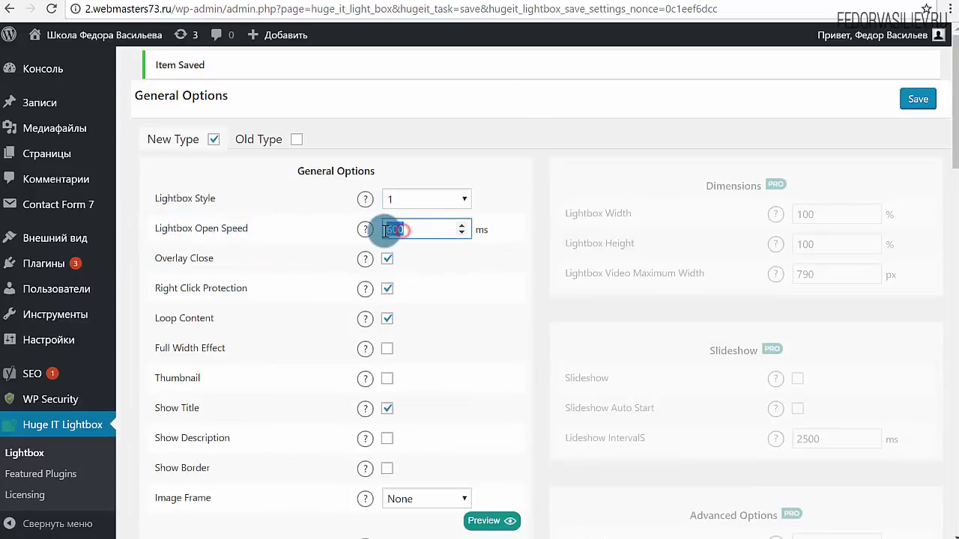
left_click_drag(385, 229, 439, 231)
scroll(431, 268, "down", 1)
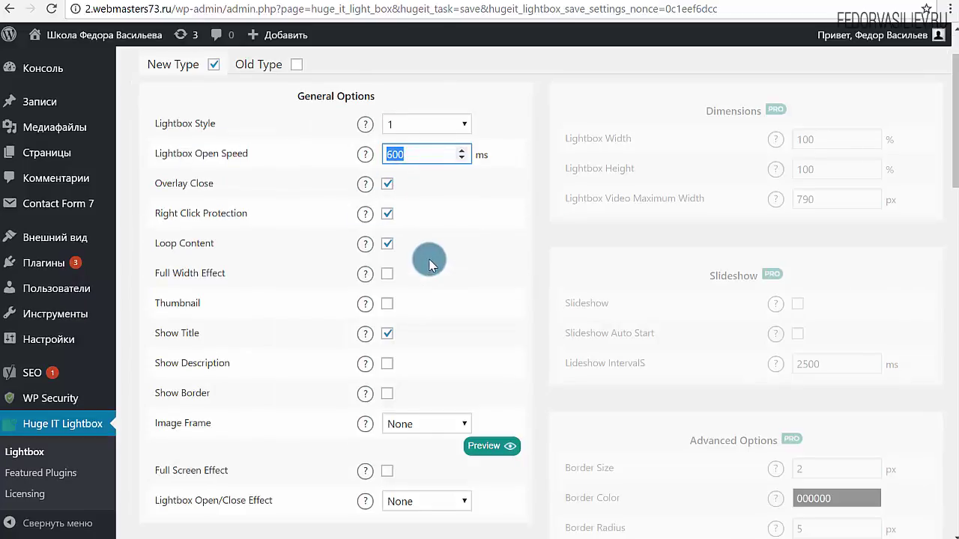
scroll(203, 268, "up", 1)
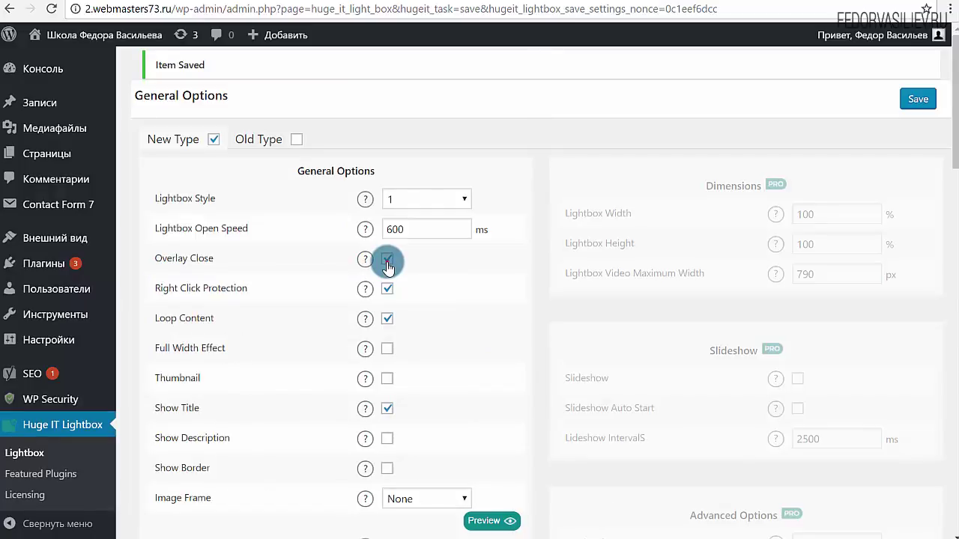
- Save the settings, reload the тест post, and preview the sandwich image's lightbox
left_click(918, 103)
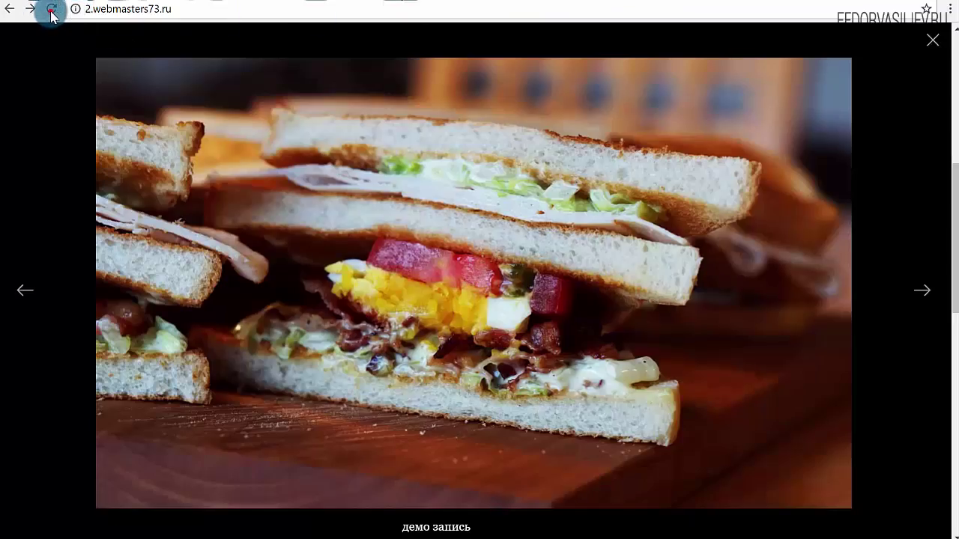
left_click(221, 224)
left_click(332, 230)
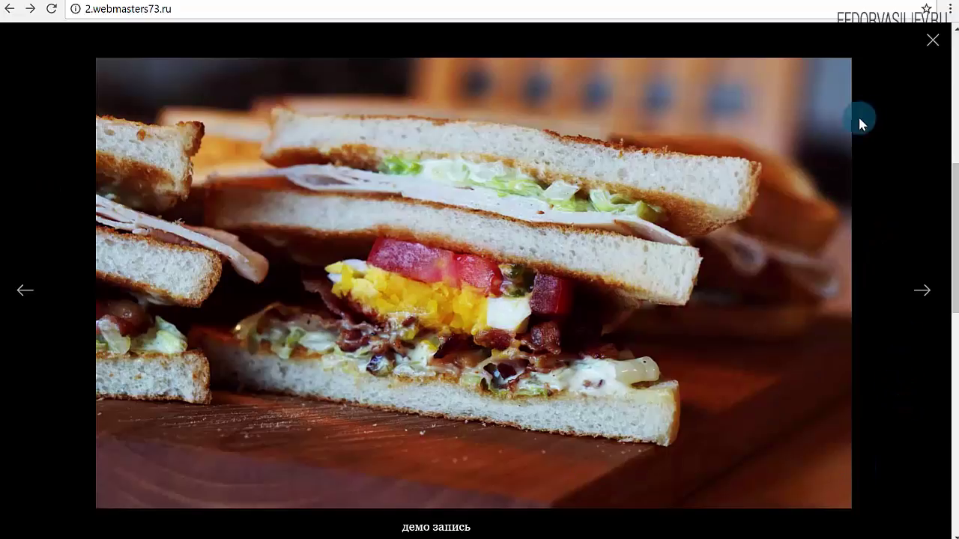
left_click(933, 42)
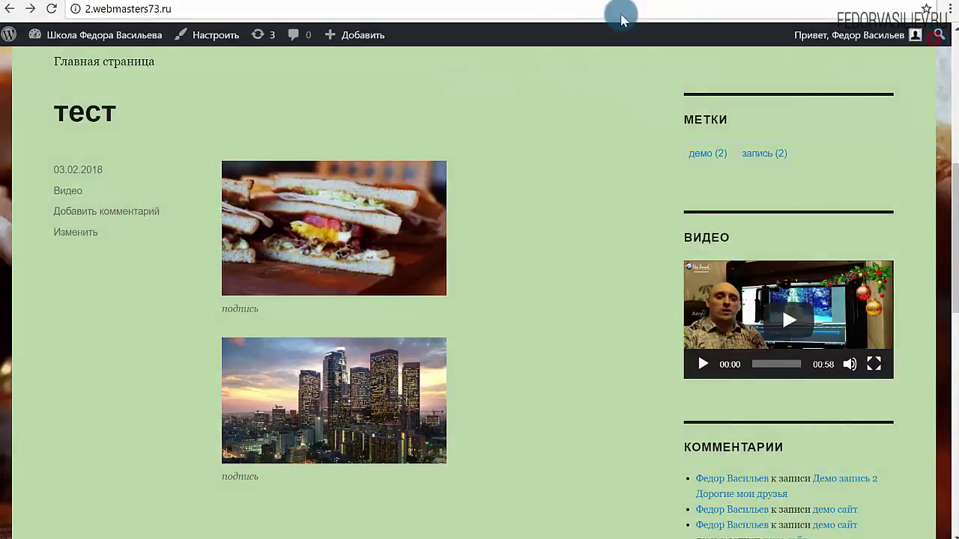
- Re-save the lightbox settings, toggle Right Click Protection off and back on, and save again
key("ctrl+Tab")
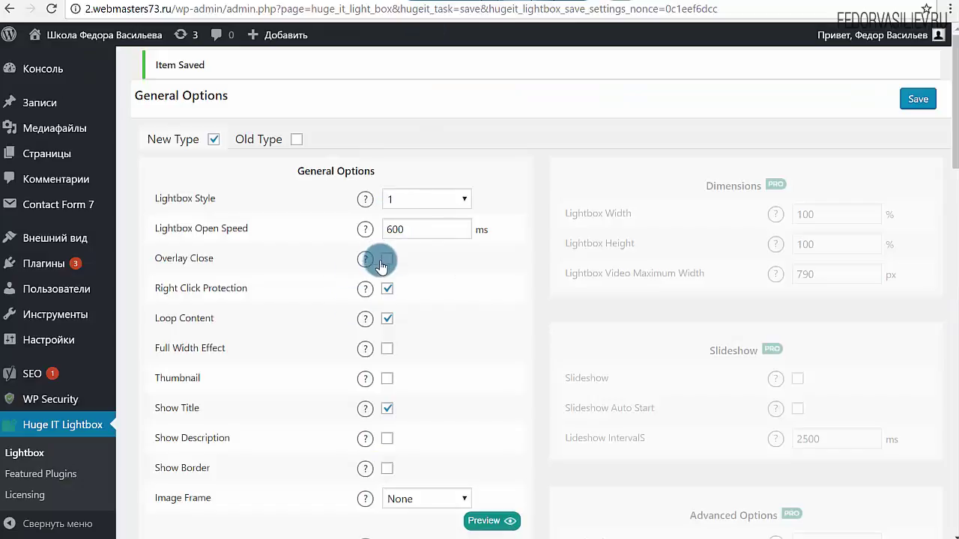
left_click(917, 99)
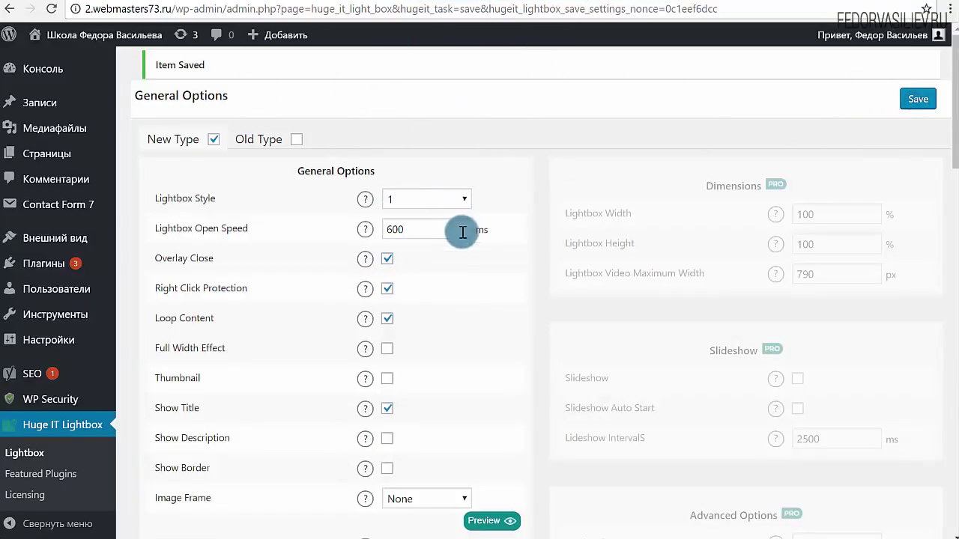
triple_click(171, 301)
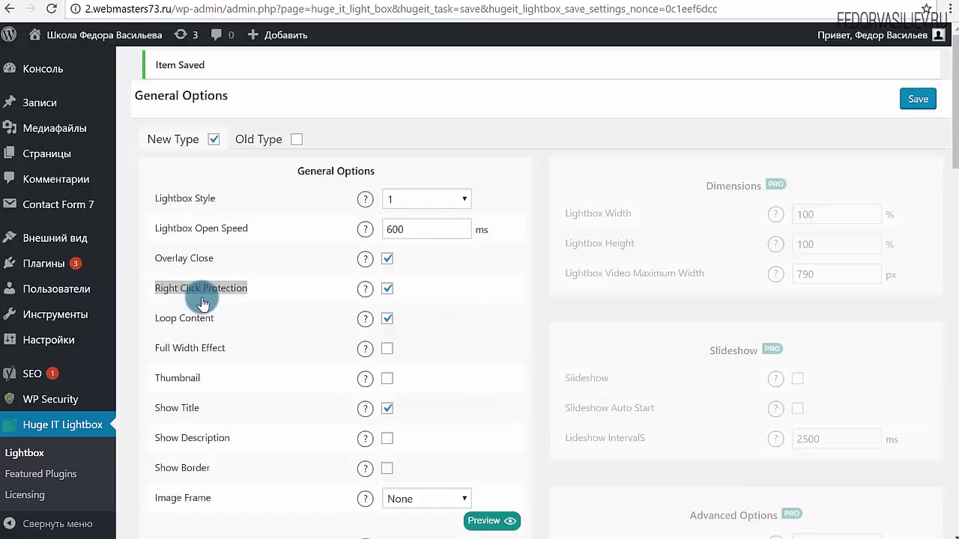
left_click(294, 291)
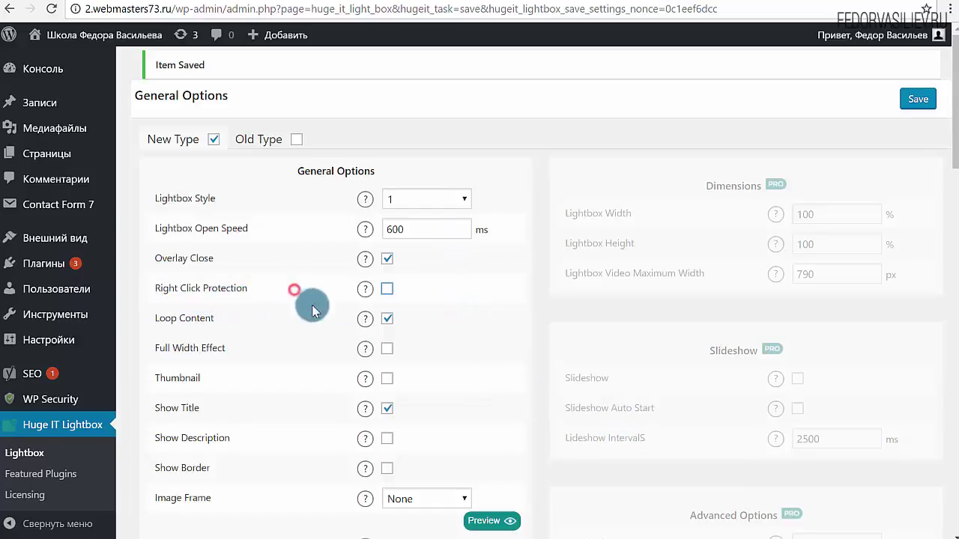
left_click(384, 297)
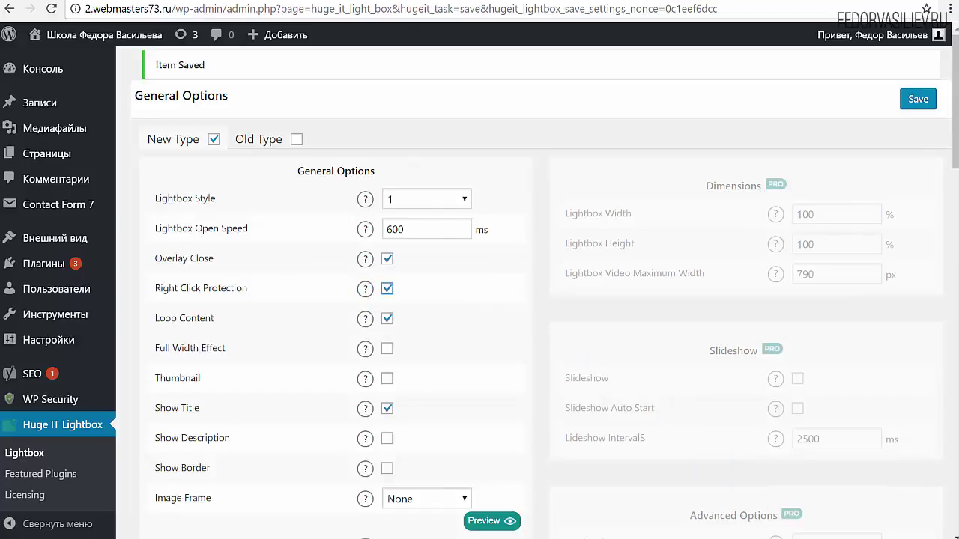
left_click_drag(201, 323, 162, 324)
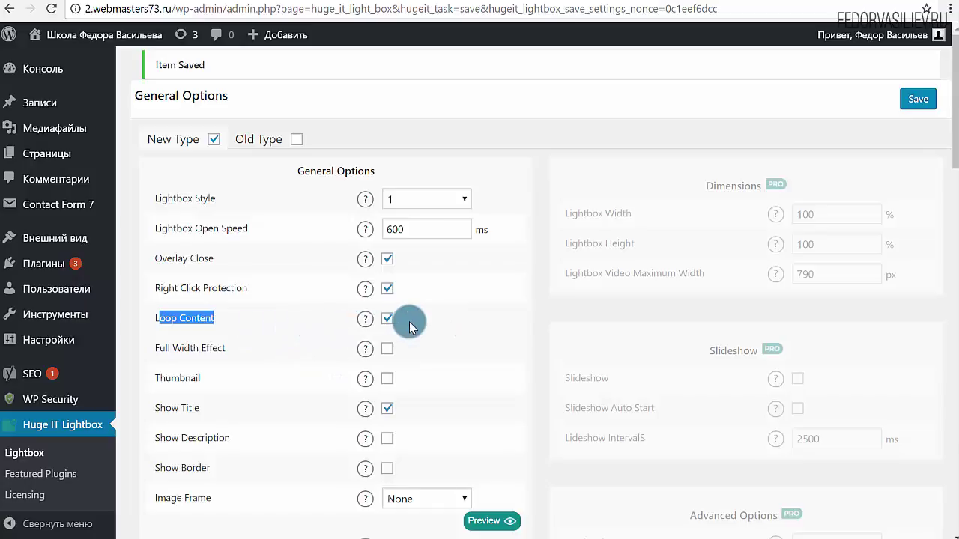
left_click(907, 98)
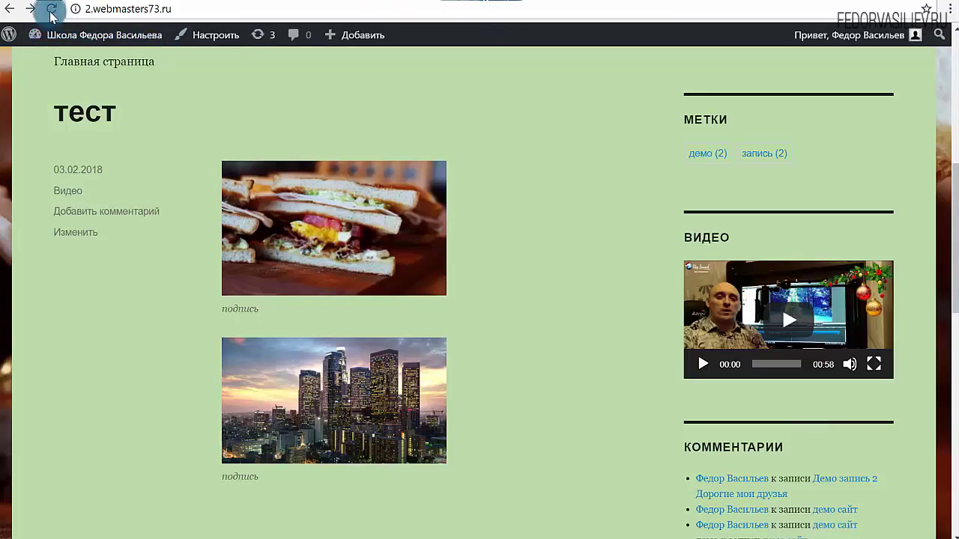
- Reload the тест post and cycle the lightbox arrows through sandwich, city and video, looping around
left_click(51, 10)
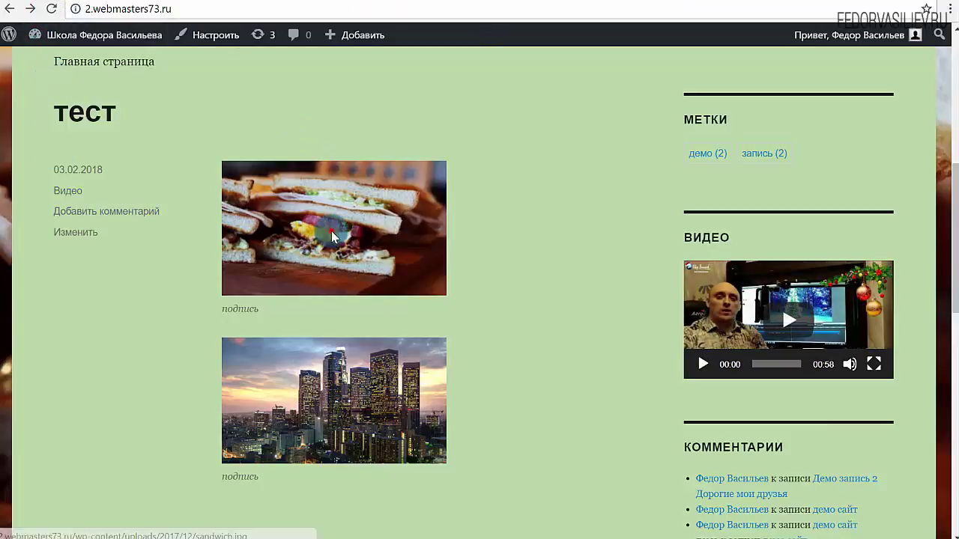
left_click(333, 236)
left_click(921, 290)
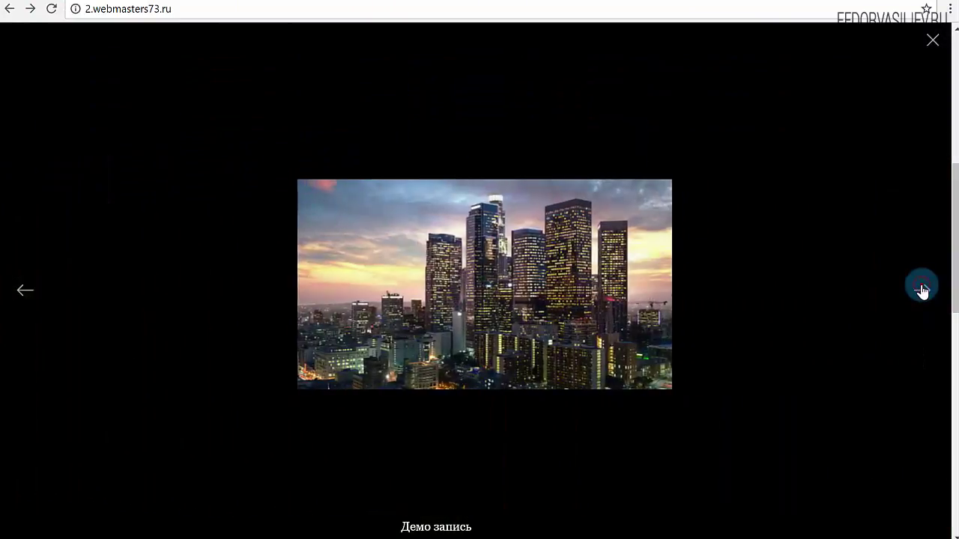
left_click(921, 290)
left_click(921, 289)
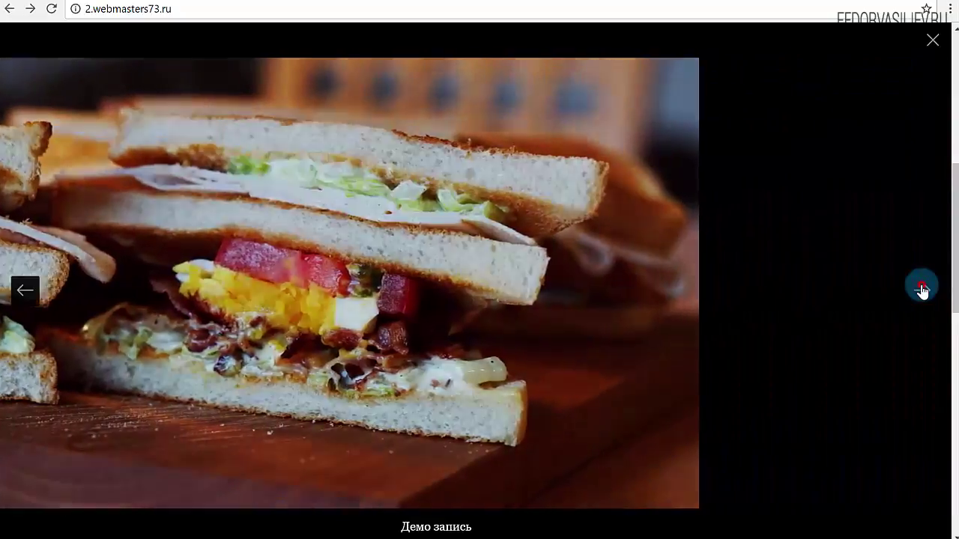
left_click(921, 290)
left_click(922, 290)
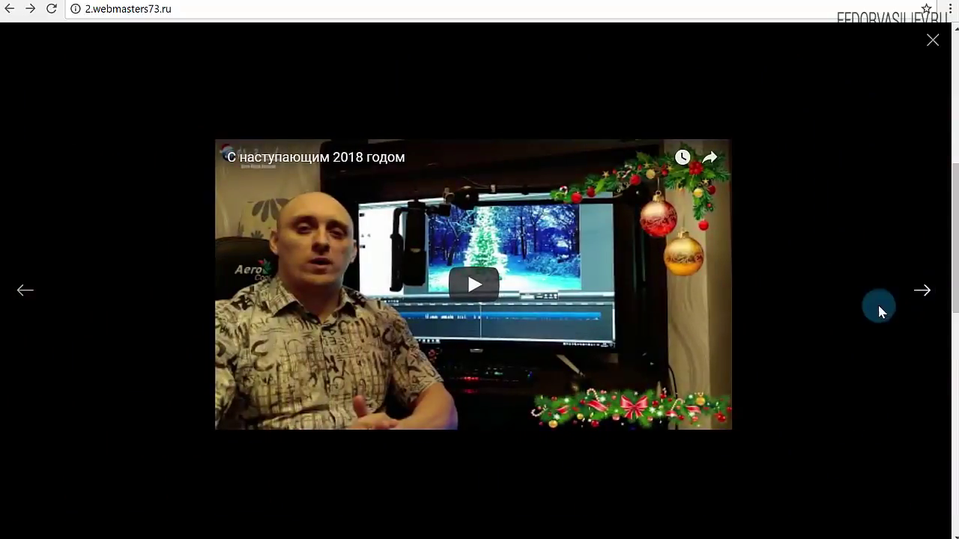
left_click(921, 292)
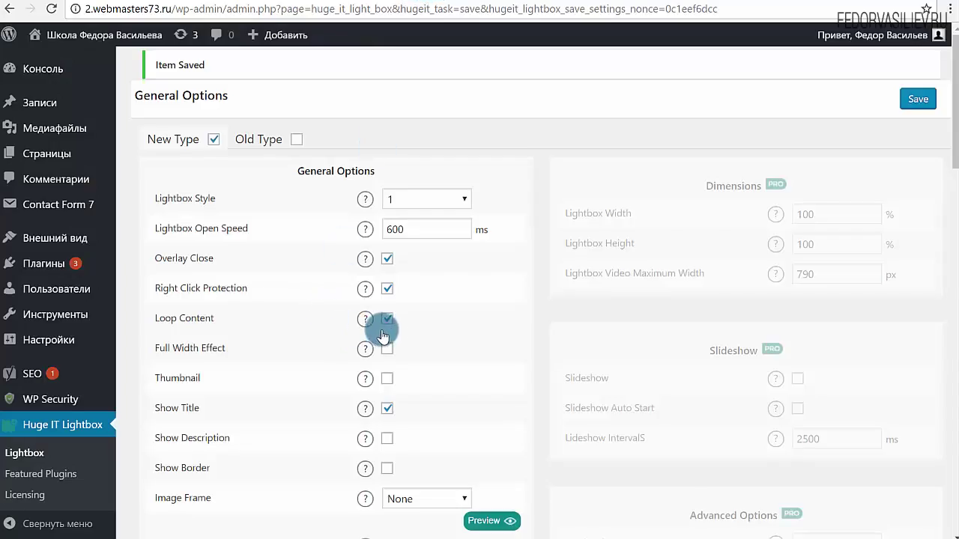
- Turn off Loop Content, save, and confirm the lightbox arrows now stop at the video slide
left_click(387, 321)
left_click(917, 99)
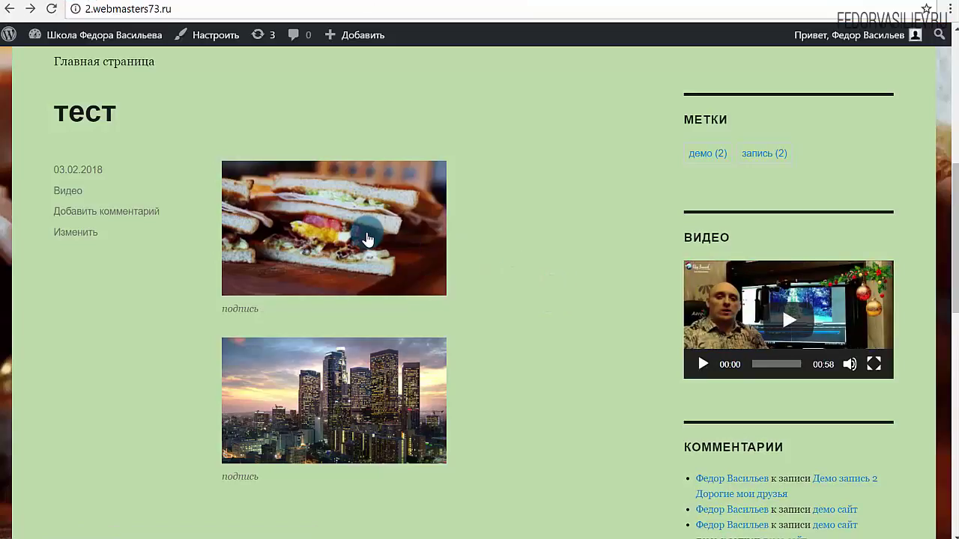
left_click(367, 232)
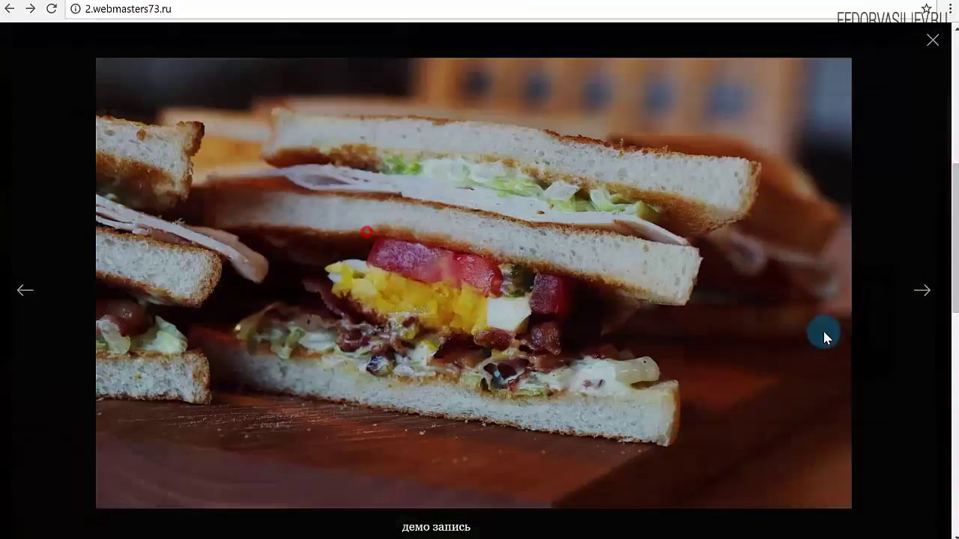
left_click(915, 292)
left_click(915, 292)
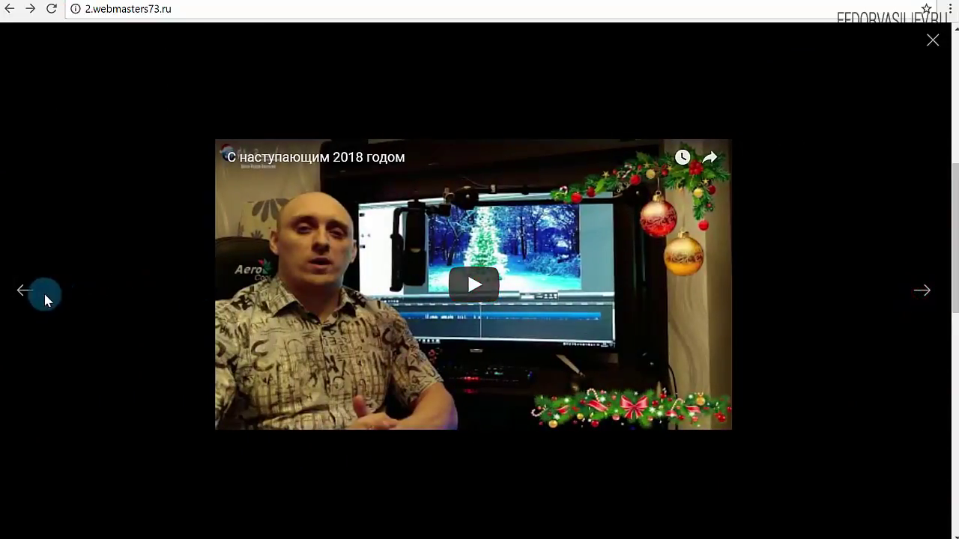
left_click(24, 292)
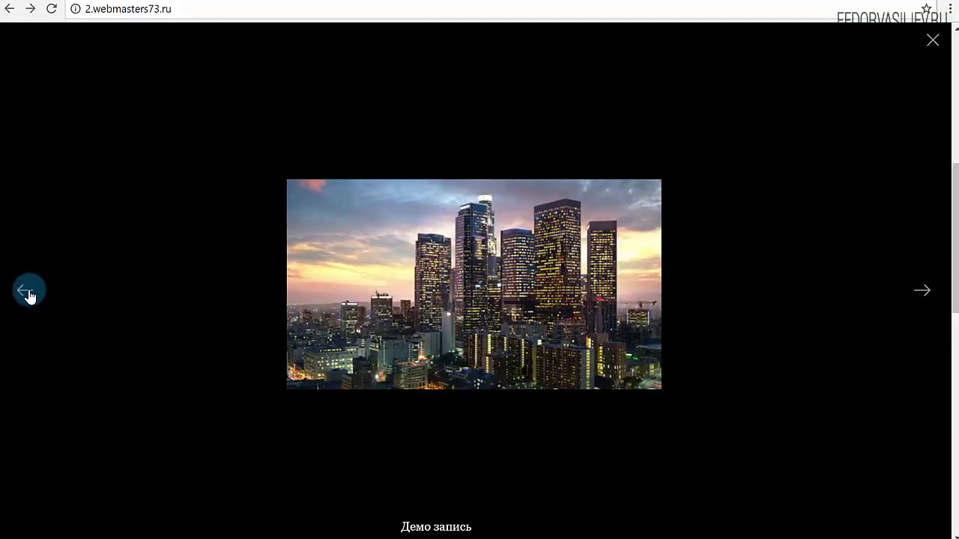
left_click(29, 295)
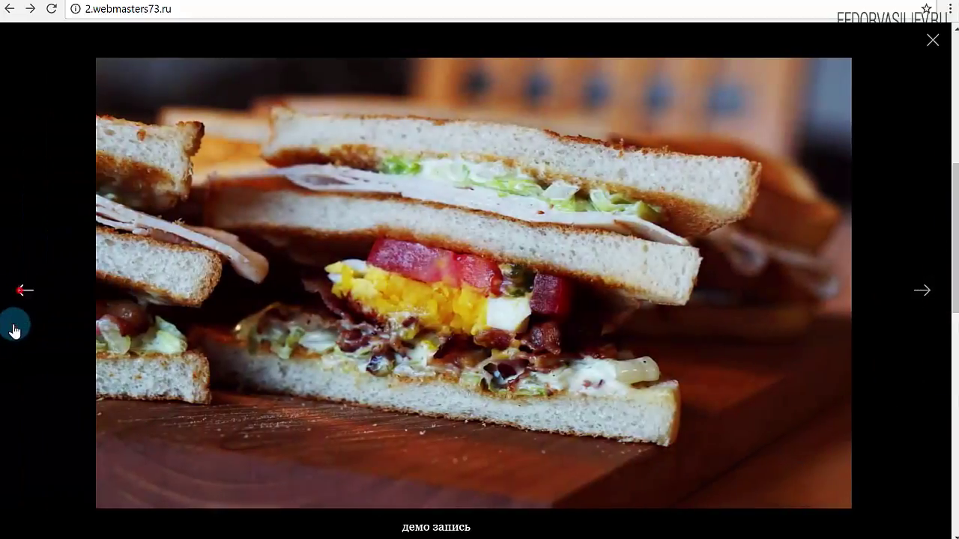
left_click(932, 46)
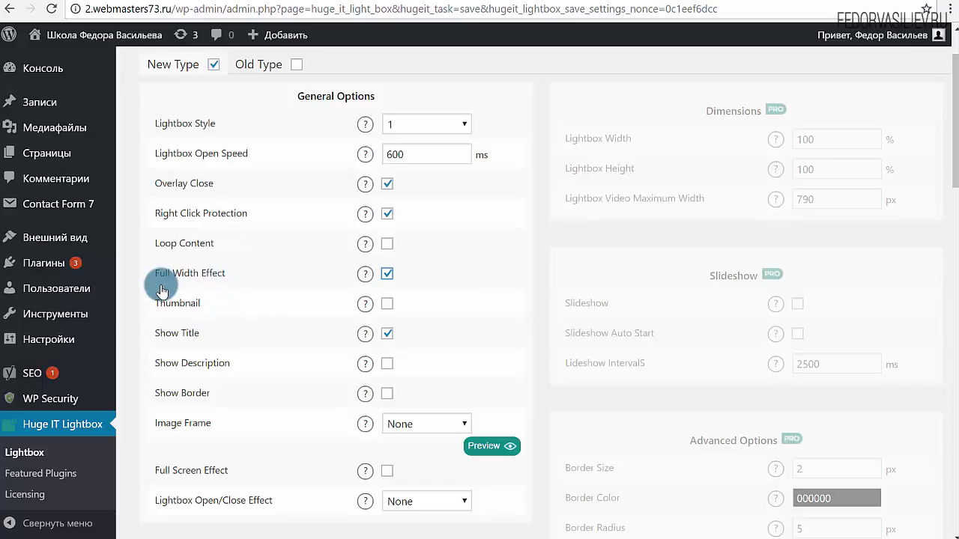
- Save the Full Width Effect setting and view the sandwich image in the reloaded post's lightbox
scroll(796, 145, "up", 1)
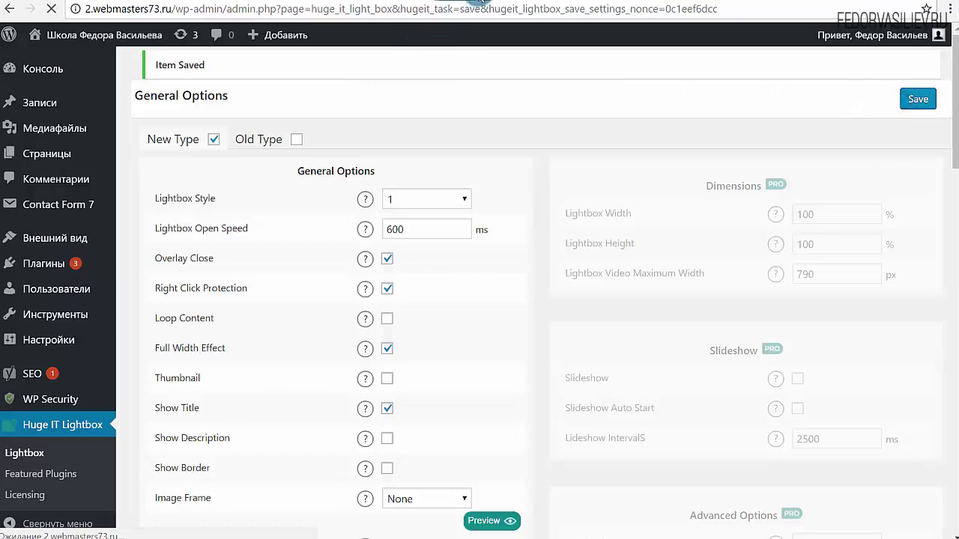
left_click(479, 4)
left_click(50, 14)
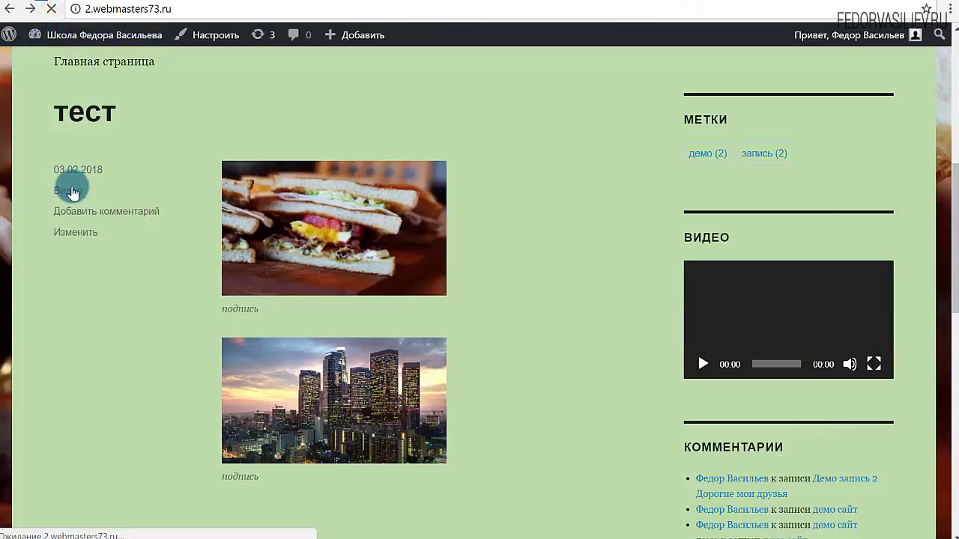
left_click(288, 204)
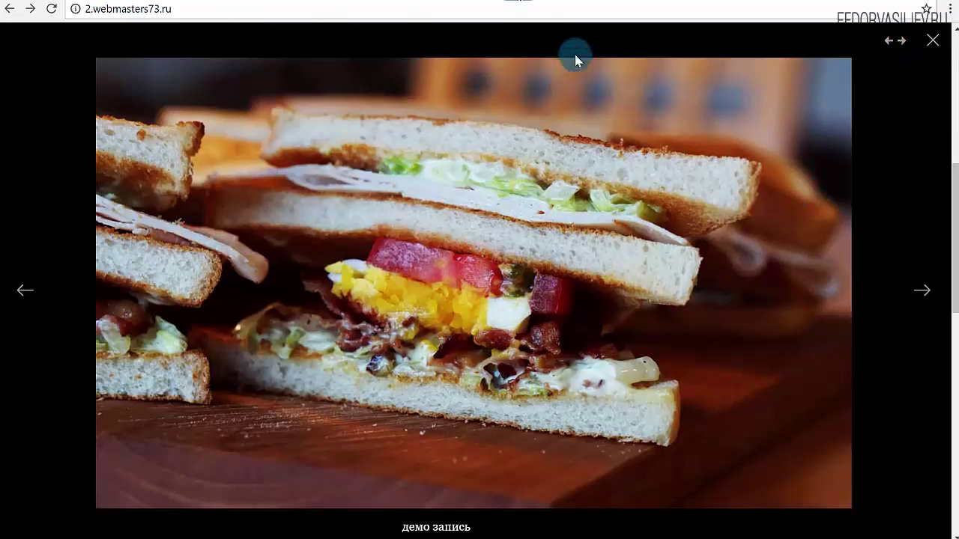
key("Escape")
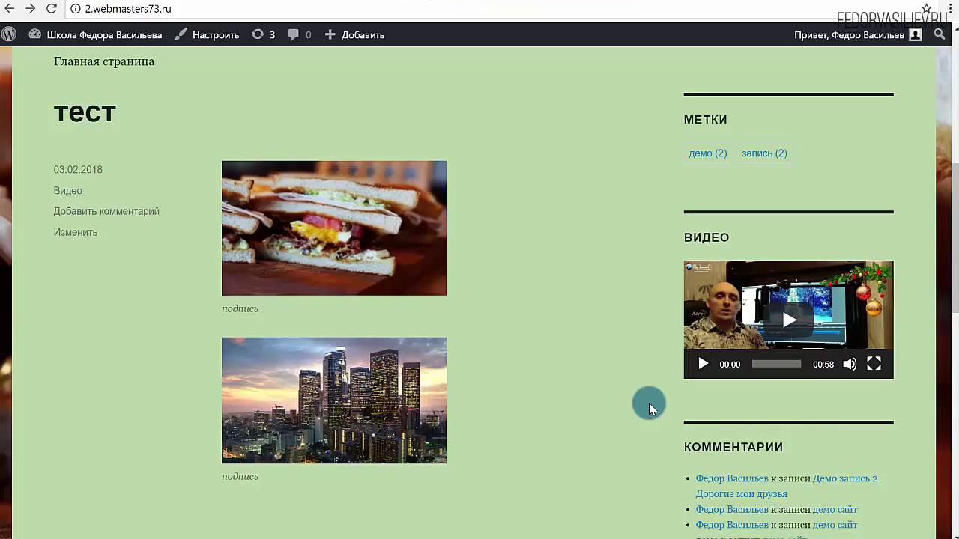
- Browse the sandwich, city skyline and video items using the lightbox thumbnails and a swipe
left_click(303, 229)
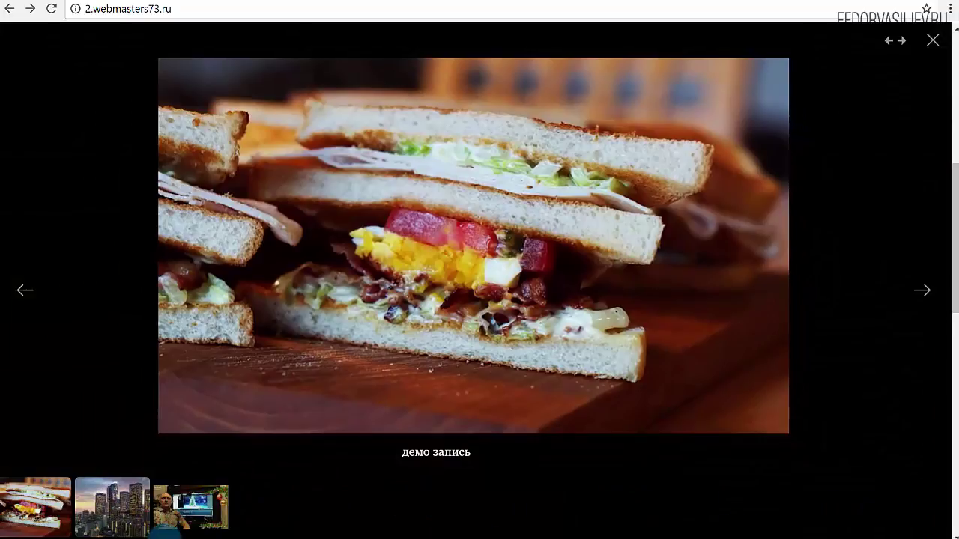
left_click(99, 506)
left_click(198, 516)
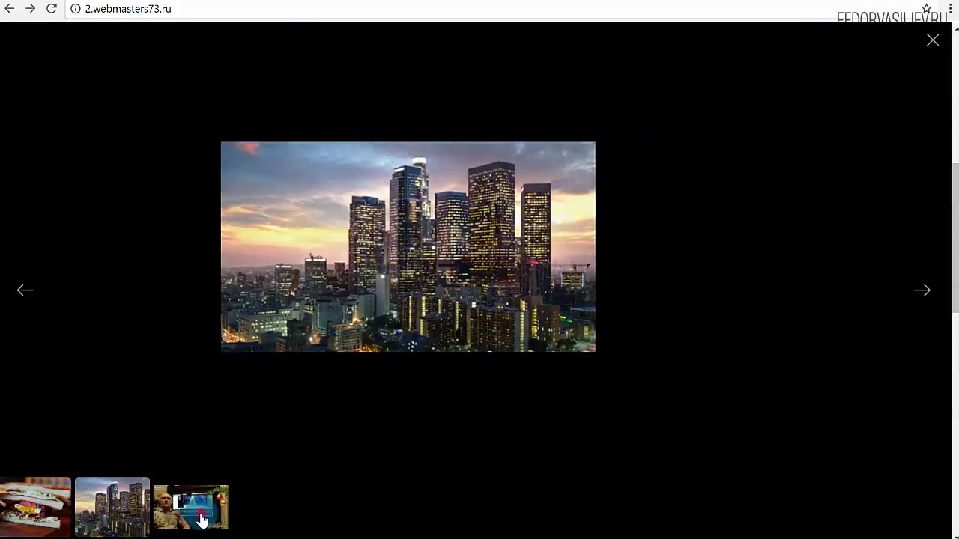
left_click(53, 511)
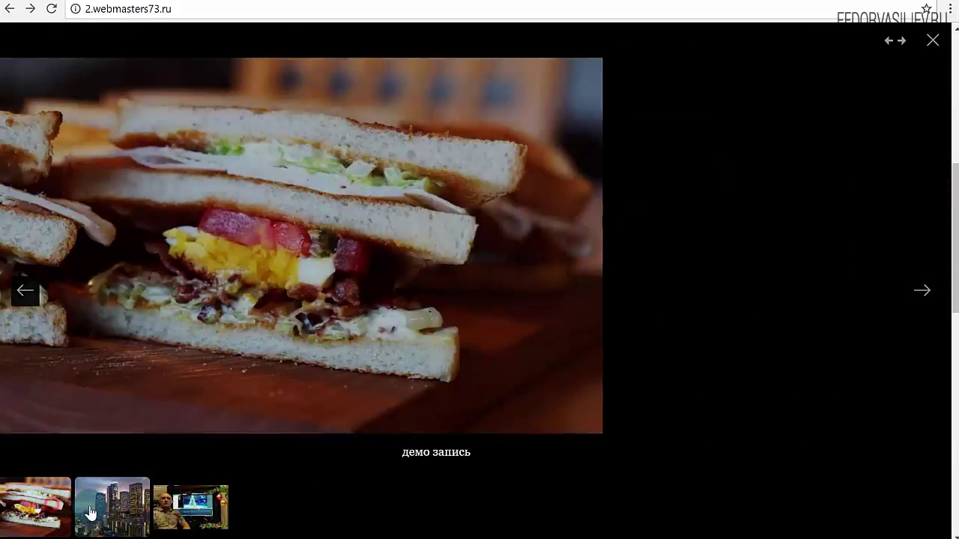
left_click_drag(332, 439, 165, 439)
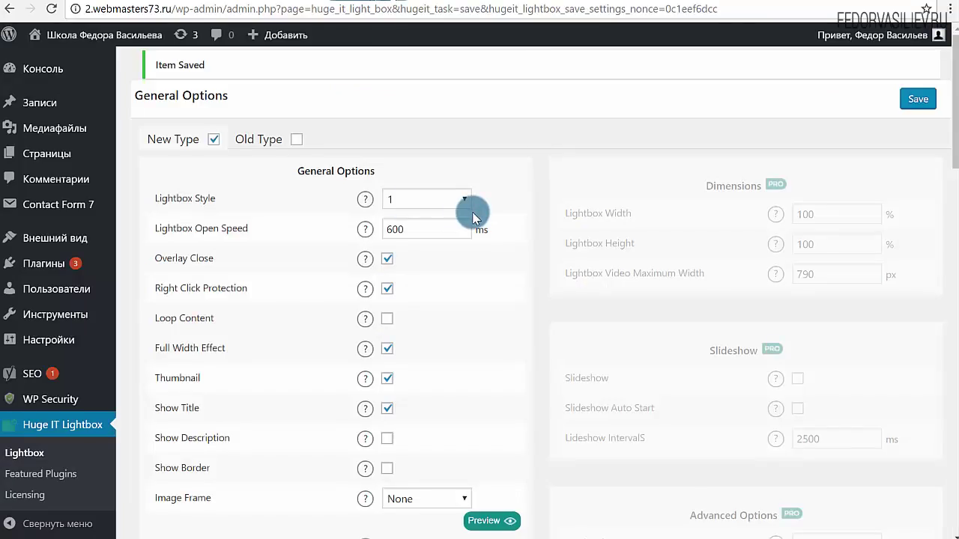
scroll(472, 210, "down", 1)
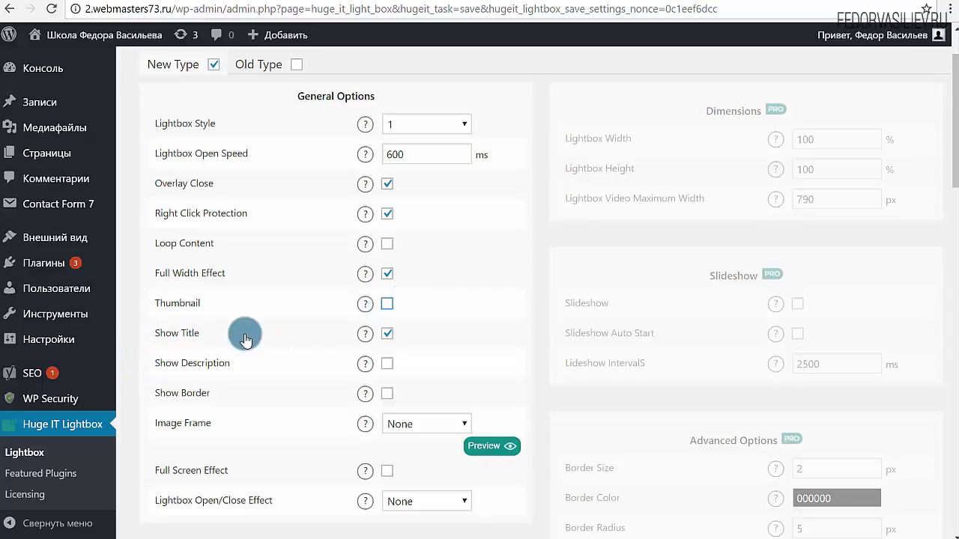
- Turn off Show Title and toggle the Show Border option in the lightbox settings
left_click(387, 334)
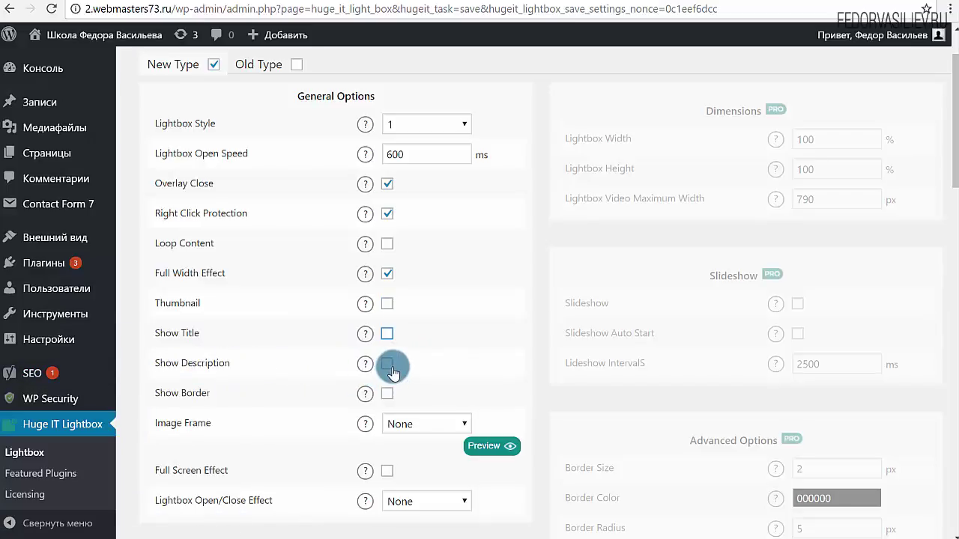
scroll(392, 373, "up", 1)
left_click(386, 468)
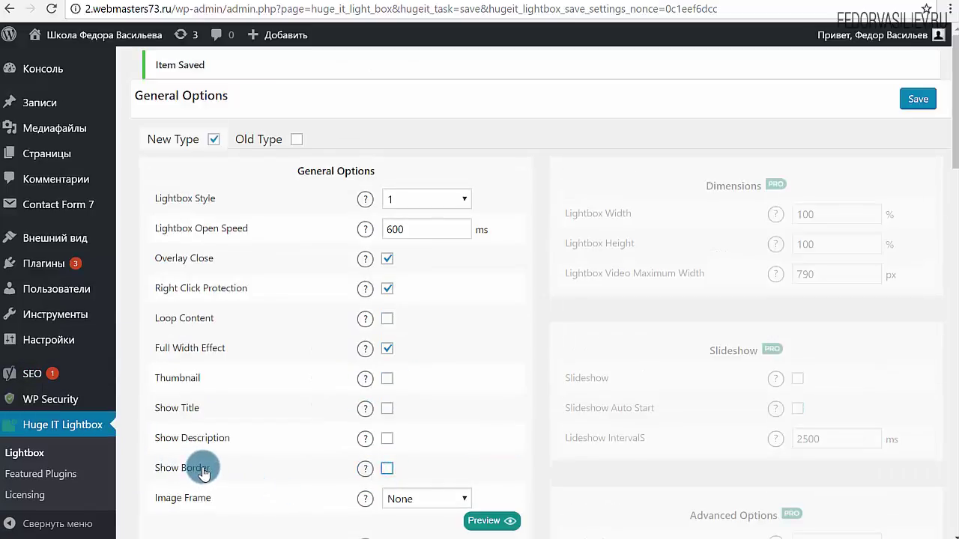
scroll(497, 350, "down", 2)
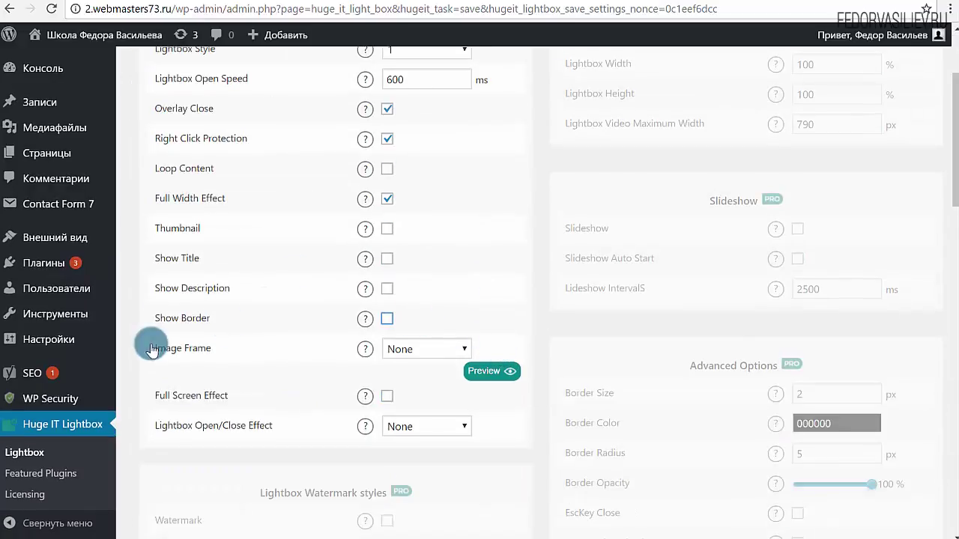
scroll(242, 306, "down", 1)
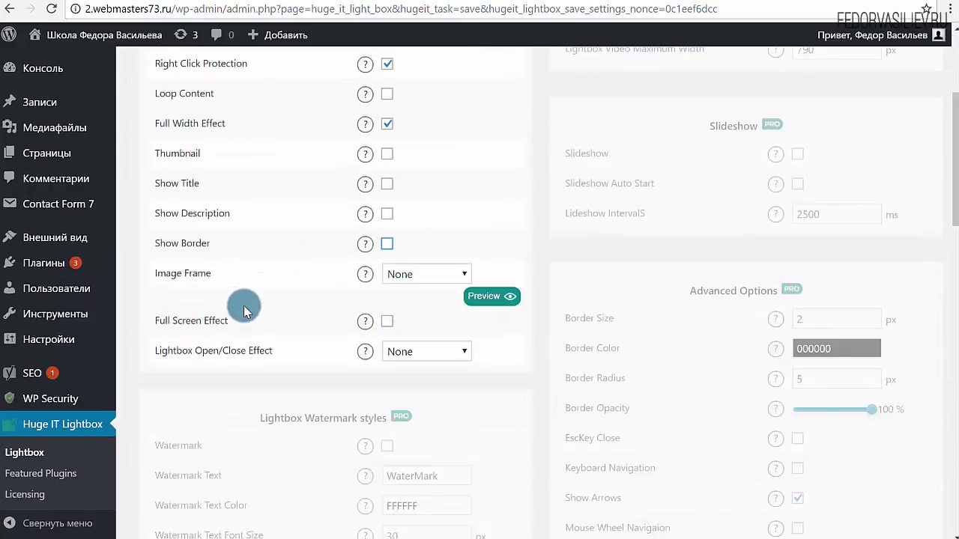
- Try Image Frames 1, 2 and 3, then settle on Frame 2
mouse_move(367, 277)
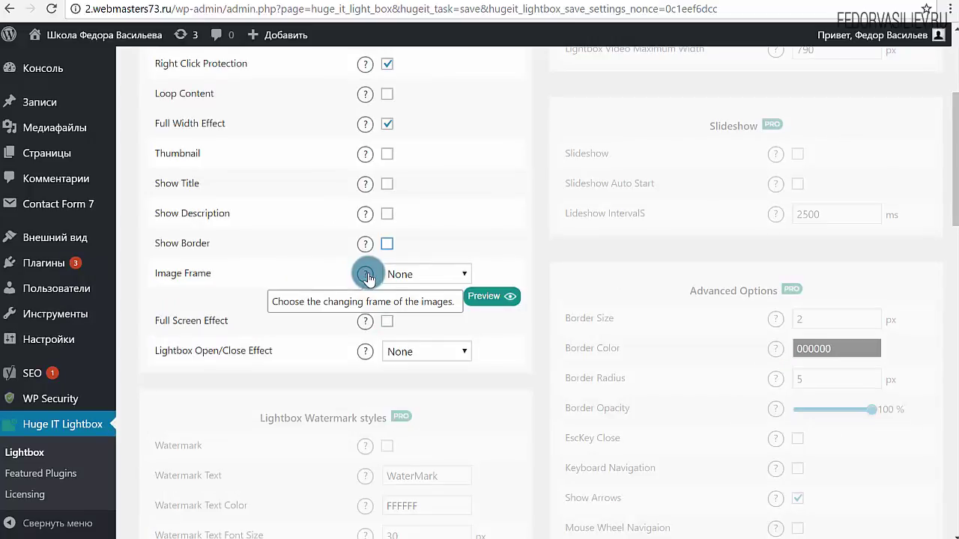
left_click(401, 275)
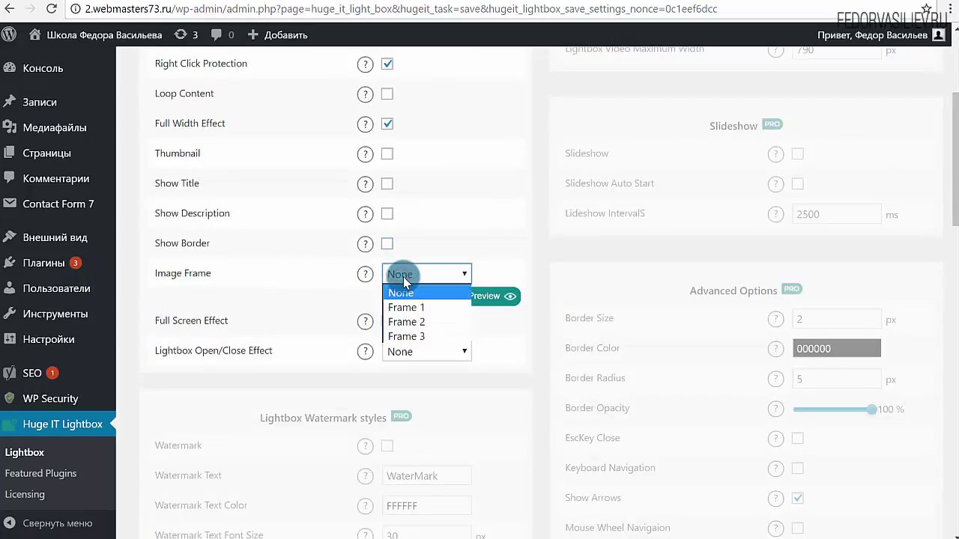
left_click(412, 307)
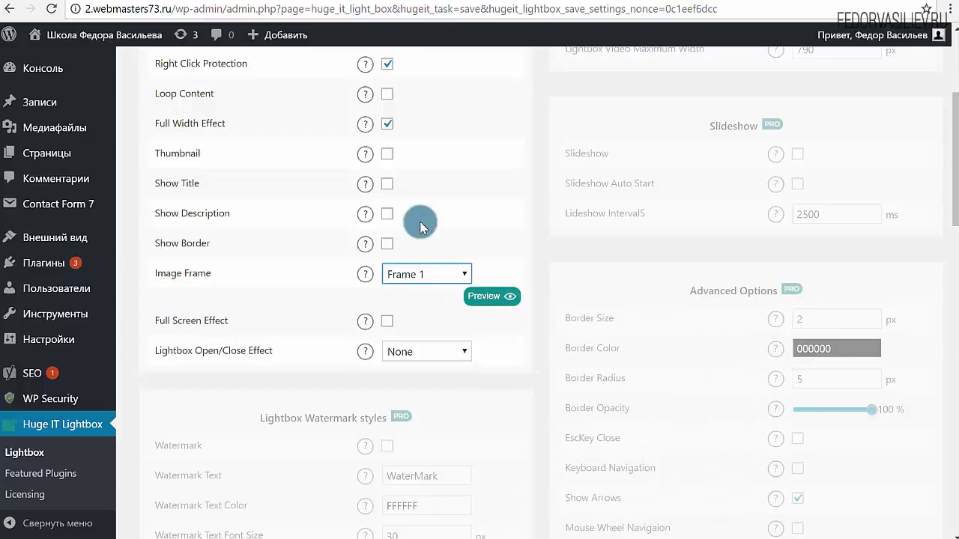
scroll(418, 223, "down", 2)
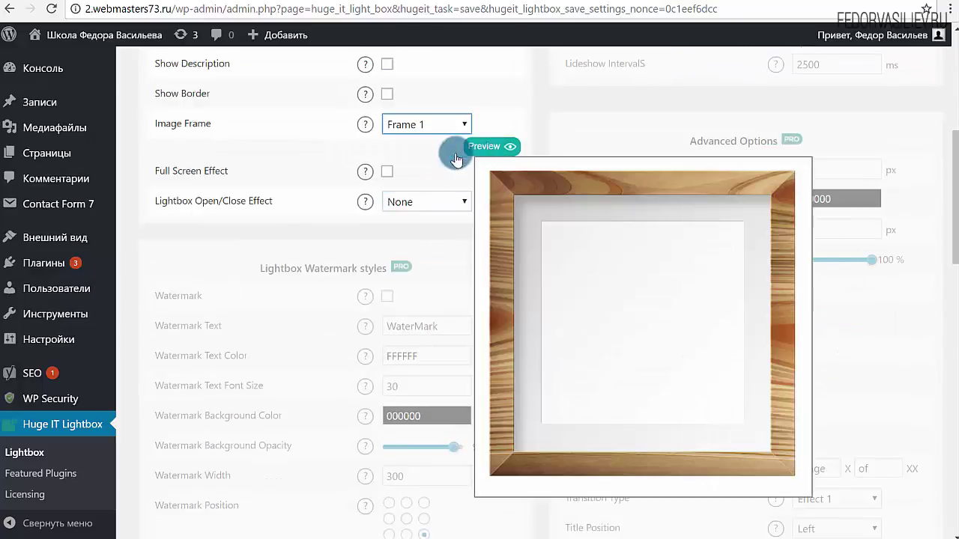
mouse_move(481, 157)
left_click(439, 124)
left_click(432, 171)
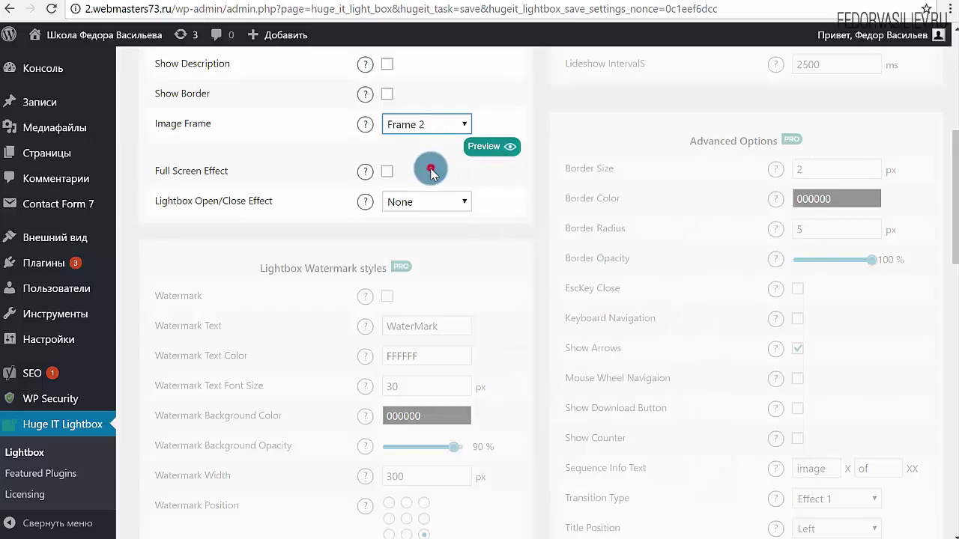
mouse_move(485, 148)
left_click(435, 123)
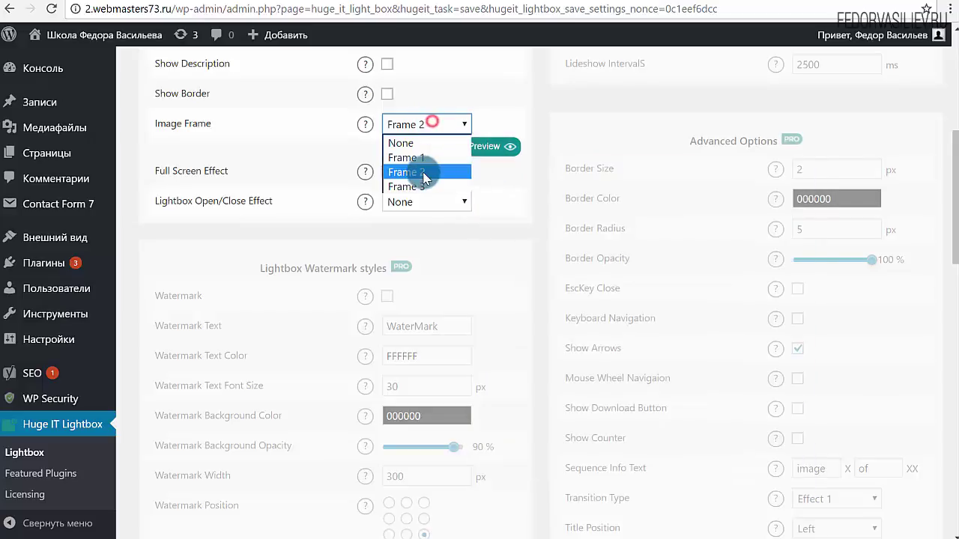
left_click(413, 190)
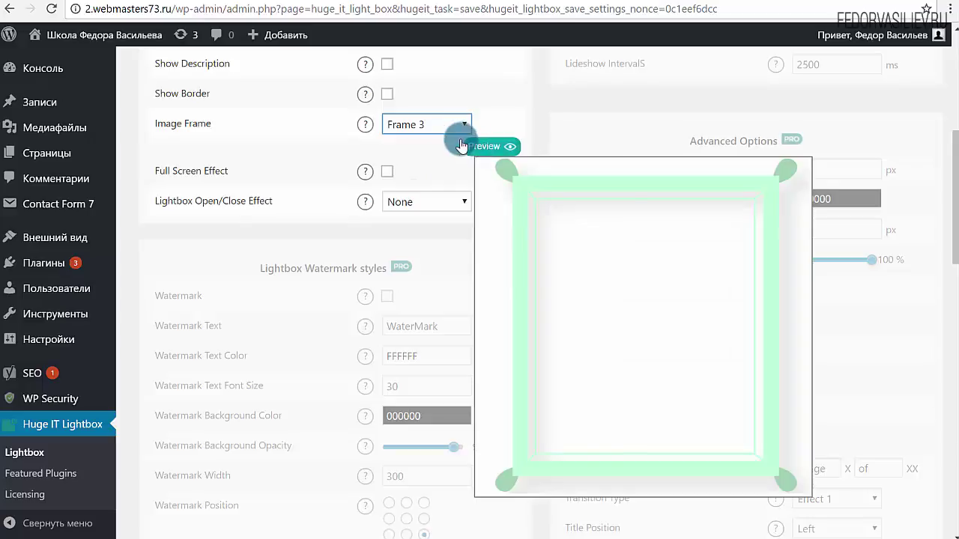
left_click(443, 125)
left_click(416, 172)
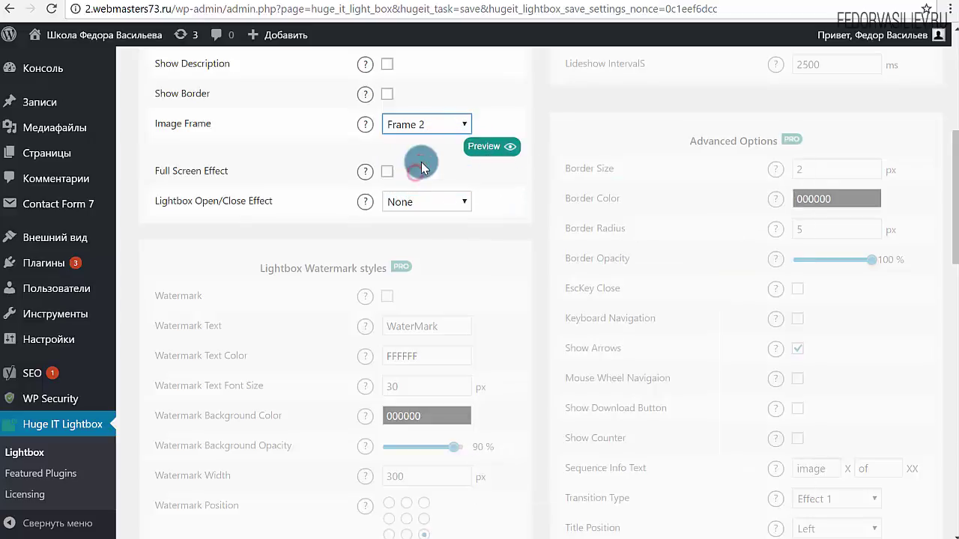
- Save the lightbox settings with Show Title off and Frame 2
scroll(473, 182, "up", 3)
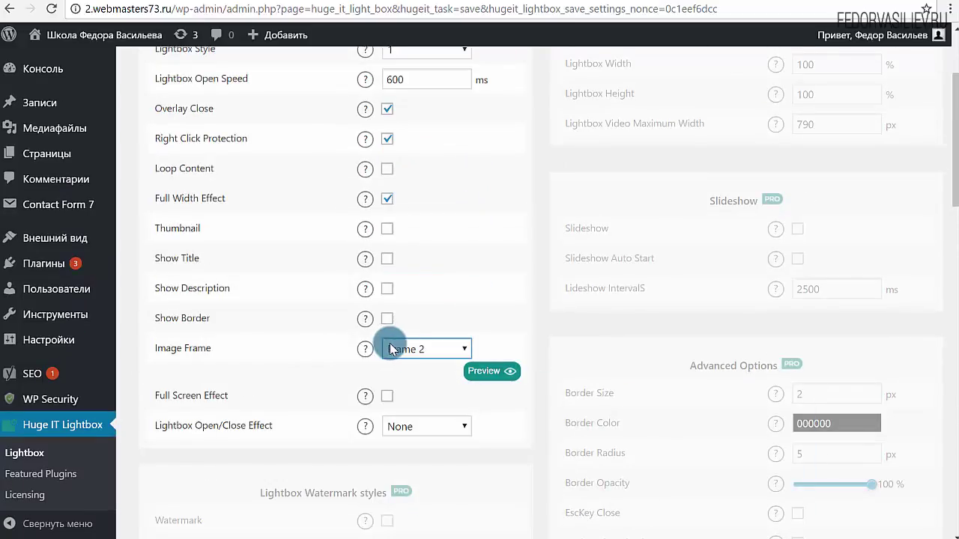
scroll(500, 267, "up", 2)
left_click(917, 99)
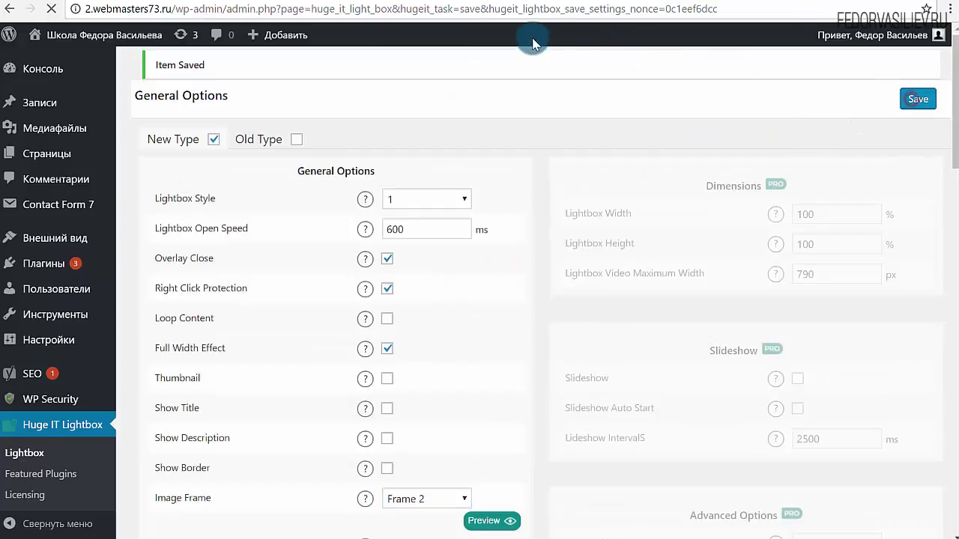
scroll(679, 194, "down", 9)
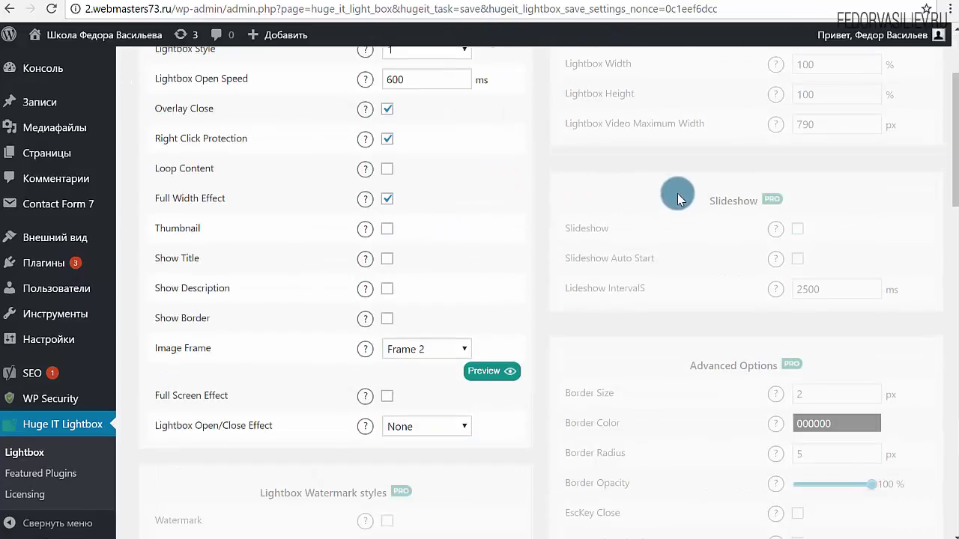
scroll(682, 192, "up", 5)
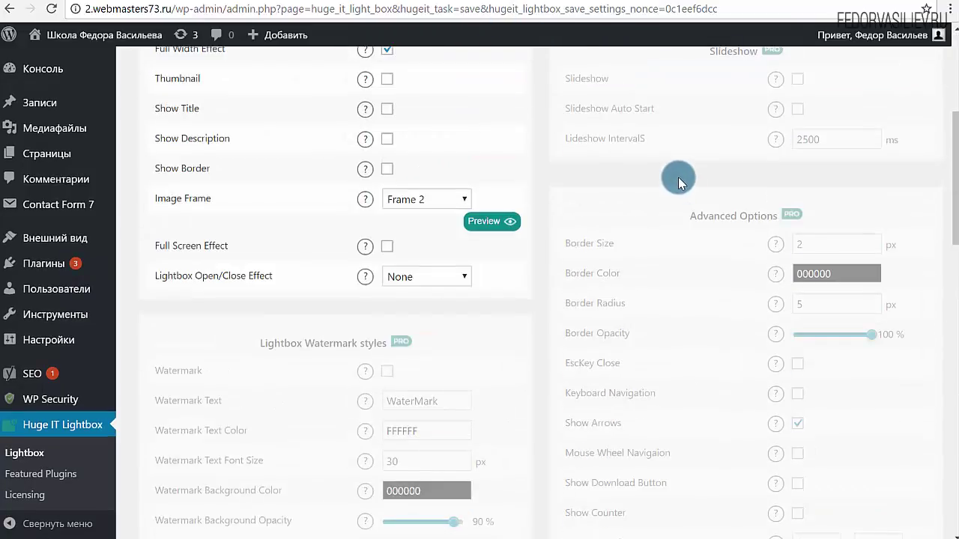
scroll(600, 278, "down", 7)
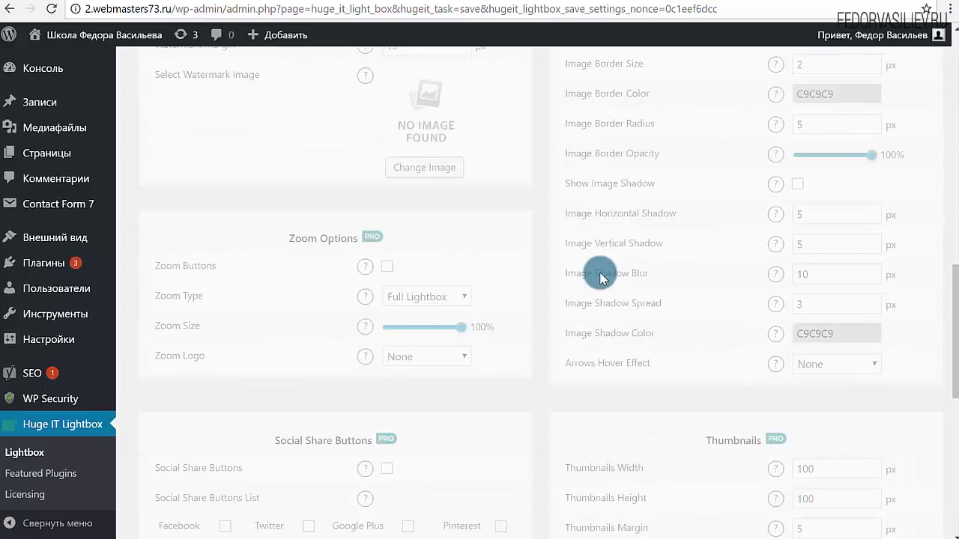
- Reload the post and open the sandwich photo in its new Frame 2 lightbox
scroll(664, 293, "up", 3)
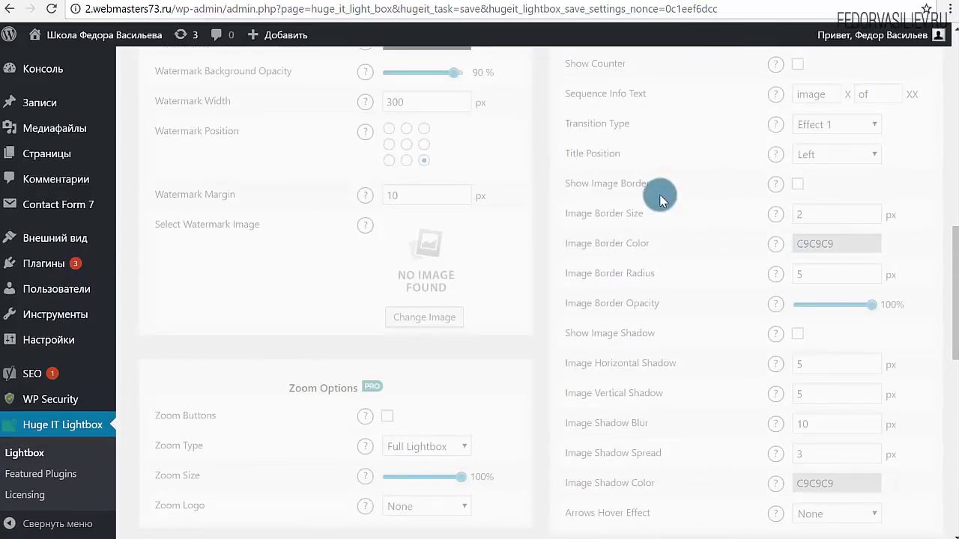
scroll(663, 192, "up", 4)
scroll(541, 97, "up", 1)
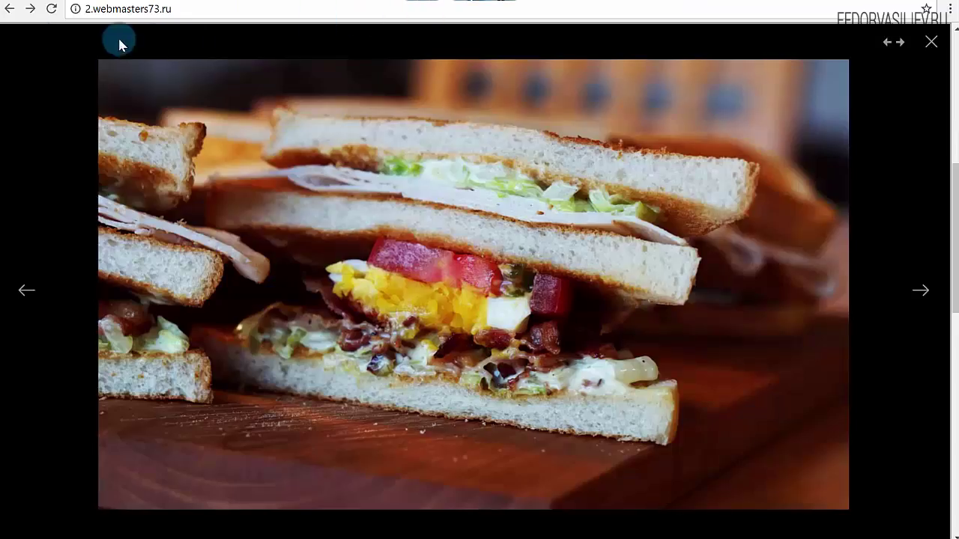
left_click(49, 10)
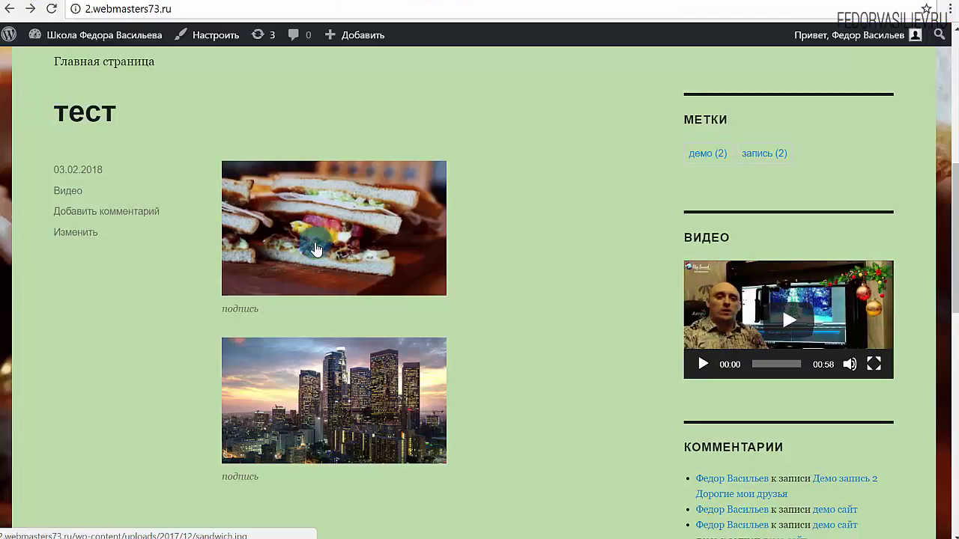
left_click(328, 226)
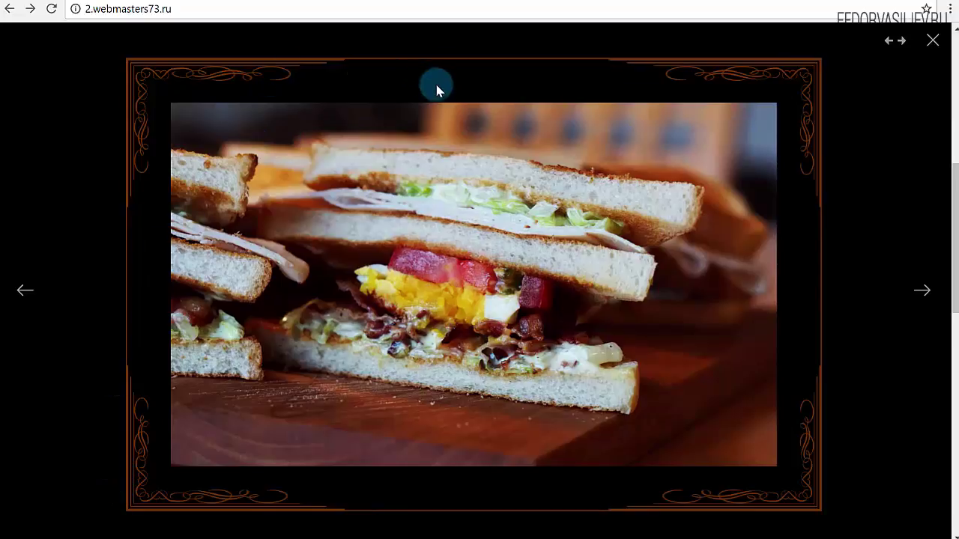
- Check the settings page, then step the framed lightbox to the city photo and back to the sandwich
left_click(419, 4)
scroll(450, 352, "down", 2)
scroll(405, 299, "down", 1)
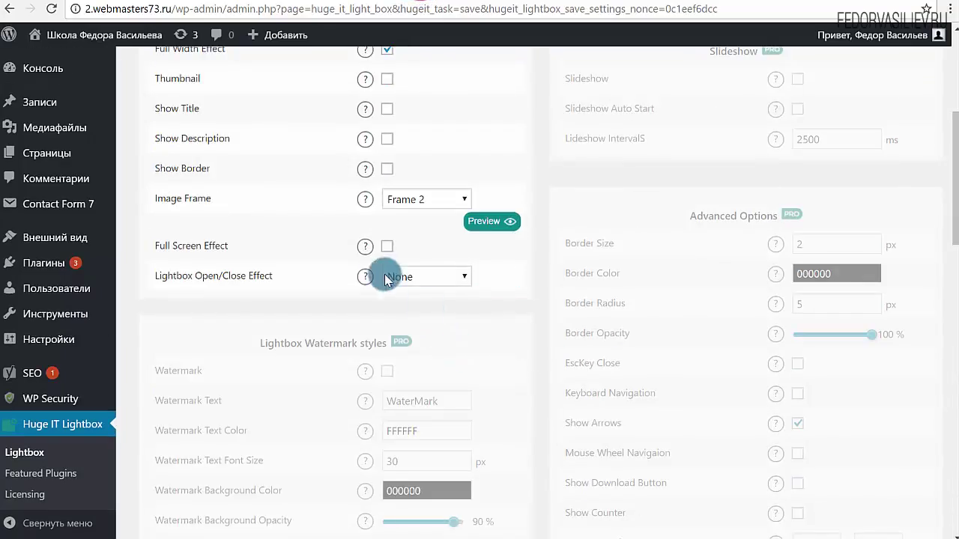
scroll(385, 220, "down", 8)
scroll(381, 163, "down", 5)
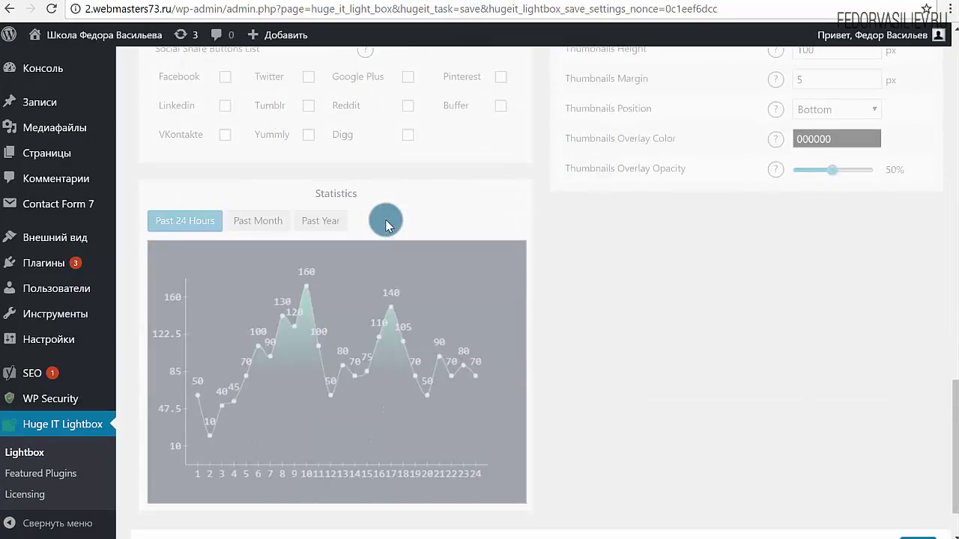
scroll(407, 128, "up", 11)
left_click(474, 3)
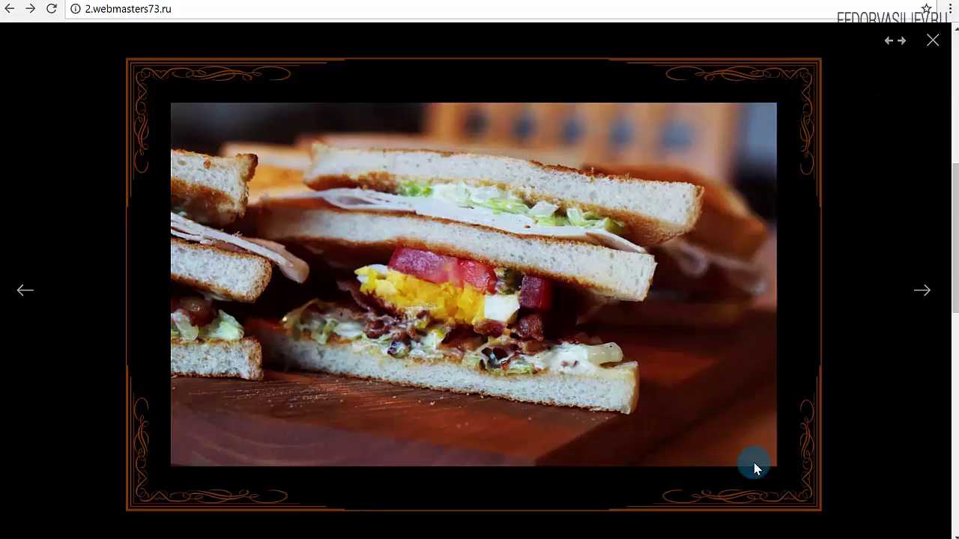
left_click(924, 290)
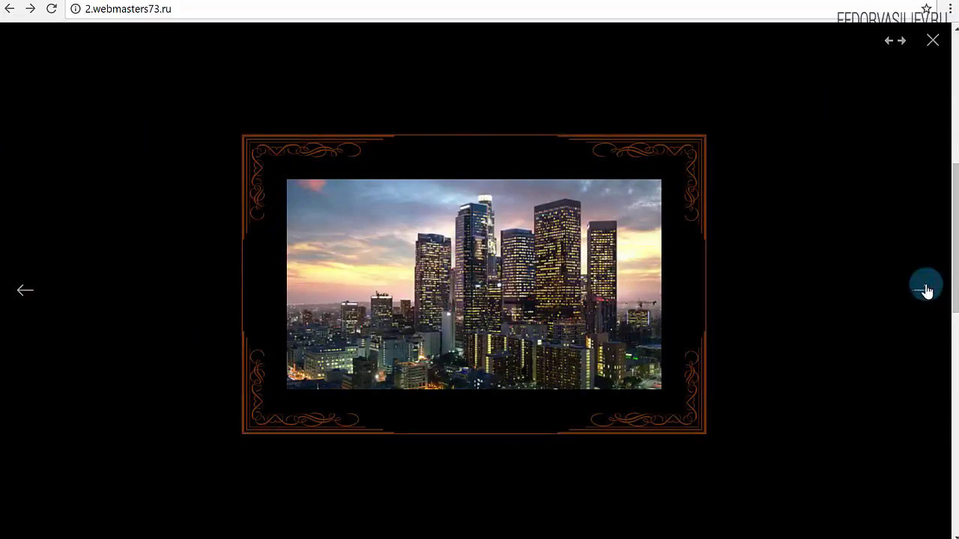
left_click(30, 307)
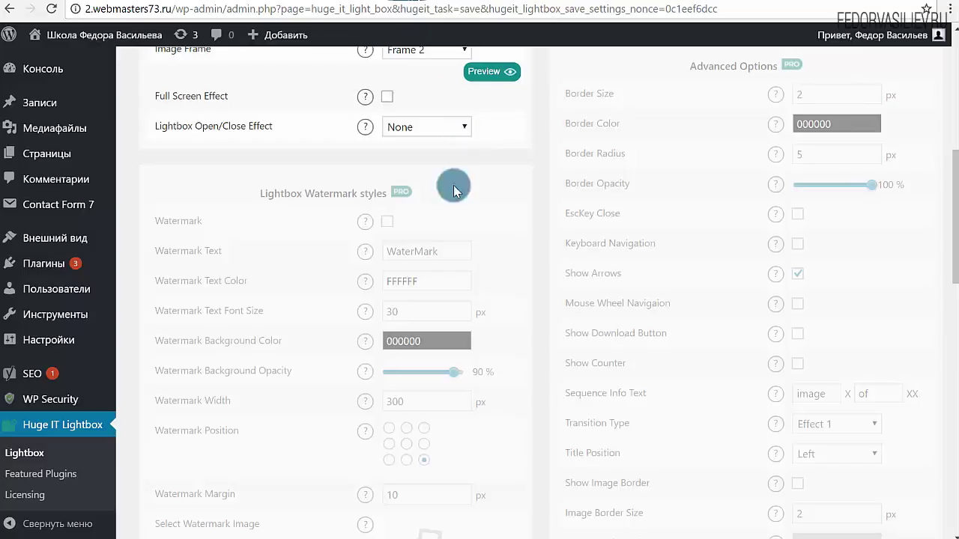
scroll(453, 190, "up", 2)
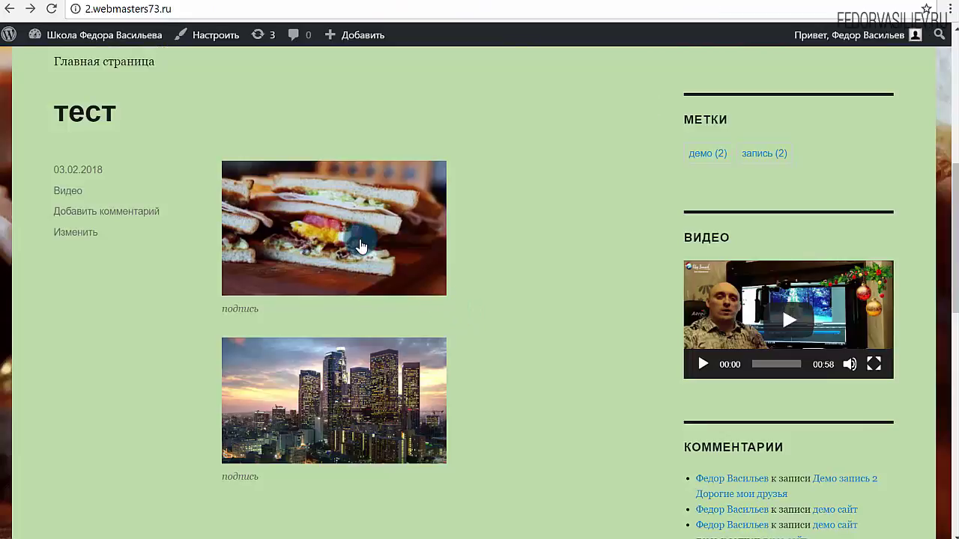
- Open the sandwich photo, expand it to full screen, then exit full screen with Esc
left_click(355, 239)
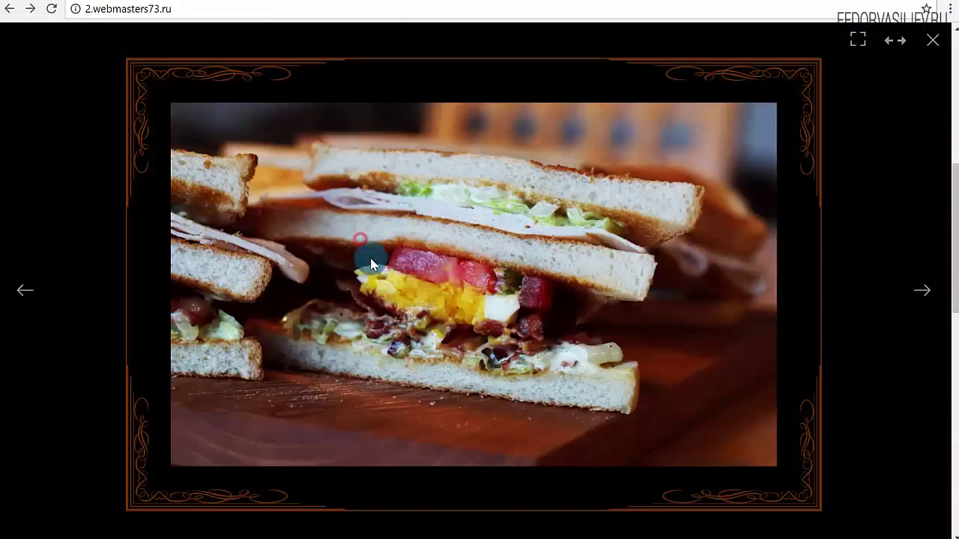
left_click(857, 42)
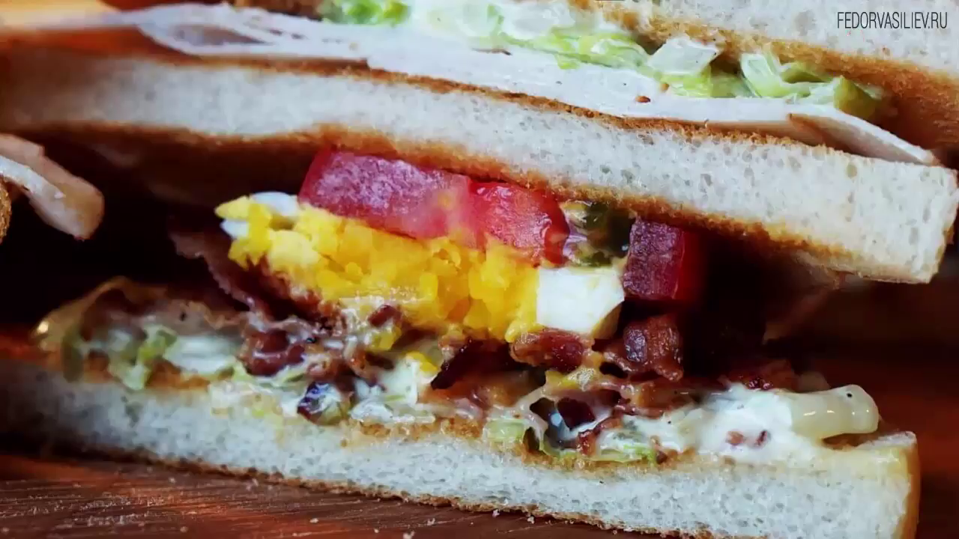
key("Escape")
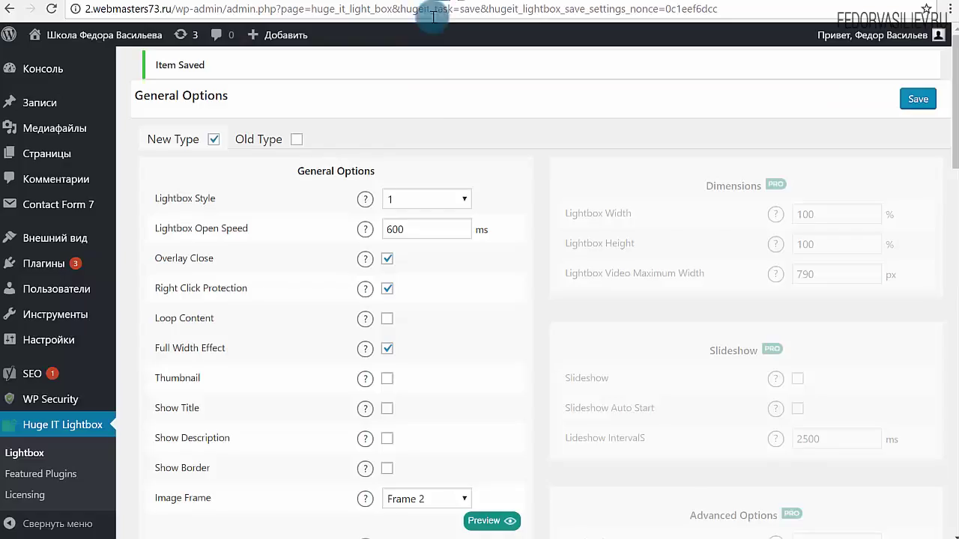
scroll(424, 367, "down", 2)
- Set the Lightbox Open/Close Effect to UnFold and save
scroll(357, 389, "down", 1)
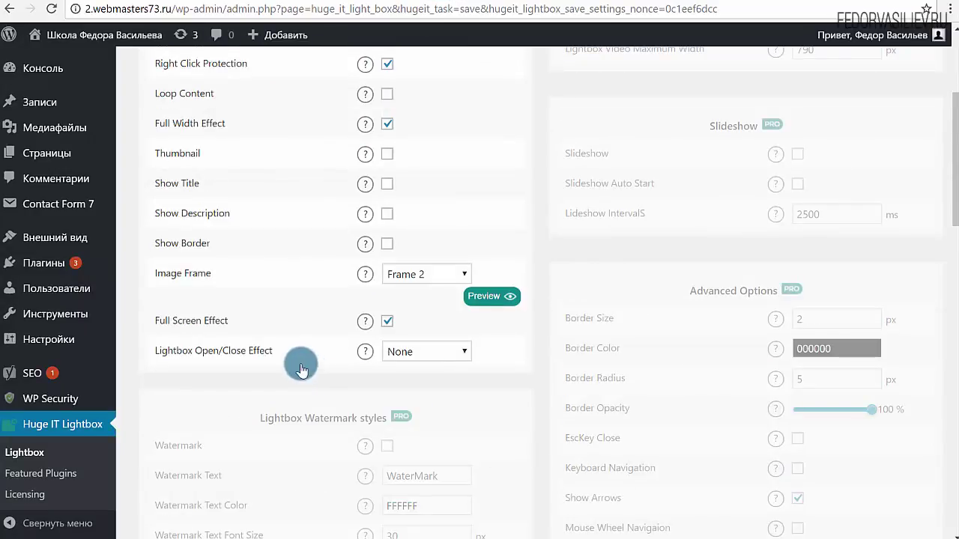
left_click_drag(231, 321, 155, 320)
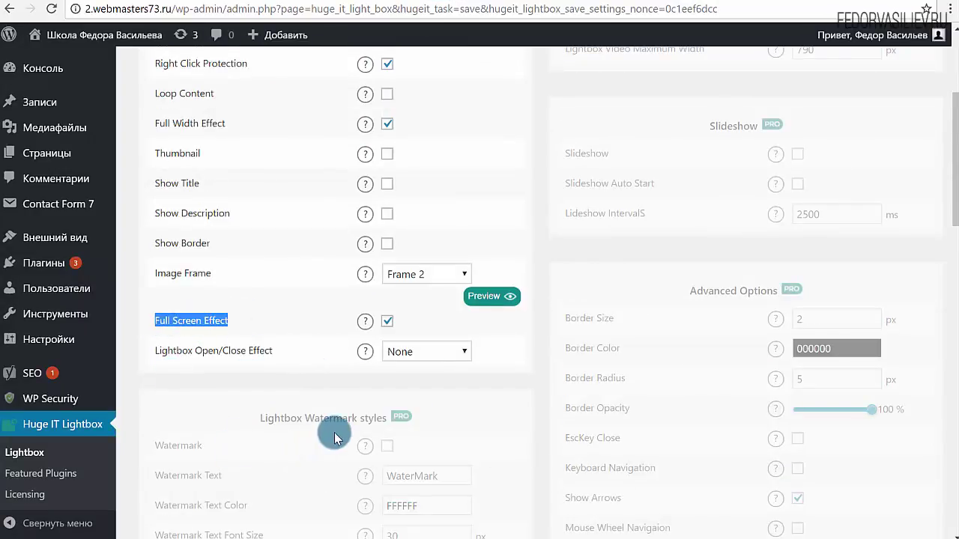
left_click(276, 363)
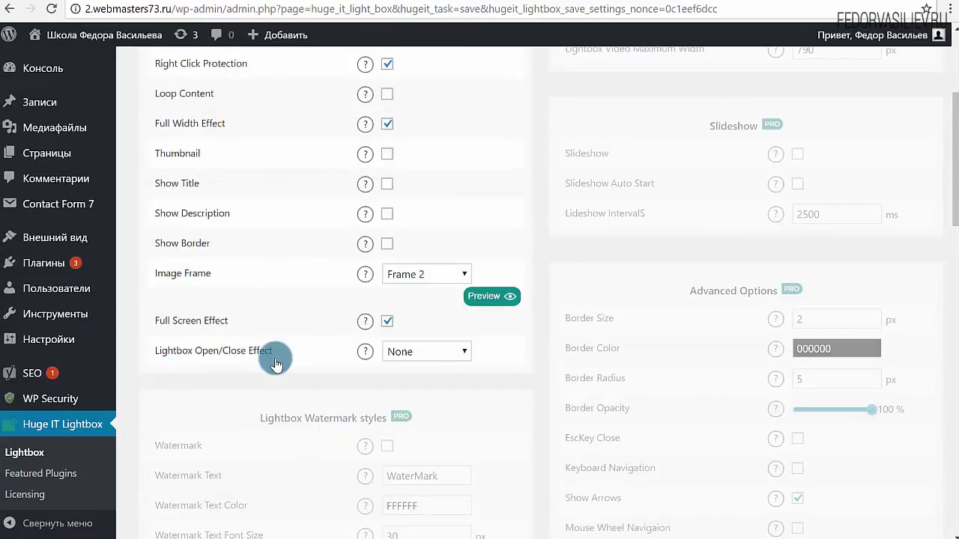
left_click(437, 357)
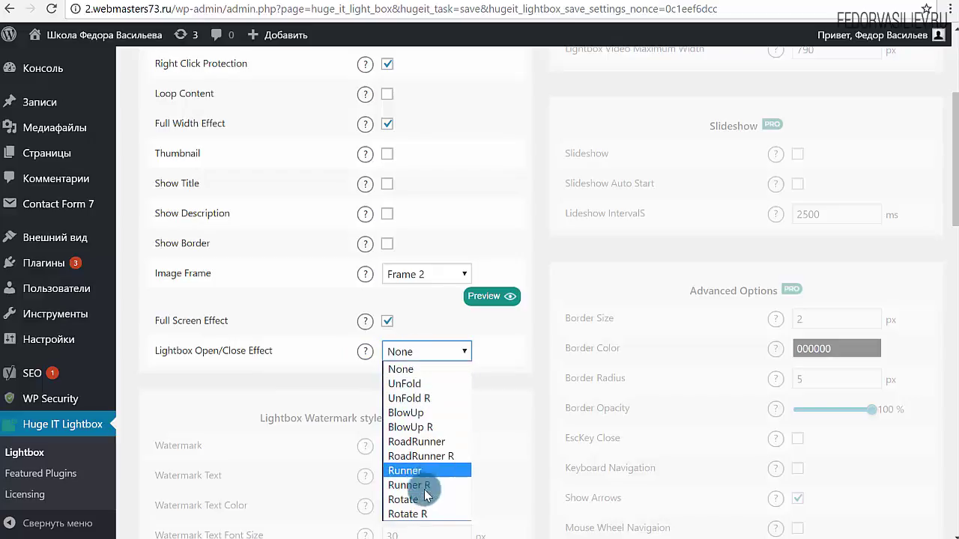
left_click(405, 393)
scroll(652, 199, "up", 3)
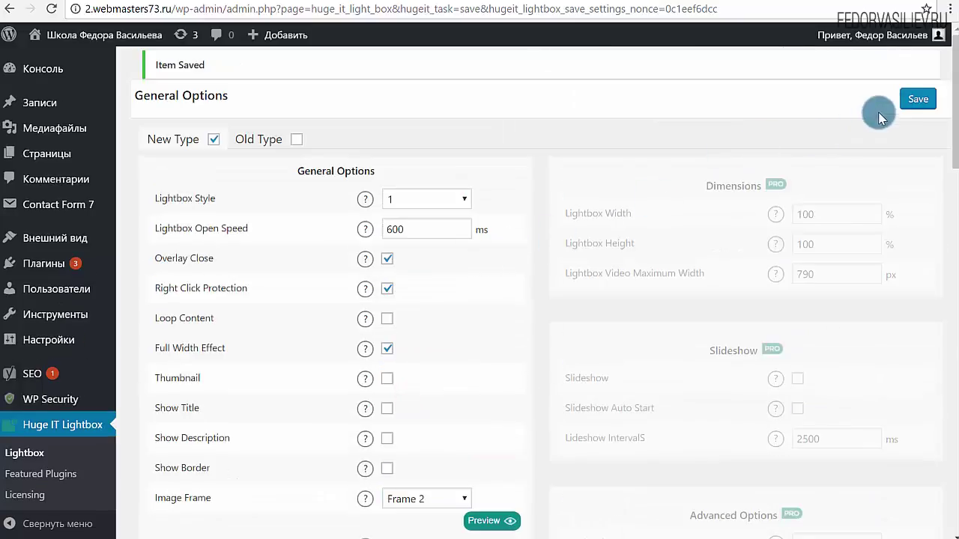
left_click(910, 100)
- Reload the post and try the UnFold effect on the sandwich and city skyline photos
key("ctrl+Tab")
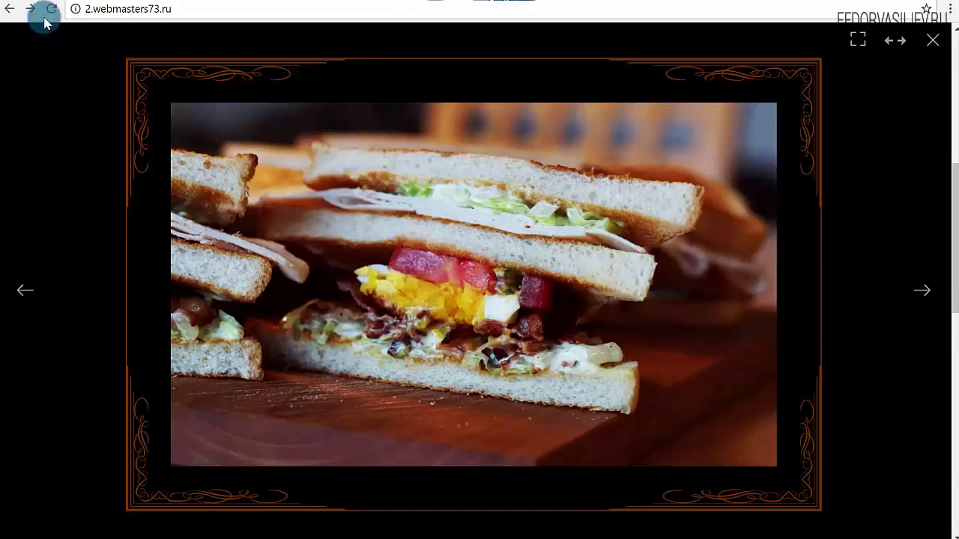
left_click(49, 9)
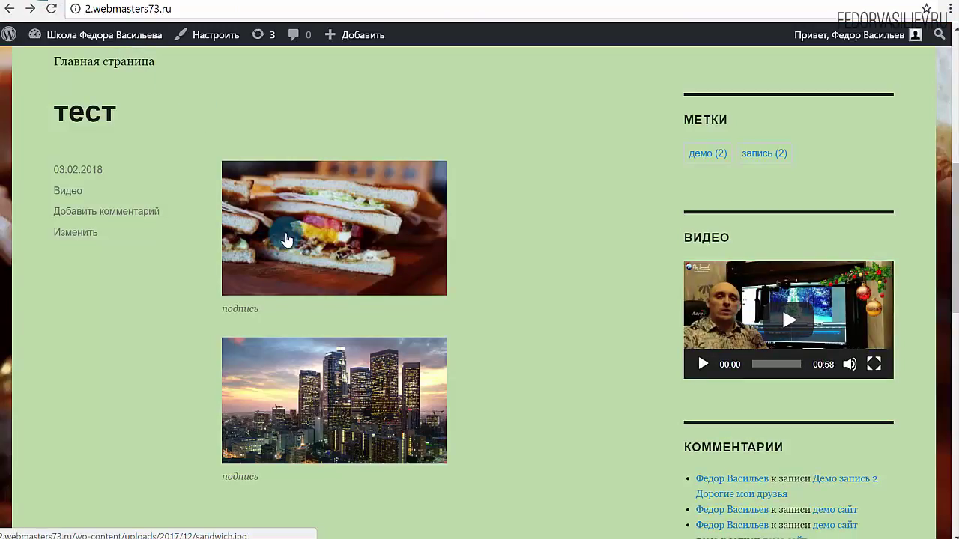
left_click(287, 238)
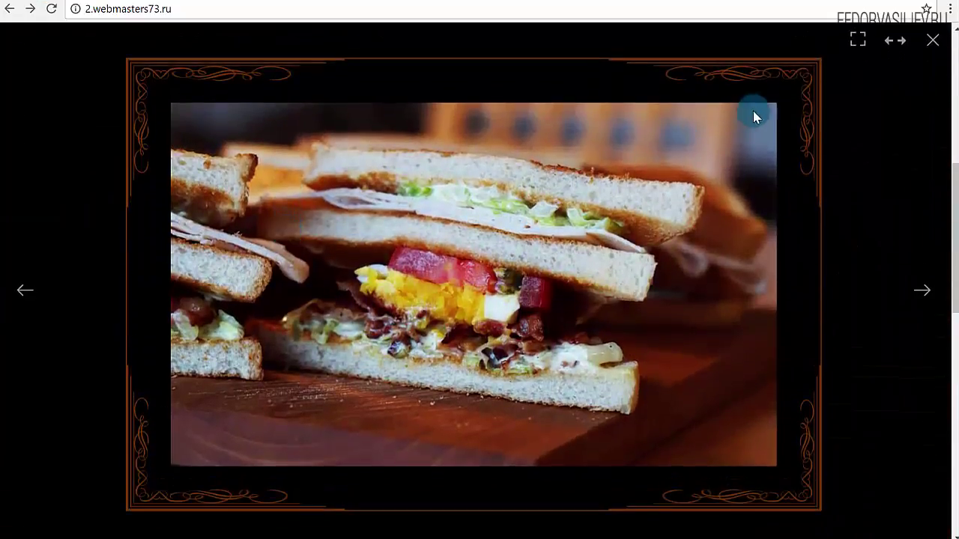
left_click(922, 294)
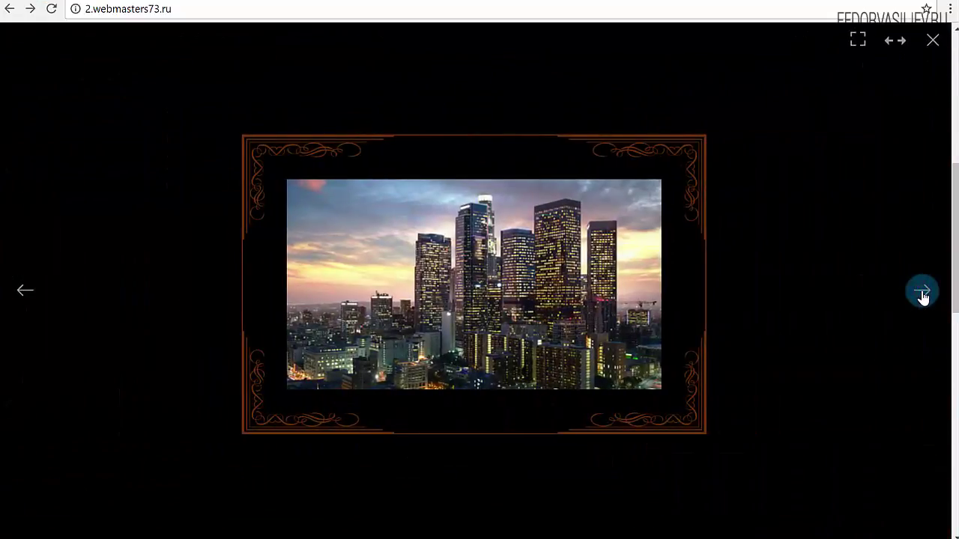
left_click(932, 44)
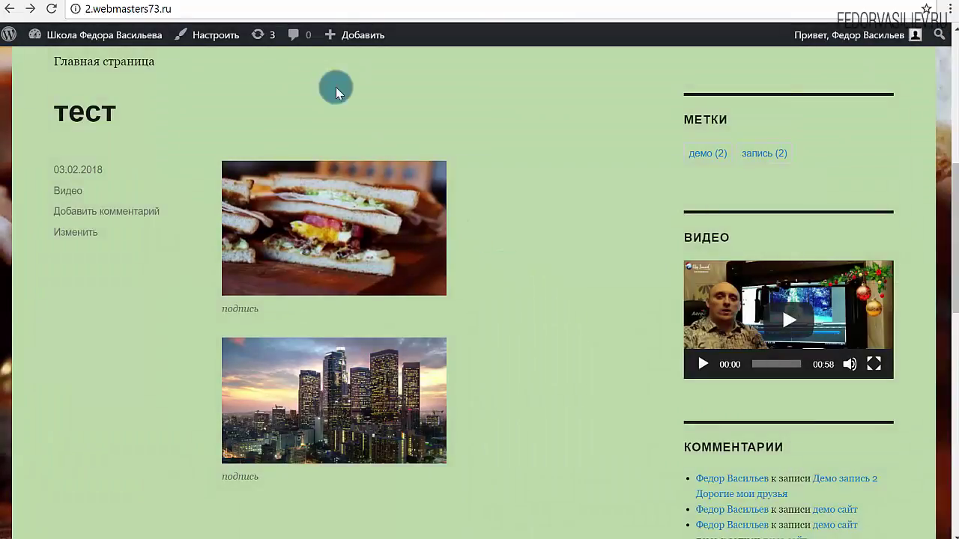
left_click(399, 1)
scroll(501, 285, "down", 4)
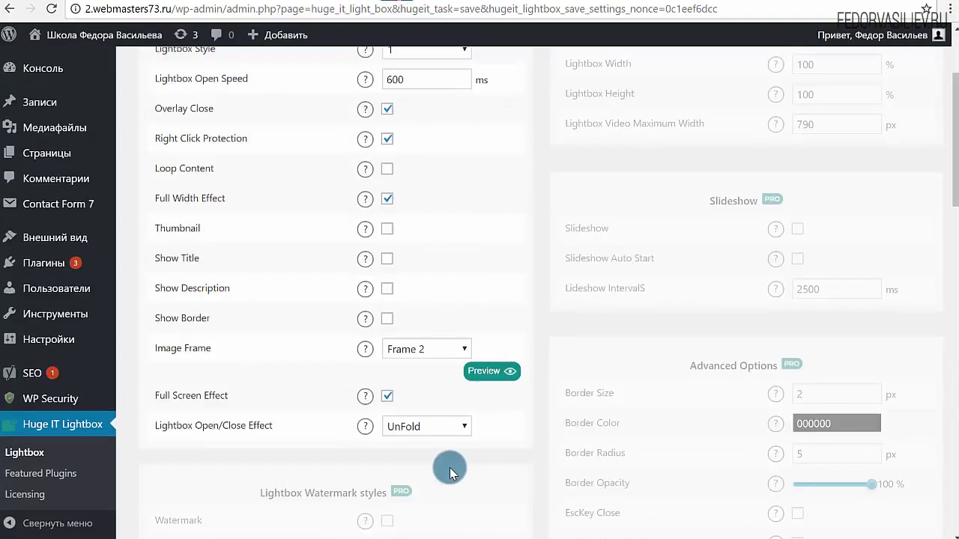
- Save UnFold R as the open/close effect and try it on the sandwich photo
left_click(434, 286)
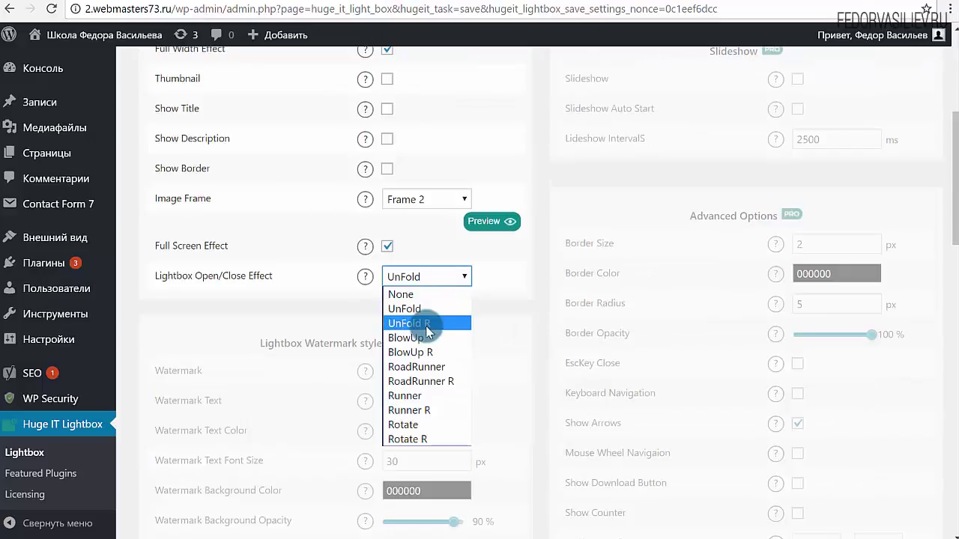
left_click(428, 323)
scroll(703, 168, "up", 4)
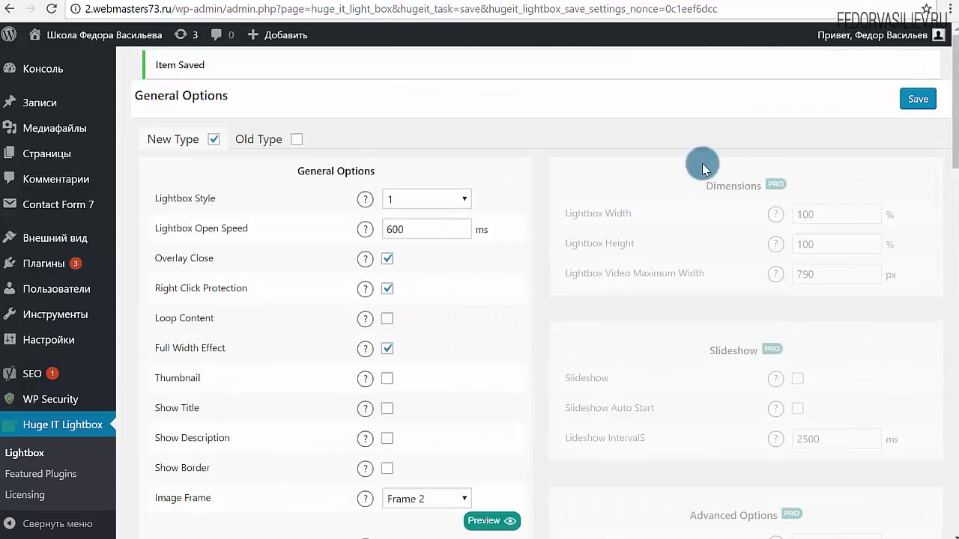
left_click(917, 99)
left_click(499, 3)
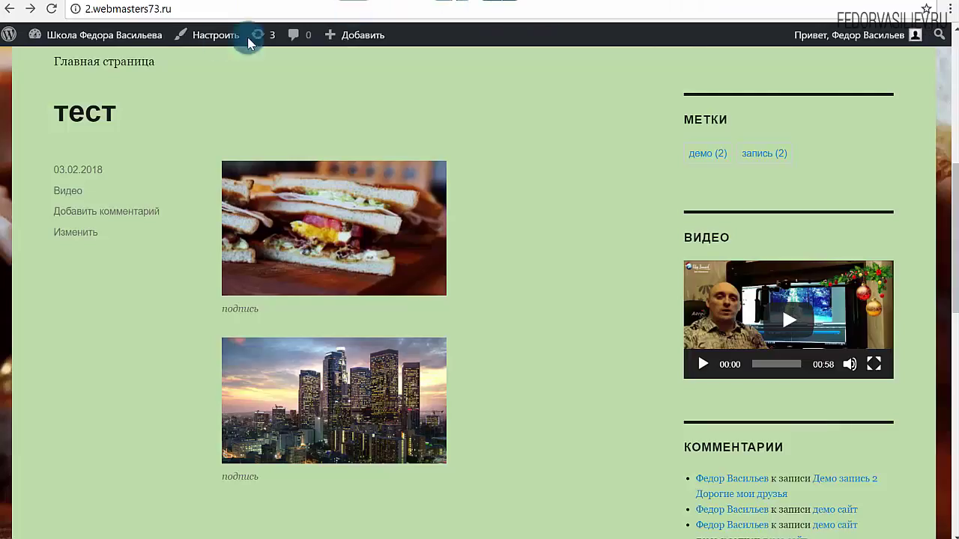
left_click(51, 9)
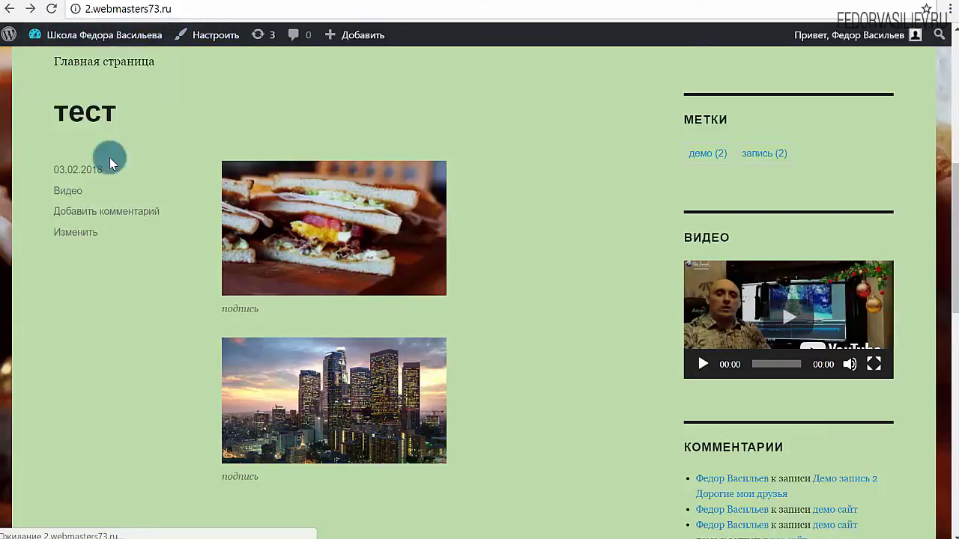
left_click(275, 241)
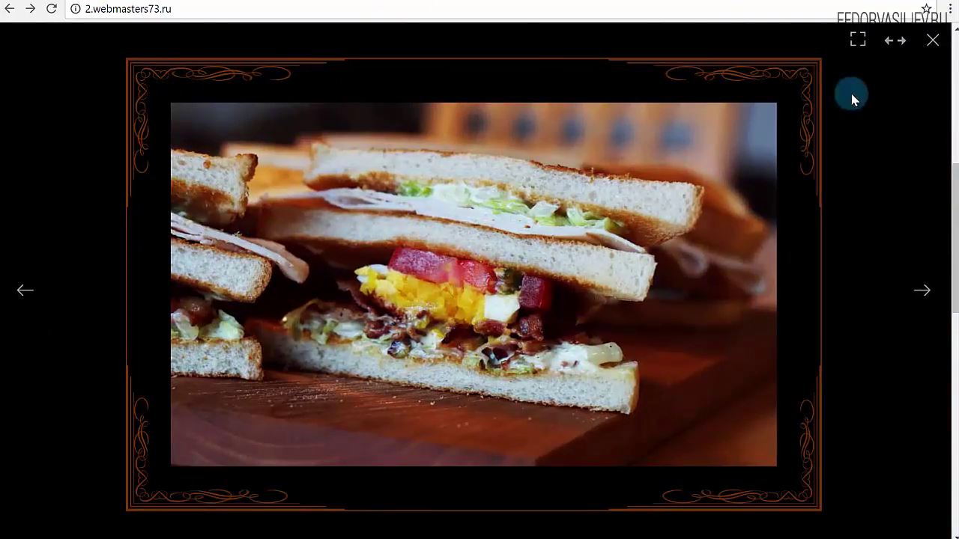
left_click(932, 47)
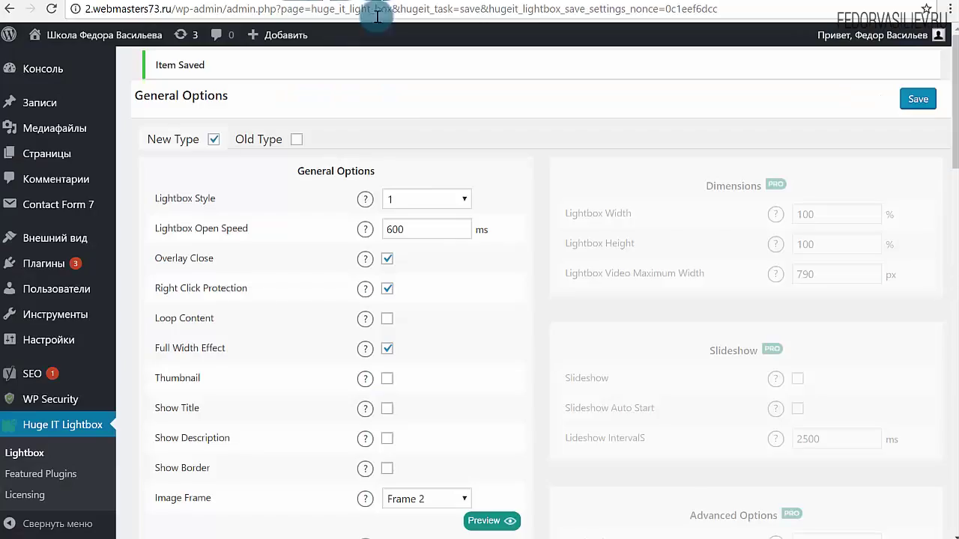
- Switch the effect to Runner, preview it, and test it on the sandwich and city photos
scroll(462, 240, "down", 2)
scroll(462, 239, "down", 2)
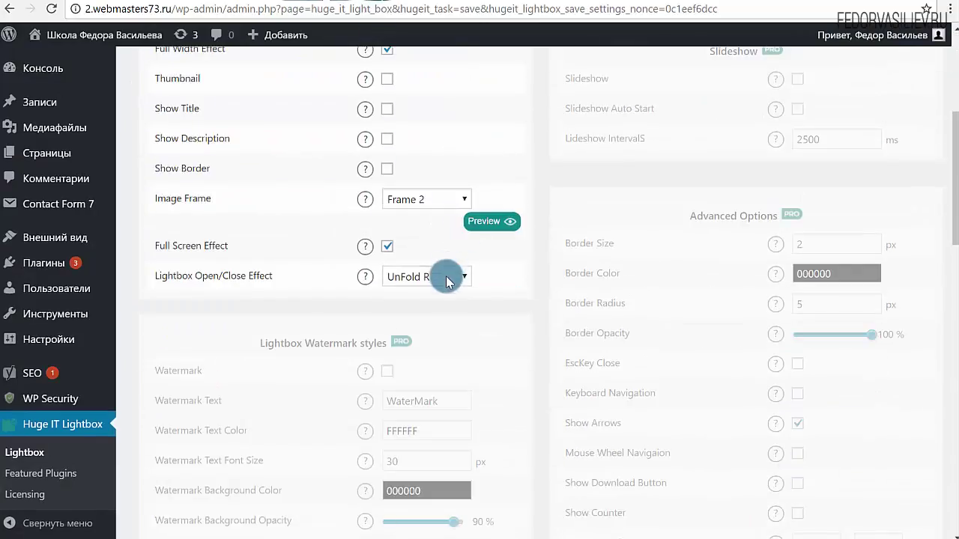
left_click(443, 277)
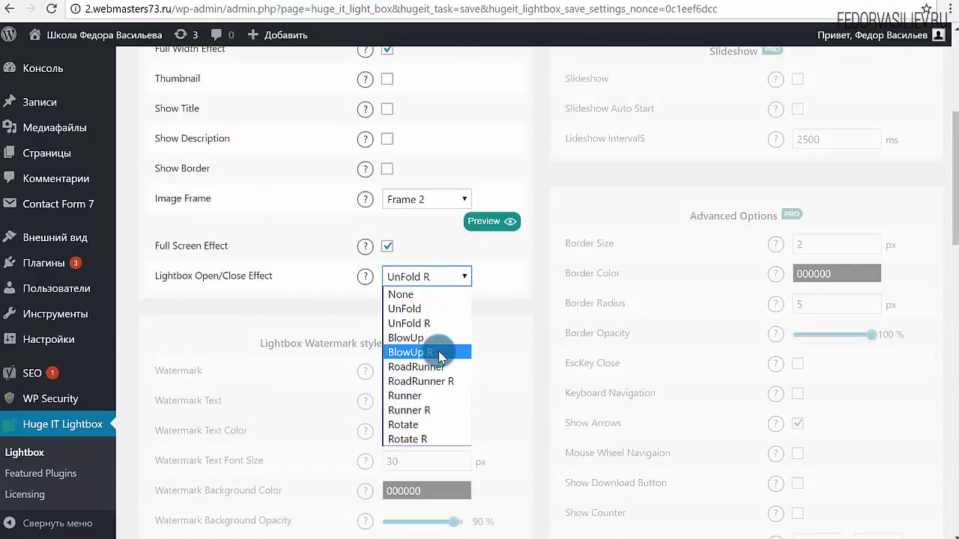
left_click(419, 397)
left_click(506, 219)
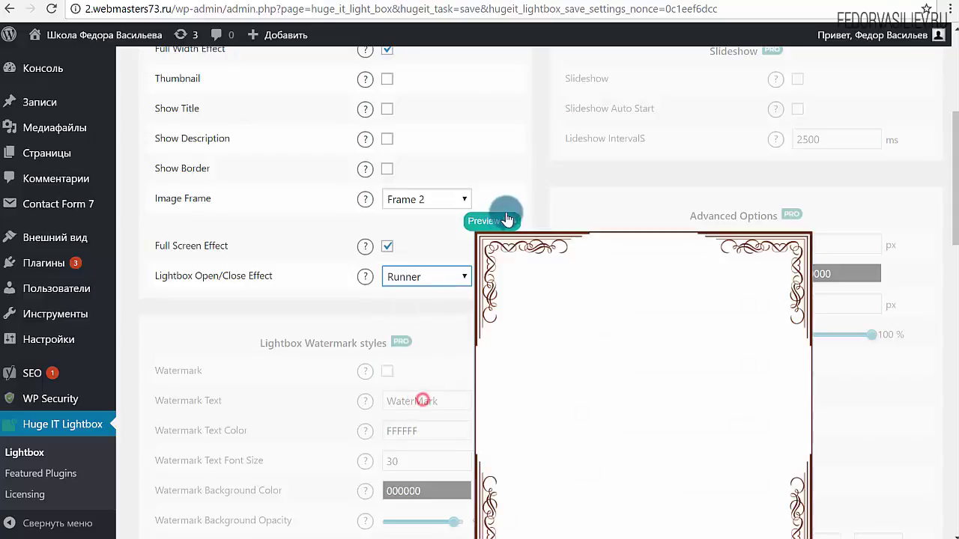
scroll(589, 198, "up", 4)
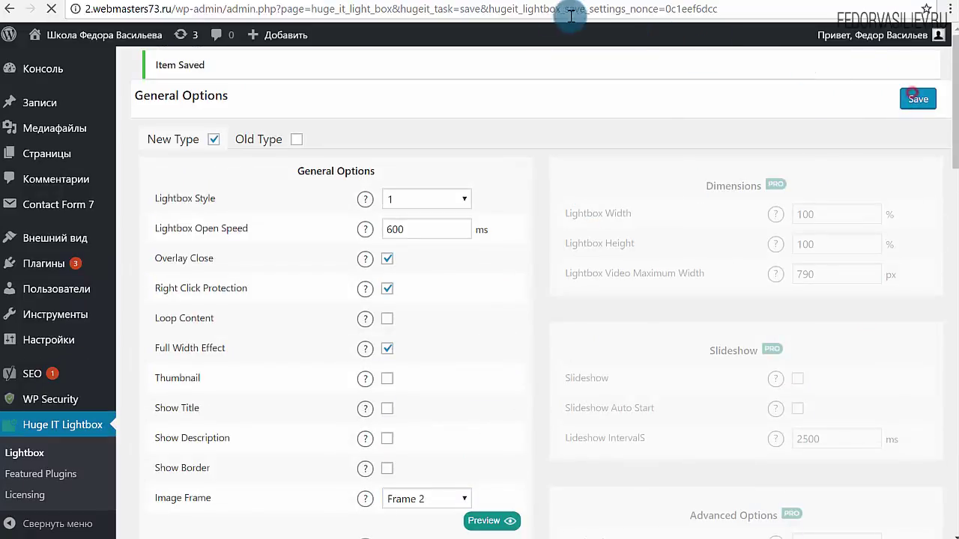
left_click(71, 21)
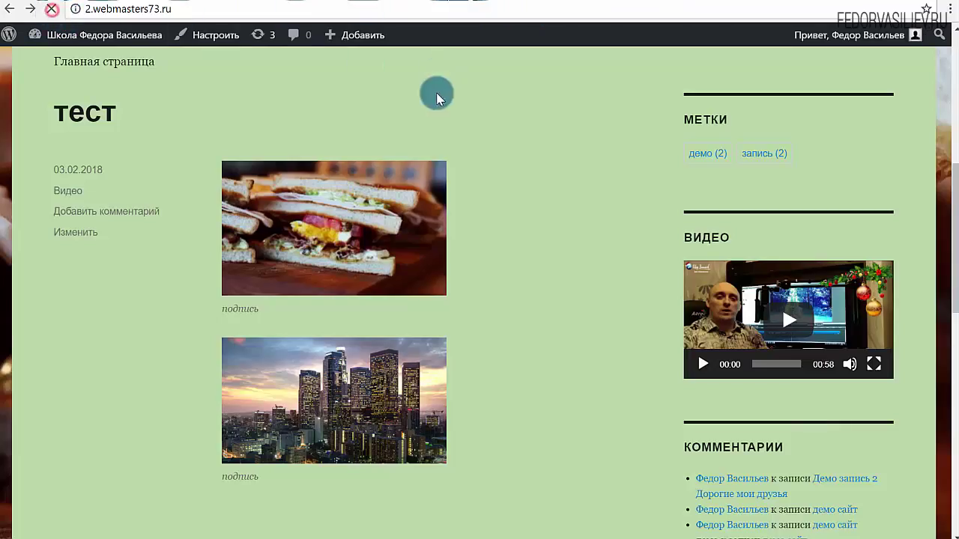
left_click(366, 215)
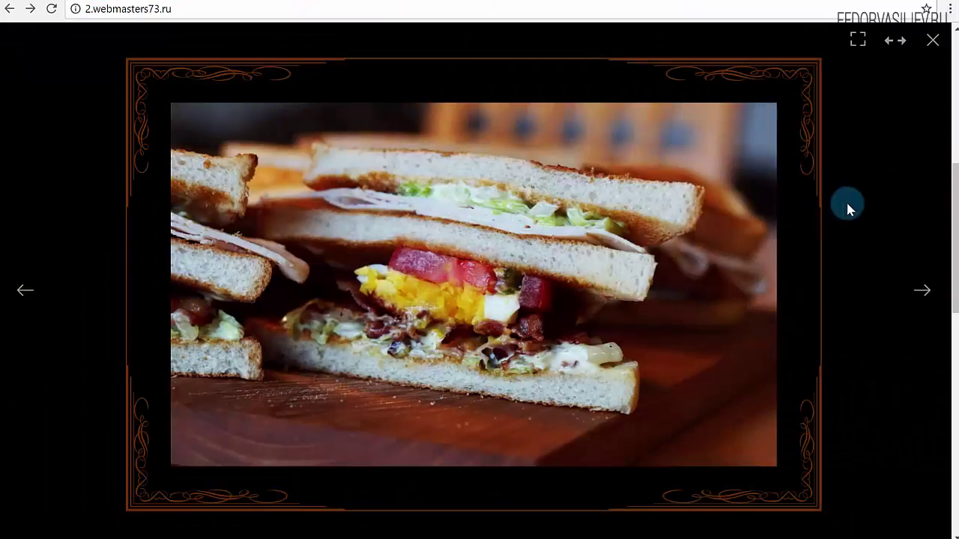
left_click(921, 292)
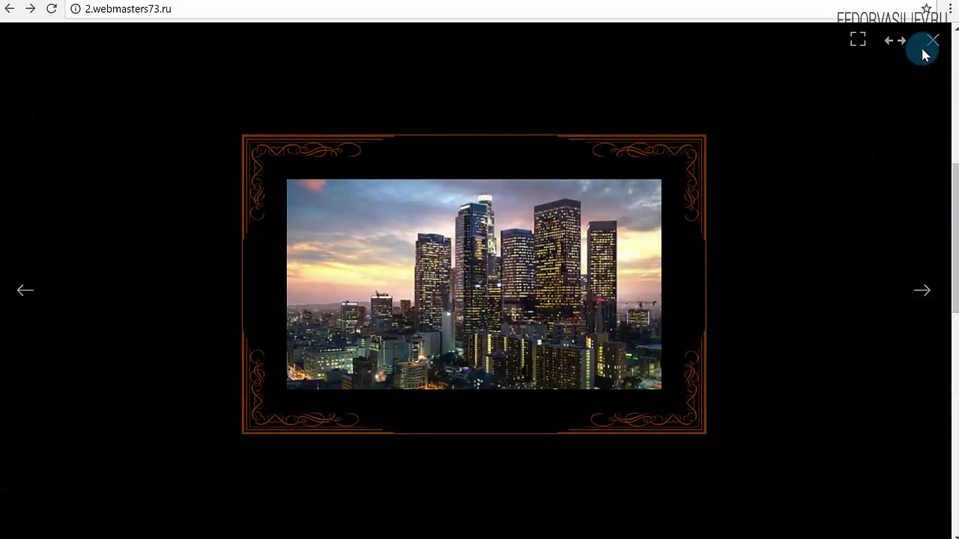
left_click(932, 41)
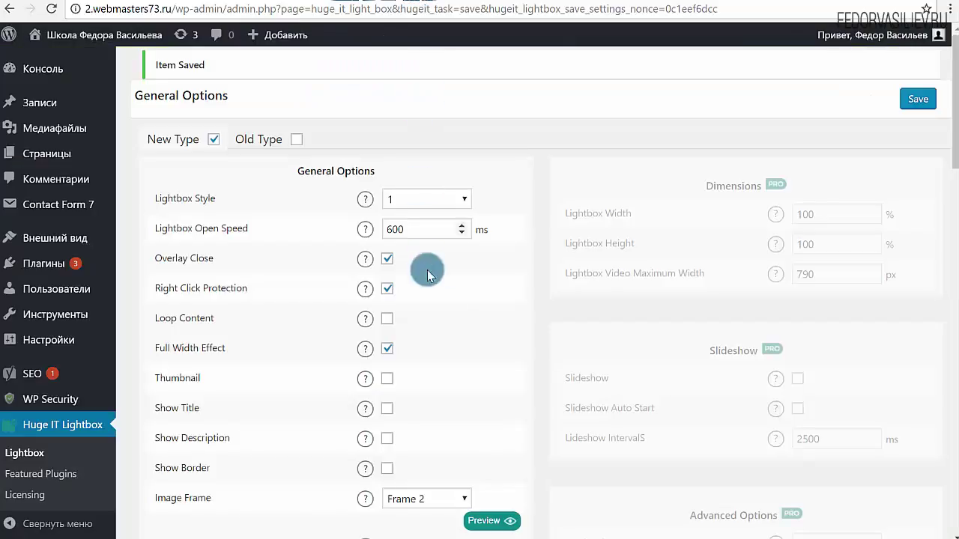
- Choose None as the open/close effect and view the sandwich and city images with it
scroll(427, 277, "down", 4)
left_click(448, 351)
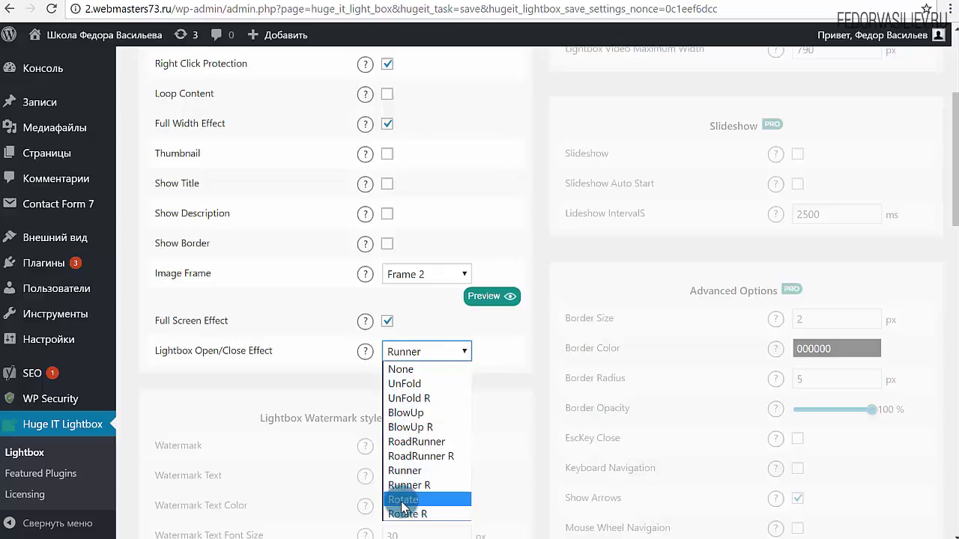
left_click(408, 369)
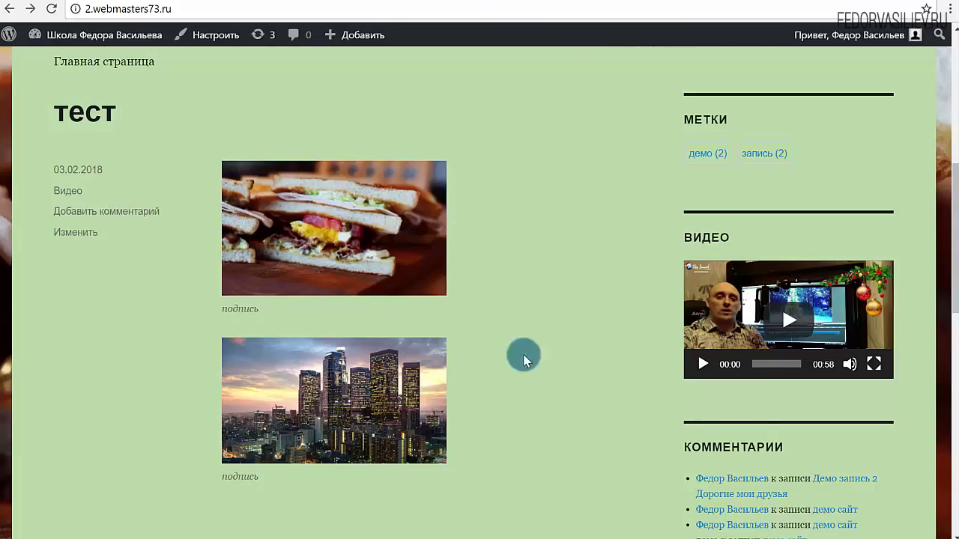
left_click(327, 238)
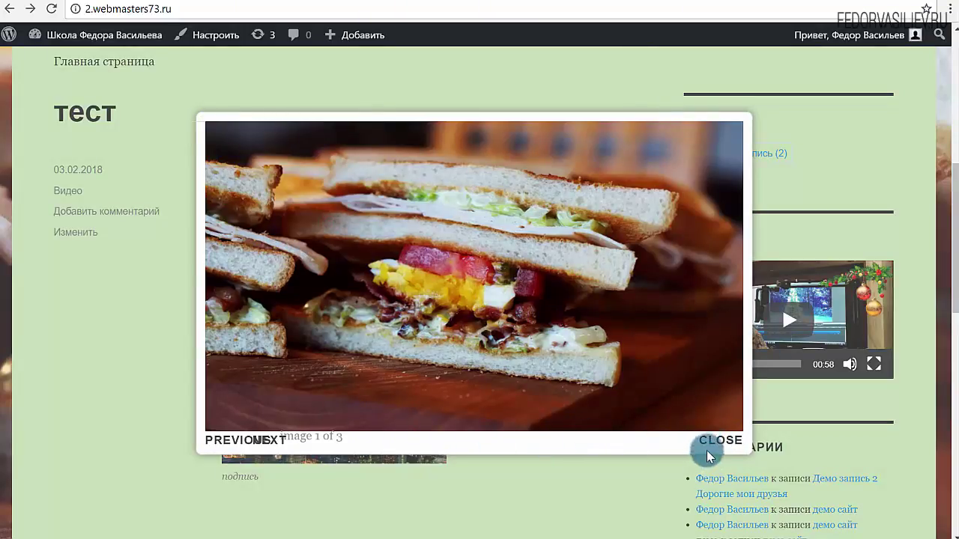
left_click(712, 442)
left_click(417, 437)
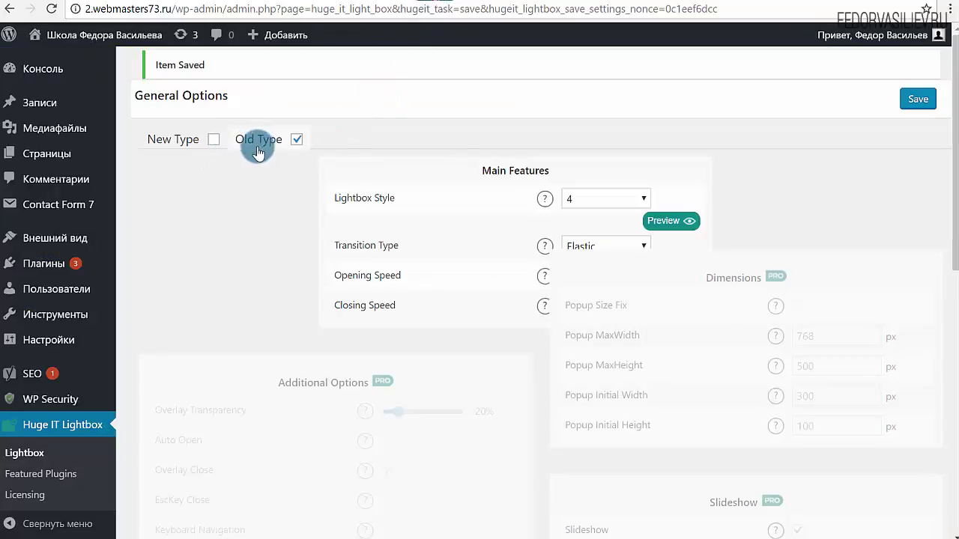
- Switch to Old Type options with Lightbox Style 5, keeping the Elastic transition
left_click(213, 140)
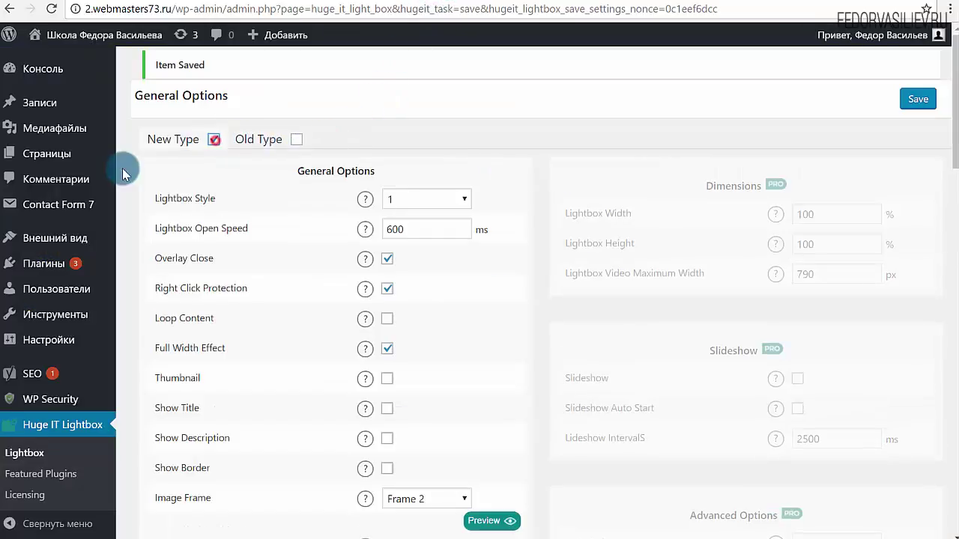
left_click(293, 141)
left_click(596, 197)
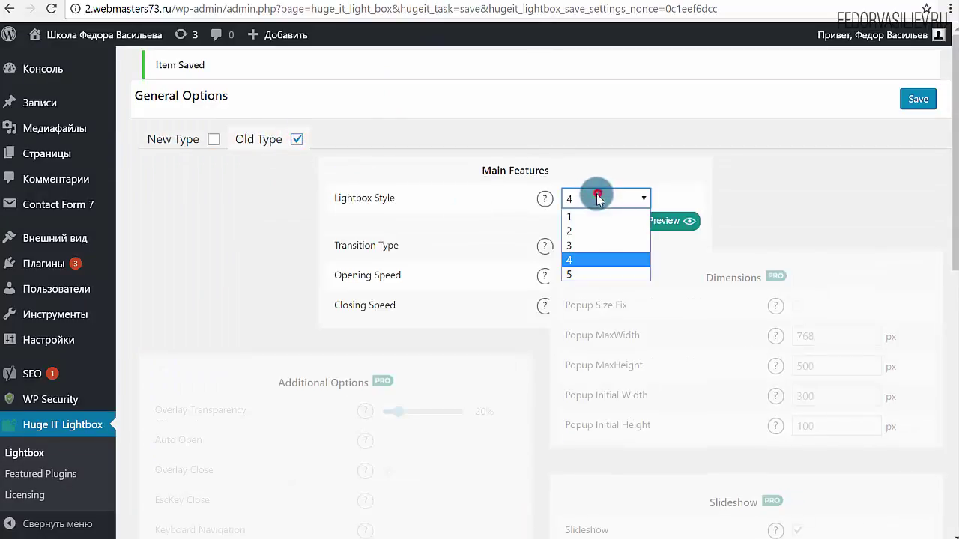
left_click(581, 274)
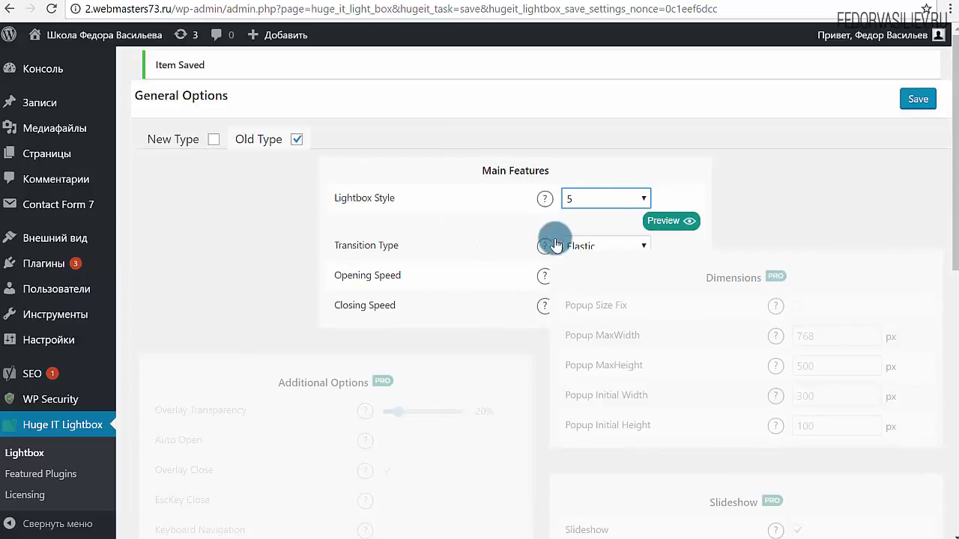
left_click(562, 246)
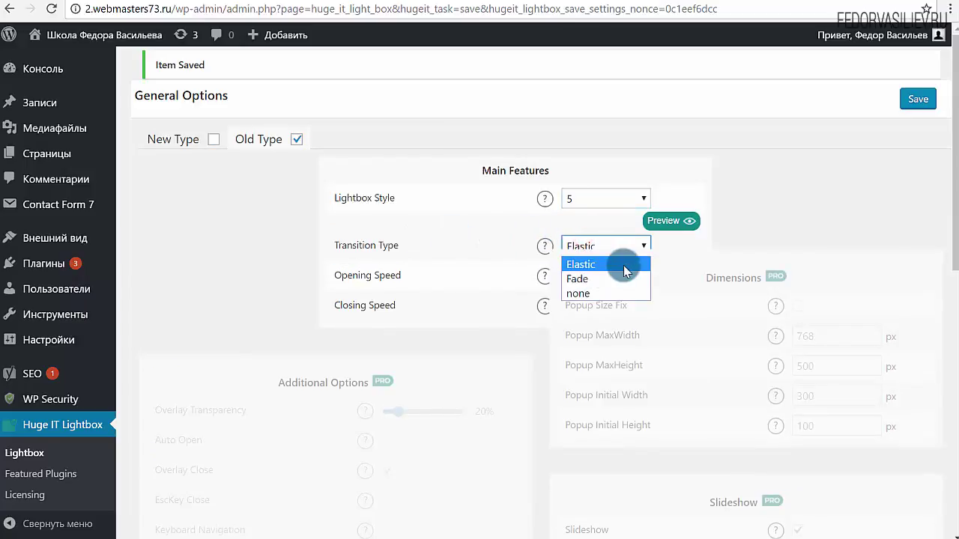
left_click(476, 290)
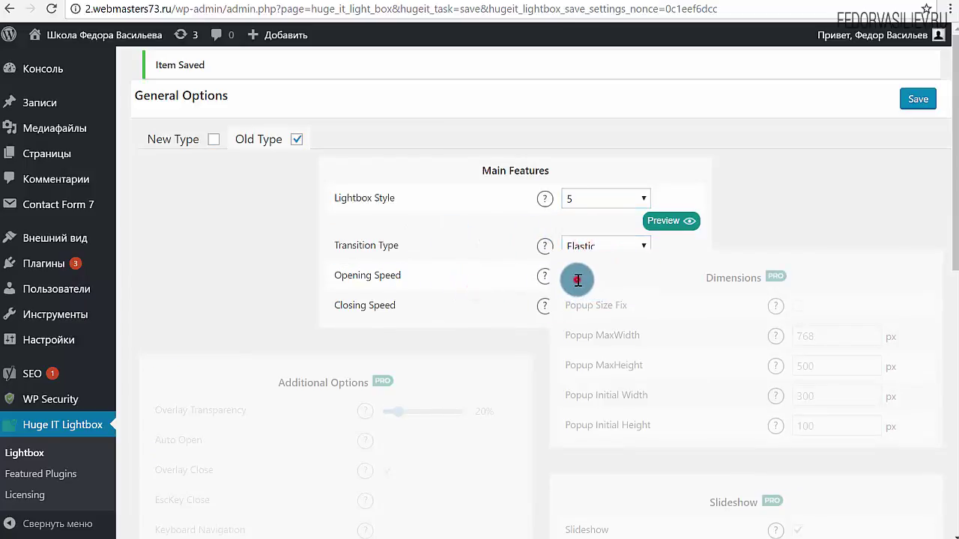
left_click(575, 277)
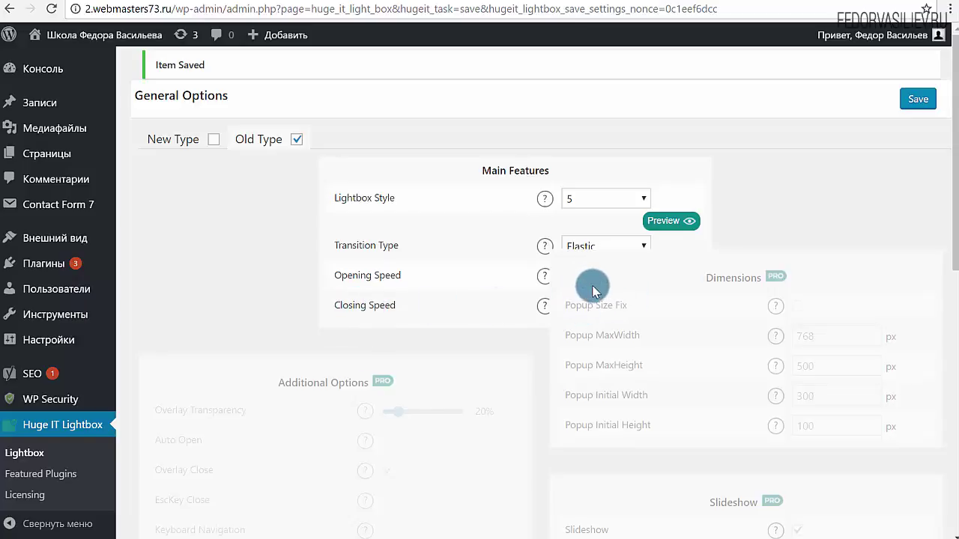
left_click(596, 247)
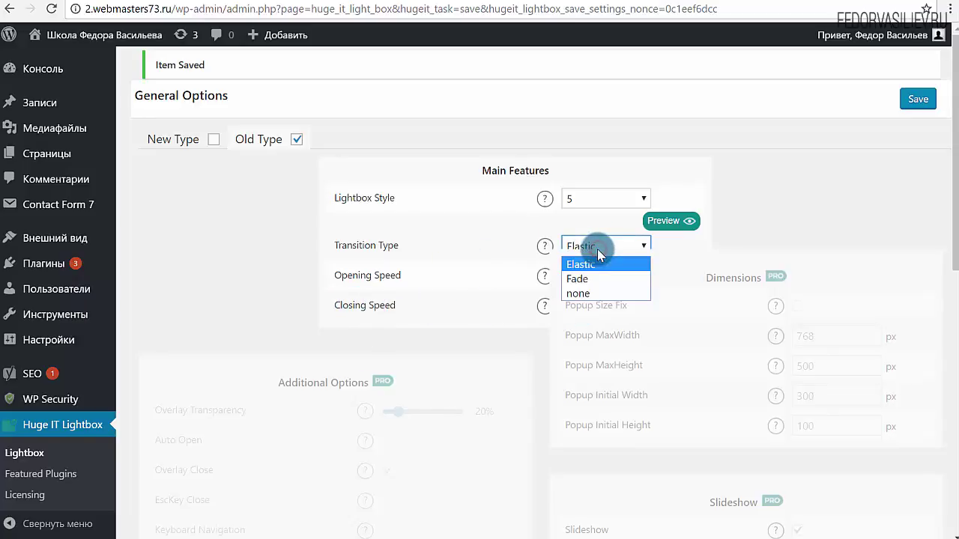
left_click(656, 223)
left_click(668, 222)
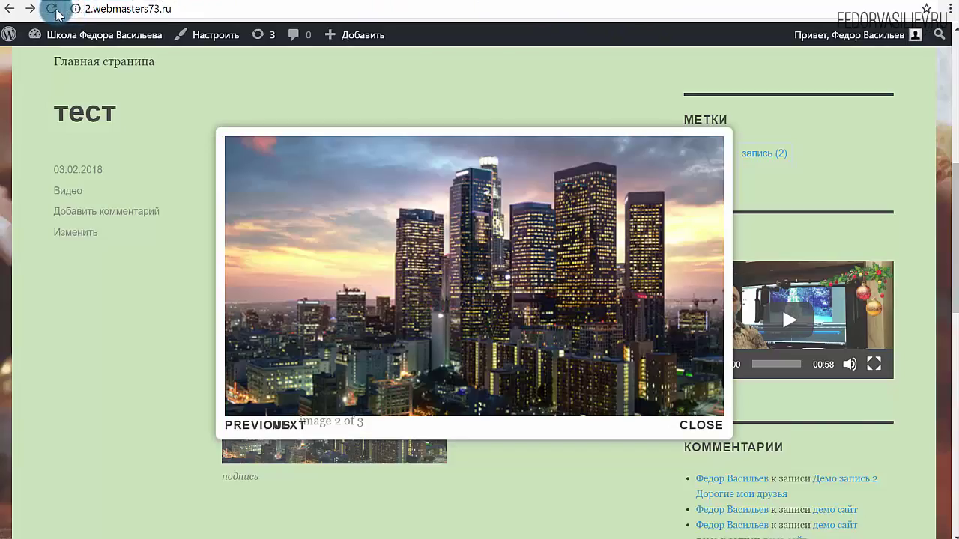
- Reload the тест post, browse the sandwich image through to the video (image 3 of 3), then close the lightbox
left_click(54, 10)
left_click(331, 206)
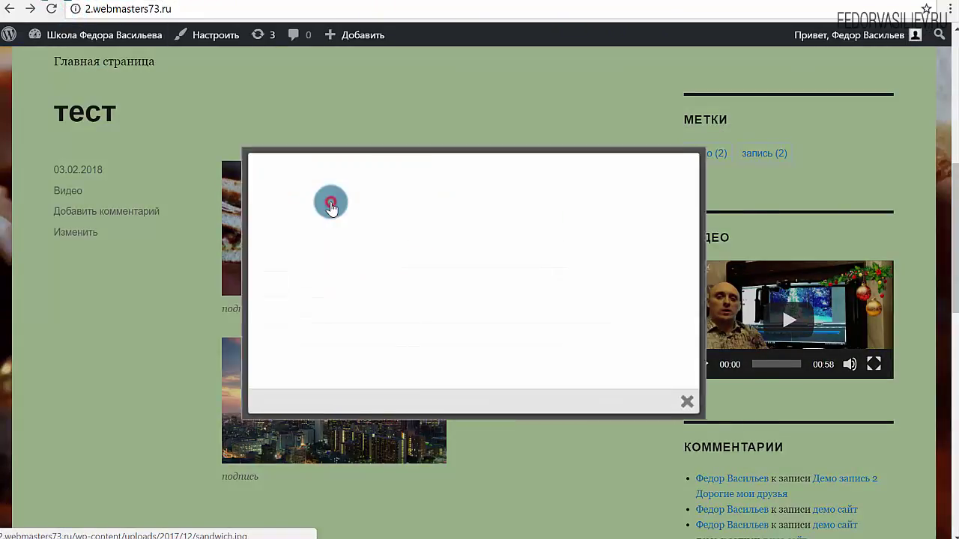
left_click(227, 447)
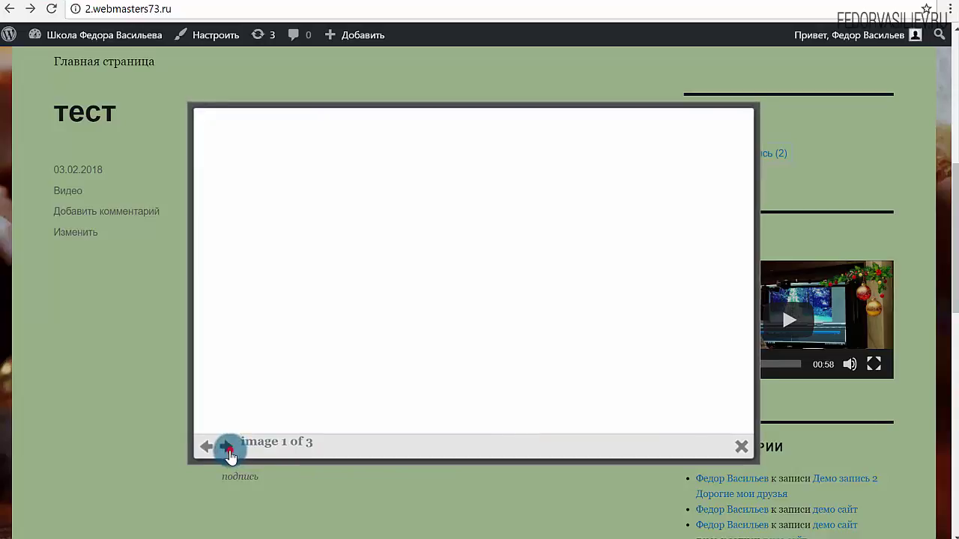
left_click(253, 428)
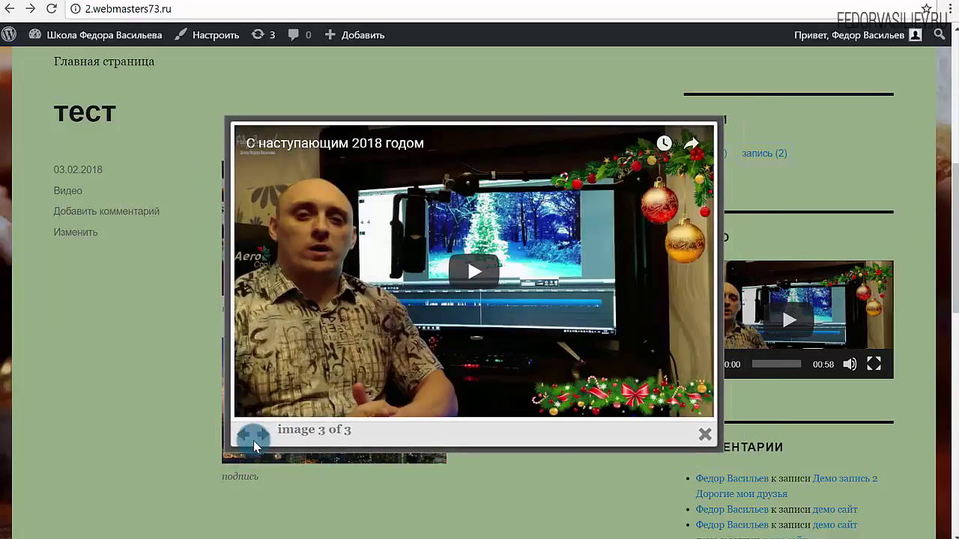
left_click(769, 196)
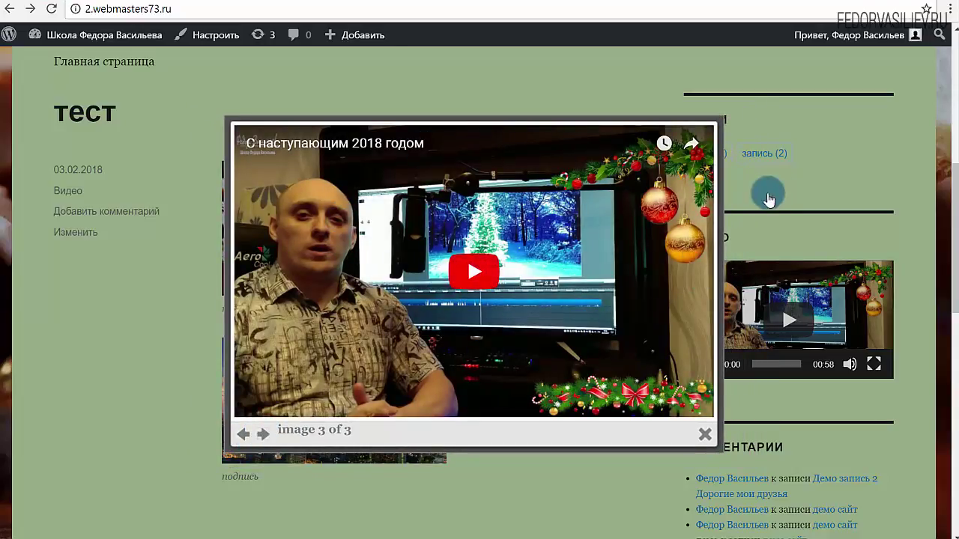
left_click(701, 439)
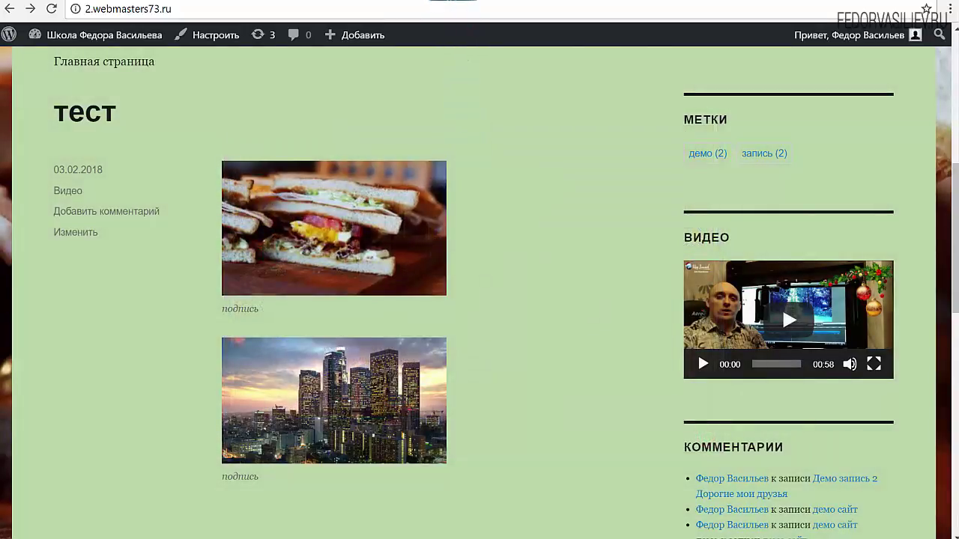
left_click(434, 5)
- Switch the Huge IT Lightbox settings back to the New Type options
left_click(223, 149)
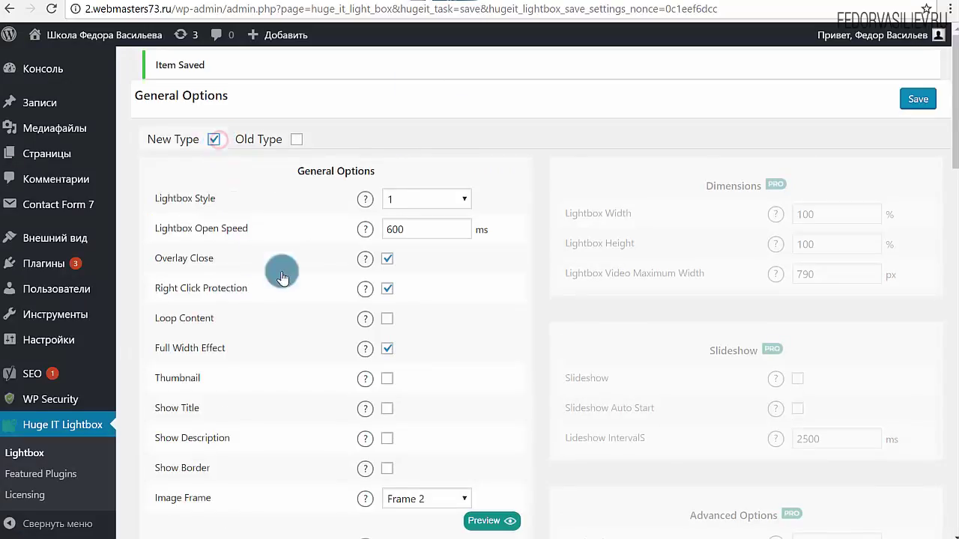
scroll(281, 271, "down", 2)
scroll(388, 355, "up", 2)
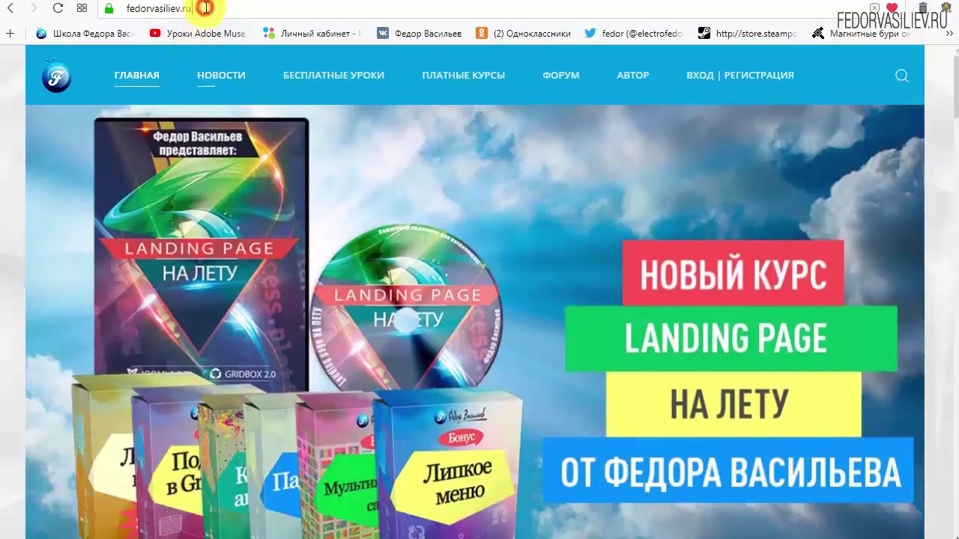
- On fedorvasiliev.ru, go through ВХОД | РЕГИСТРАЦИЯ to the 'ЕЩЁ НЕТ УЧЁТНОЙ ЗАПИСИ?' registration form
left_click(210, 6)
left_click(188, 15)
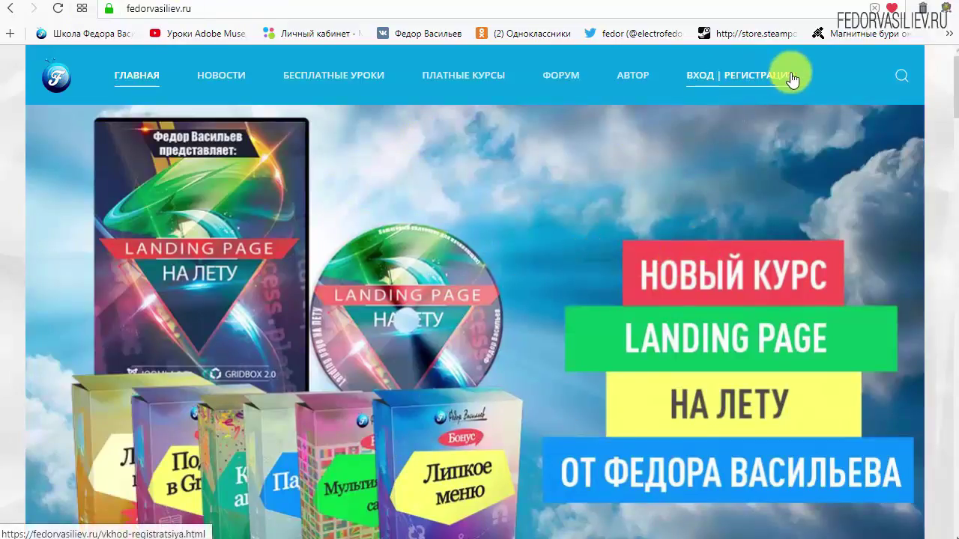
left_click(704, 75)
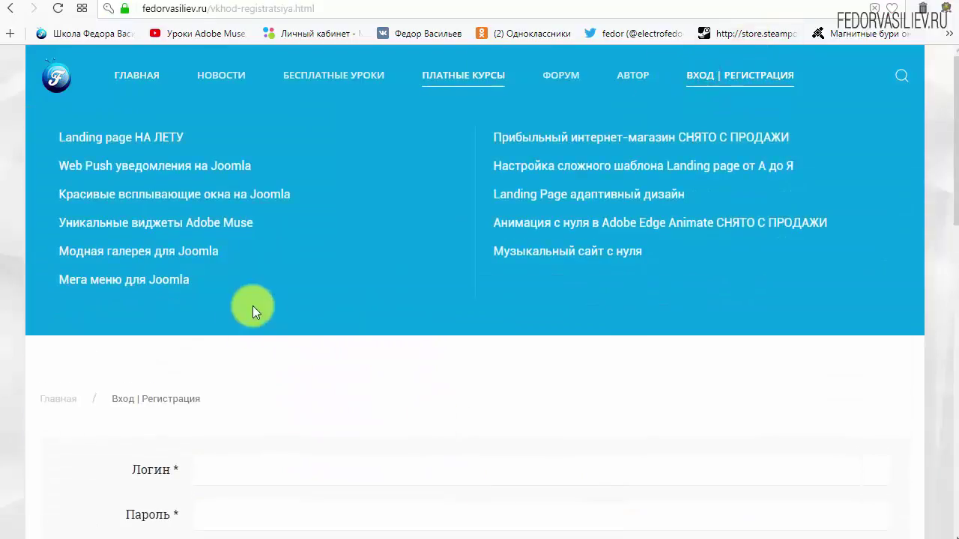
scroll(278, 285, "down", 4)
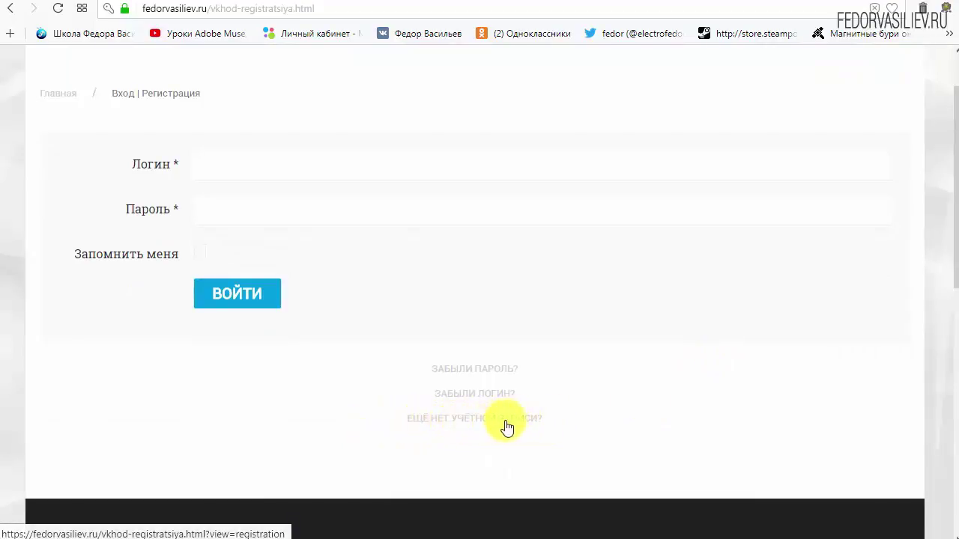
left_click(447, 418)
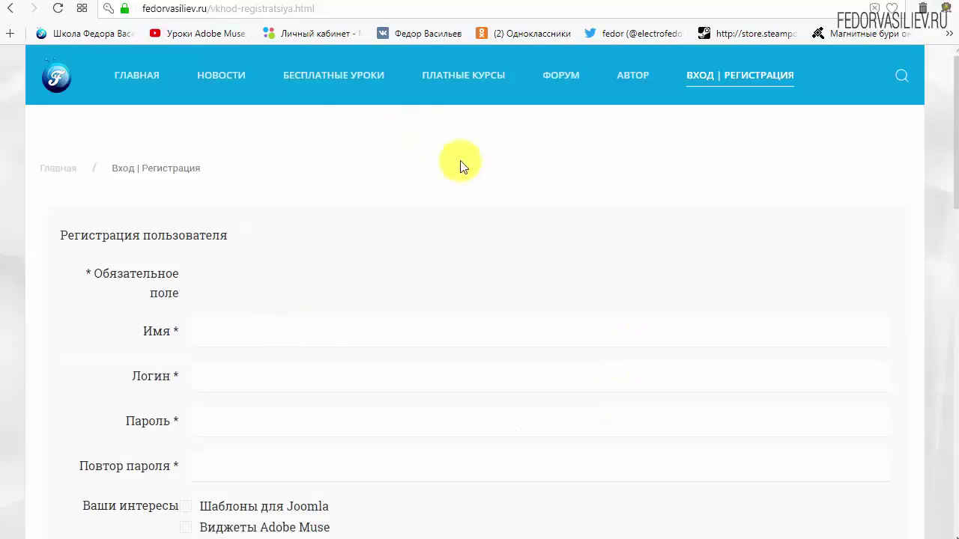
- Fill in the account name, login, password and matching password confirmation
scroll(479, 203, "down", 3)
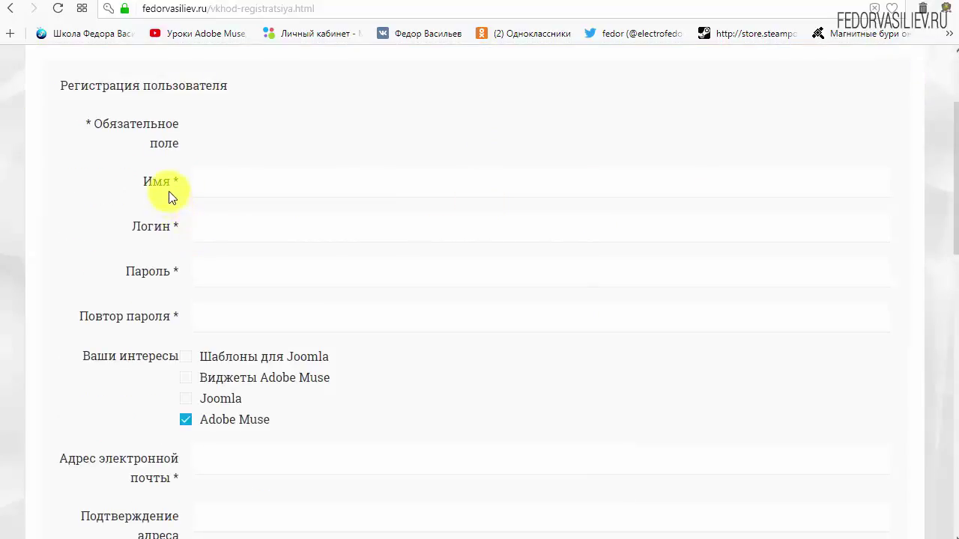
left_click(257, 185)
type("wp")
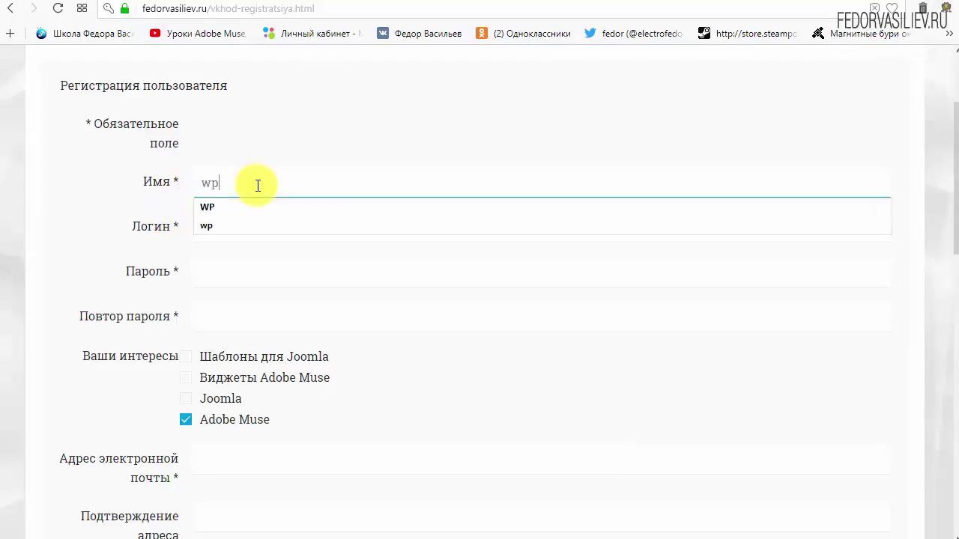
left_click(275, 233)
type("wp")
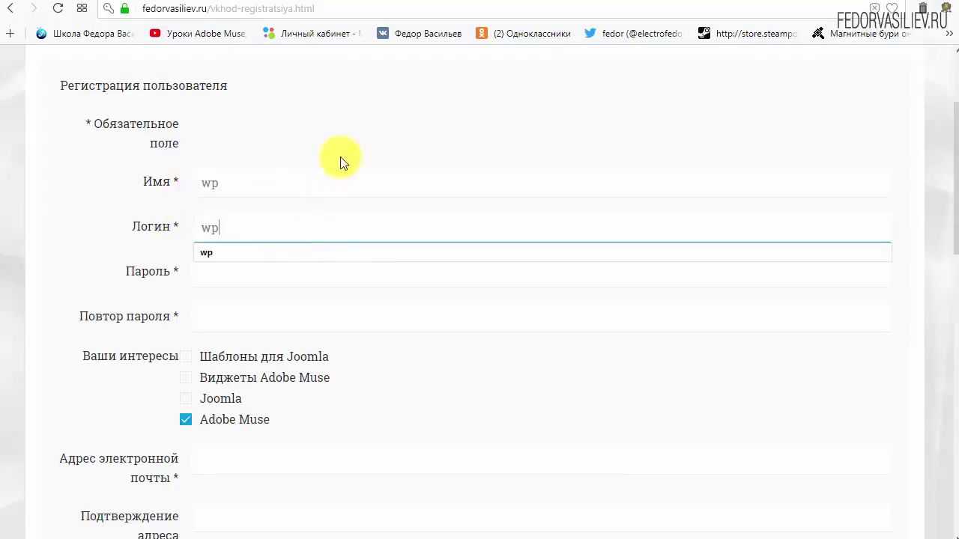
left_click(358, 121)
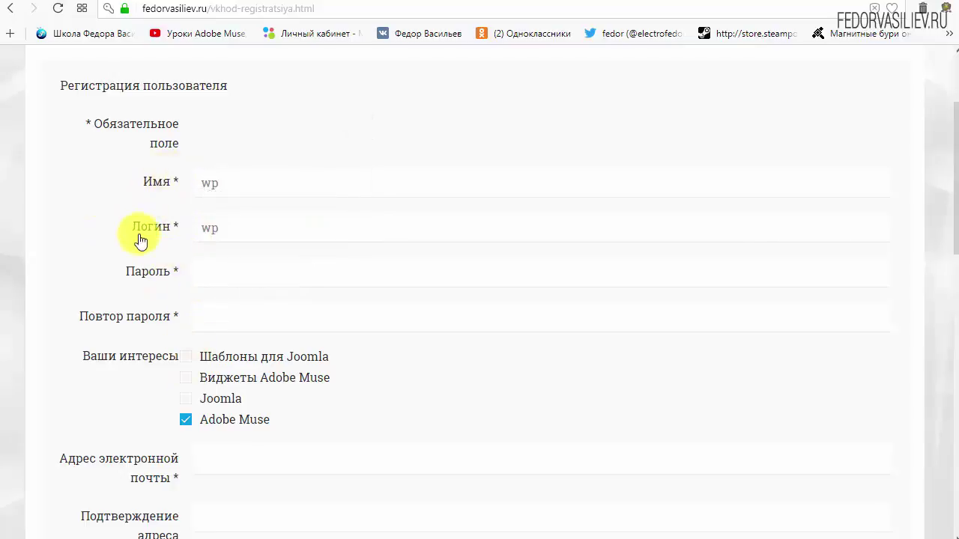
left_click(231, 270)
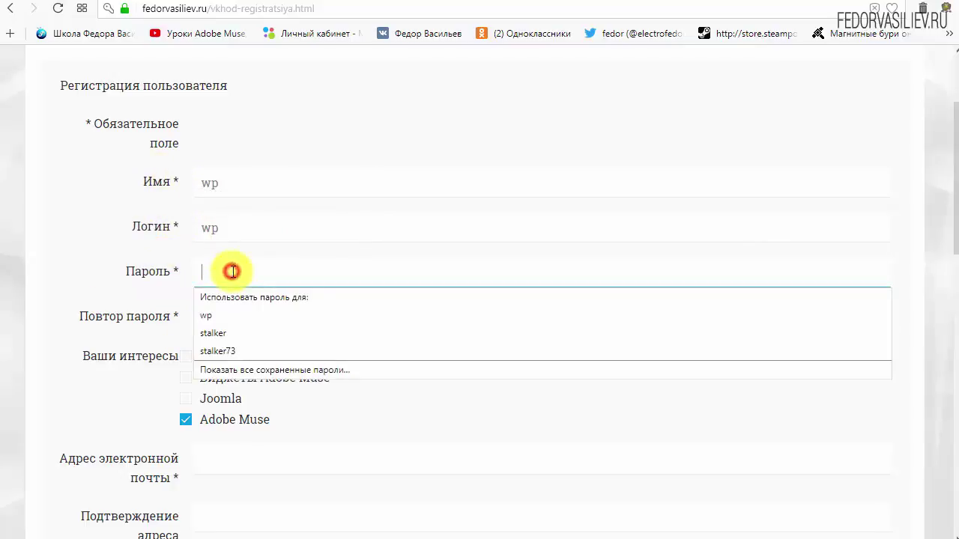
type("123456")
left_click(242, 320)
type("123456")
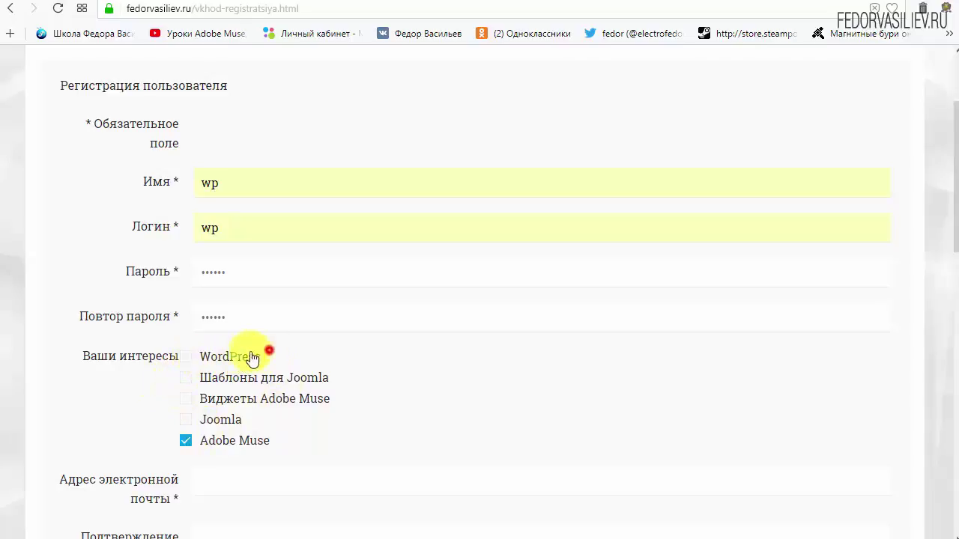
- Tick WordPress and untick Adobe Muse under the interests checkboxes
left_click_drag(200, 358, 222, 360)
left_click(185, 357)
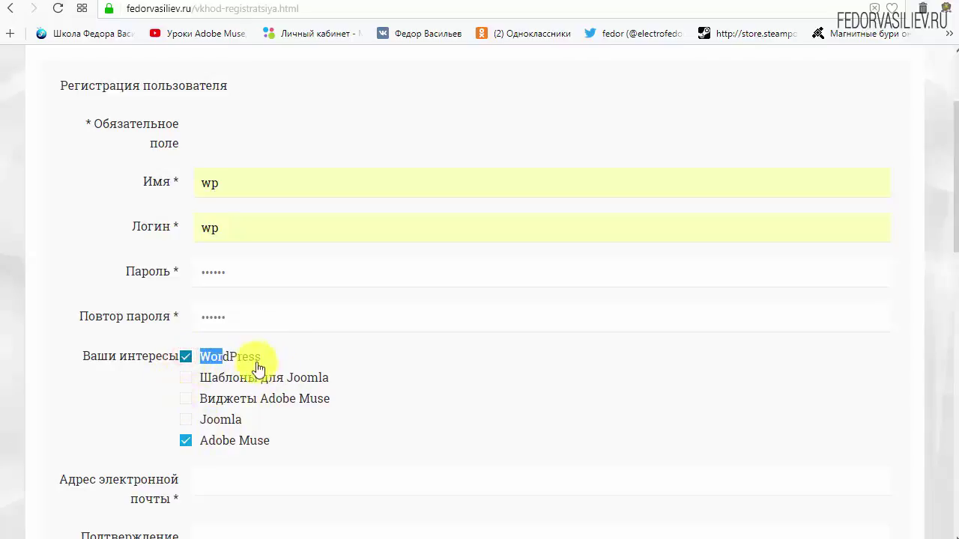
left_click(283, 357)
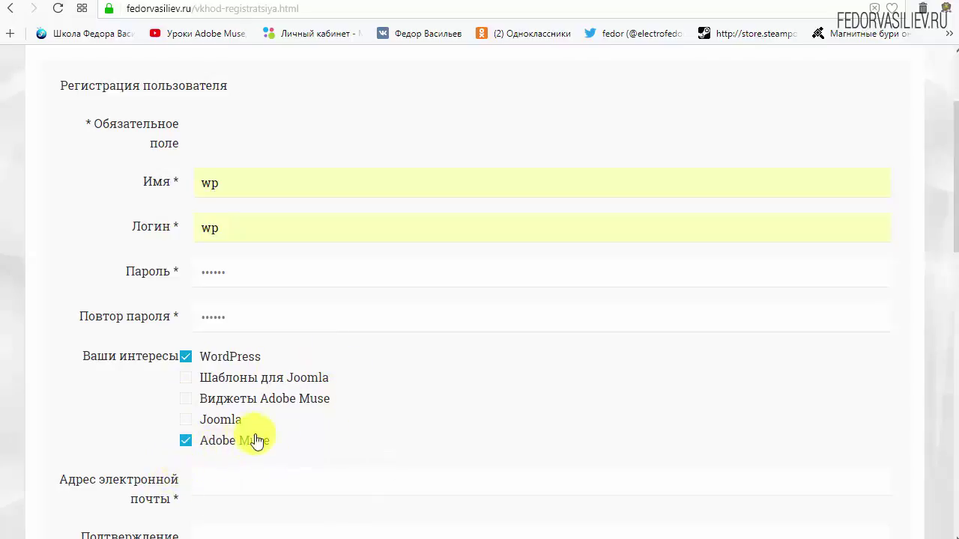
left_click(185, 446)
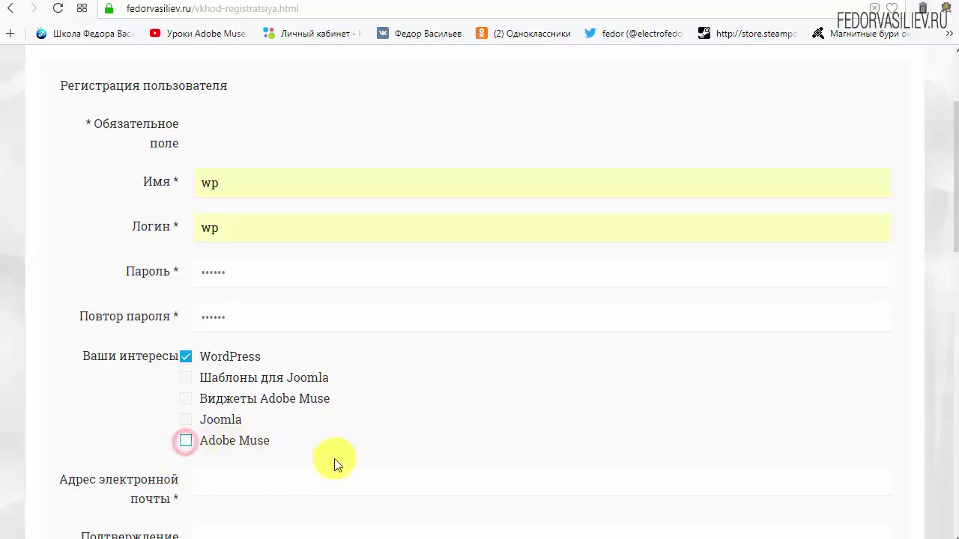
scroll(438, 389, "down", 4)
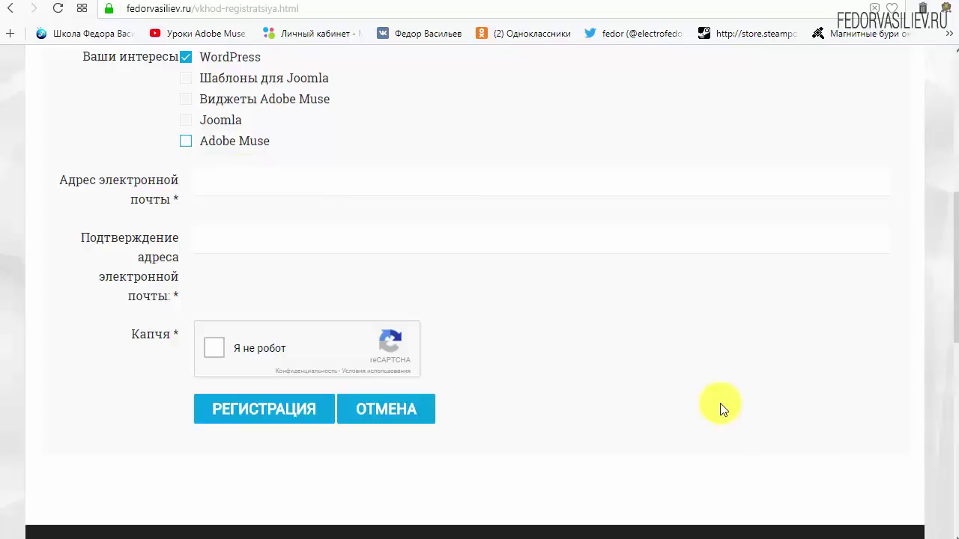
- Paste the e-mail address into both e-mail fields, tick 'Я не робот', and submit the registration
right_click(246, 183)
left_click(302, 268)
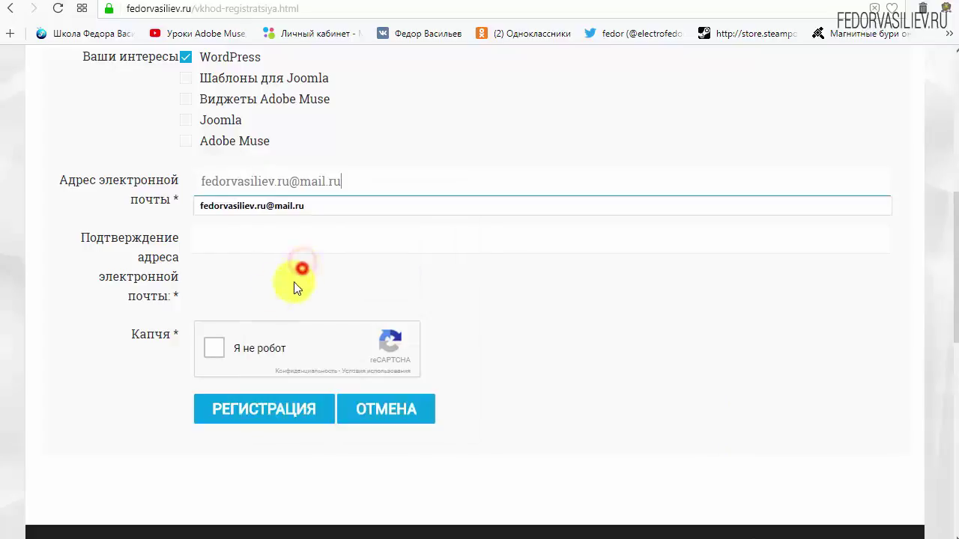
right_click(325, 235)
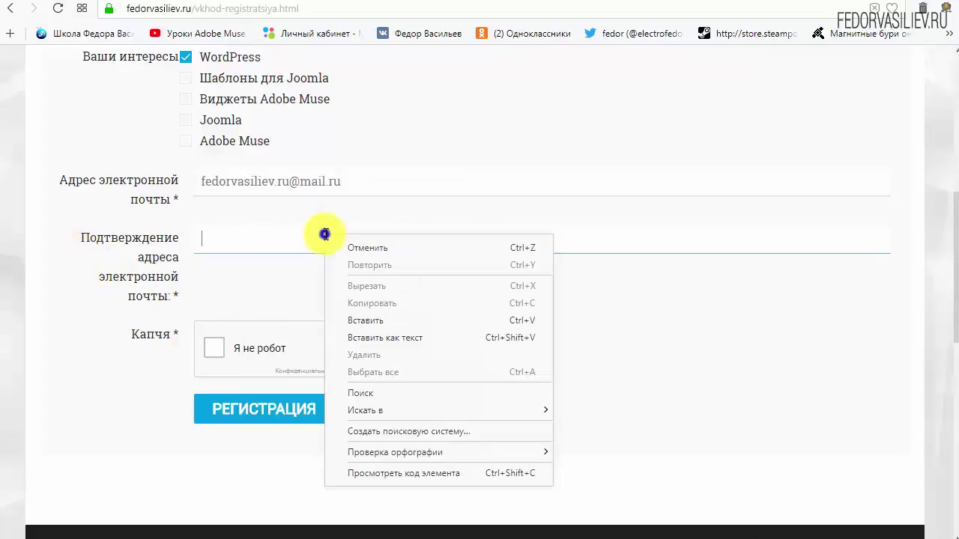
left_click(362, 320)
left_click(664, 320)
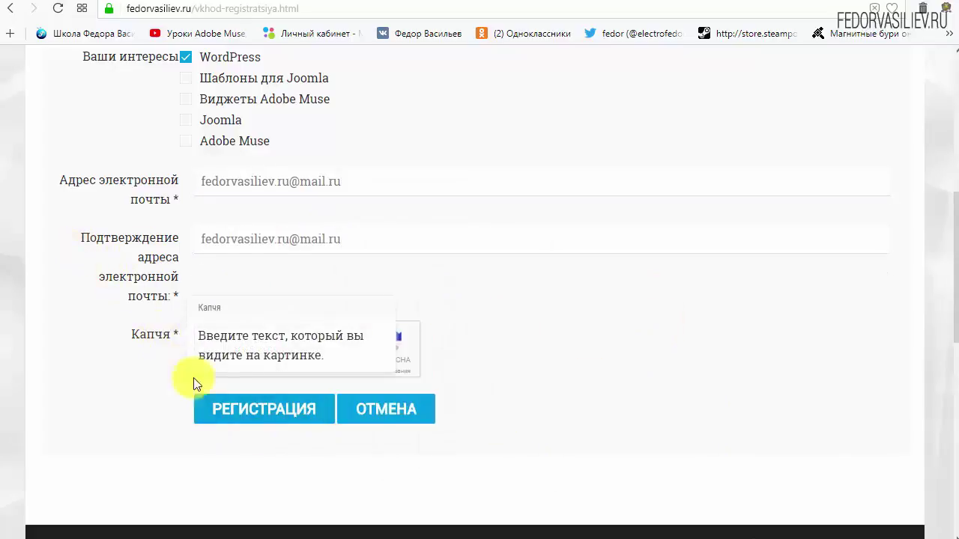
left_click(214, 351)
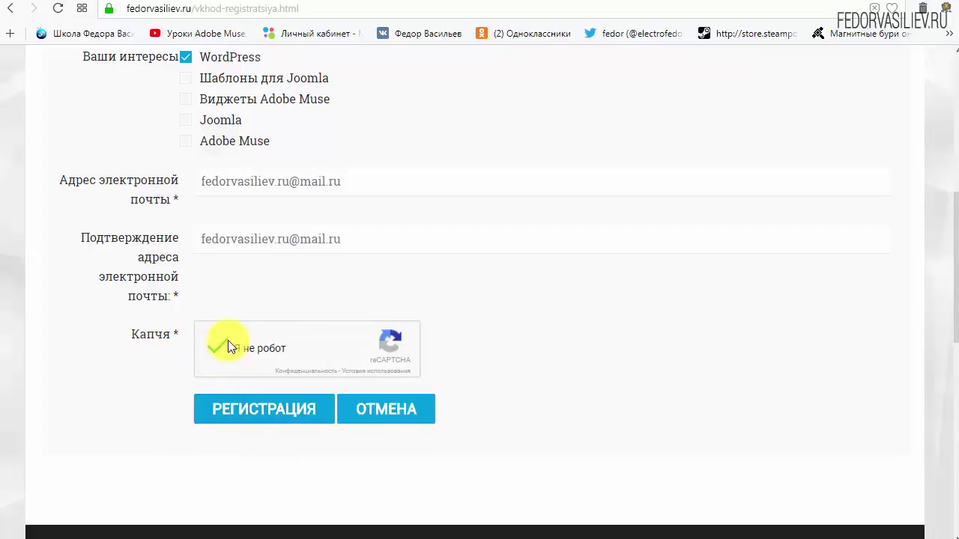
left_click(247, 410)
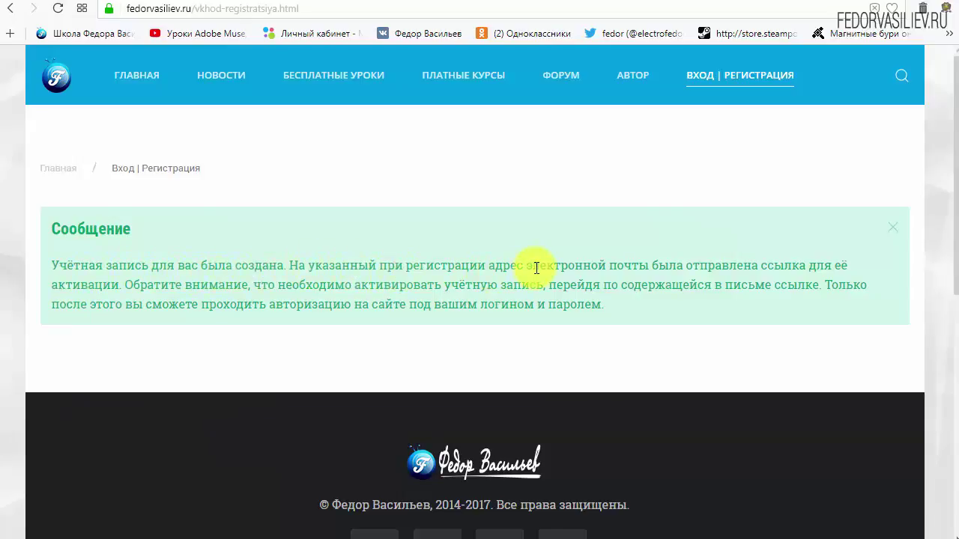
- Leave the account-created message and switch to the Mail.ru inbox
left_click_drag(534, 267, 644, 264)
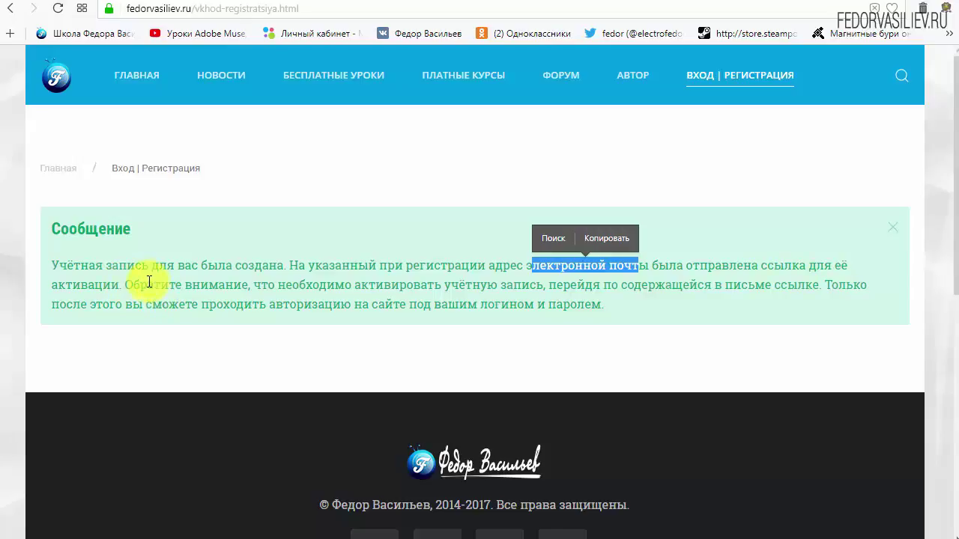
left_click(84, 1)
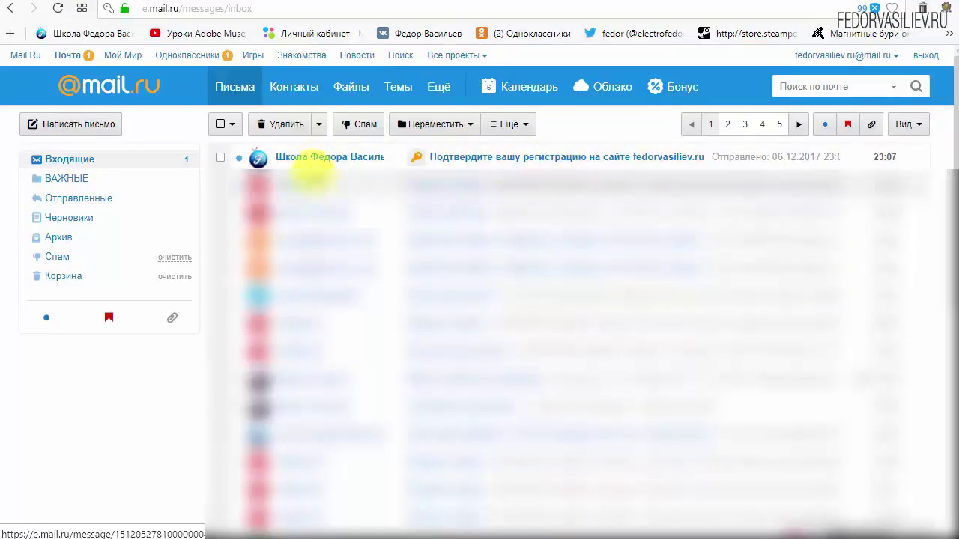
- Open the 'Подтвердите вашу регистрацию' e-mail and scroll to its account parameters
left_click(310, 158)
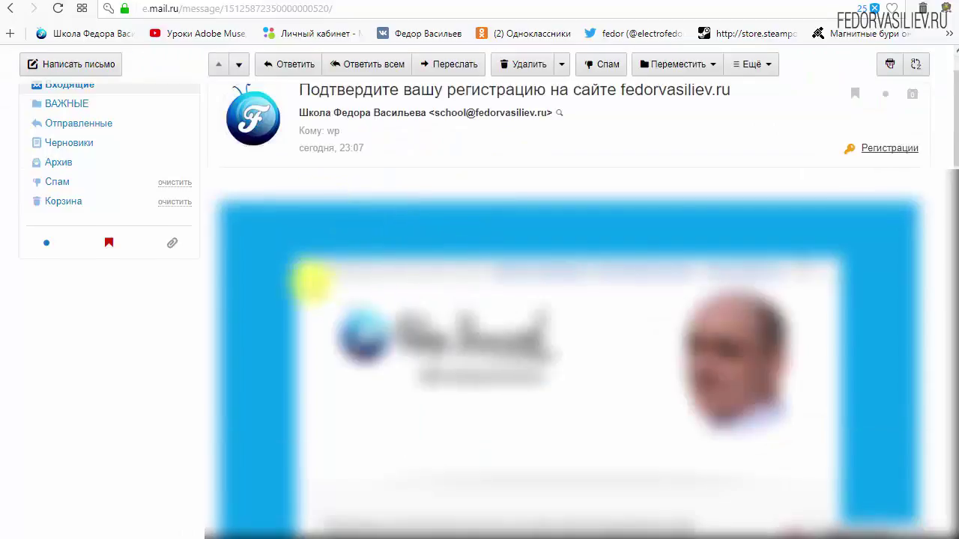
scroll(314, 282, "down", 4)
scroll(504, 250, "down", 1)
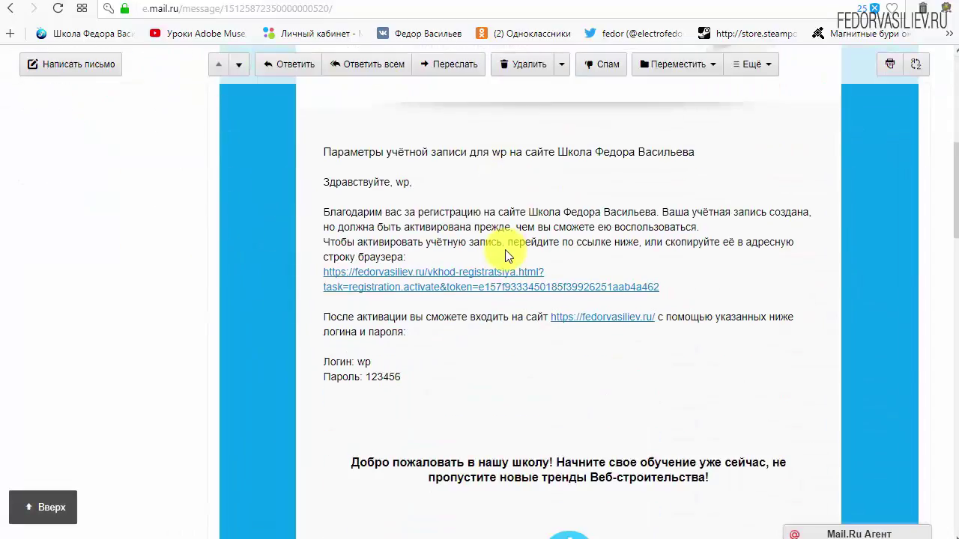
left_click_drag(407, 378, 341, 365)
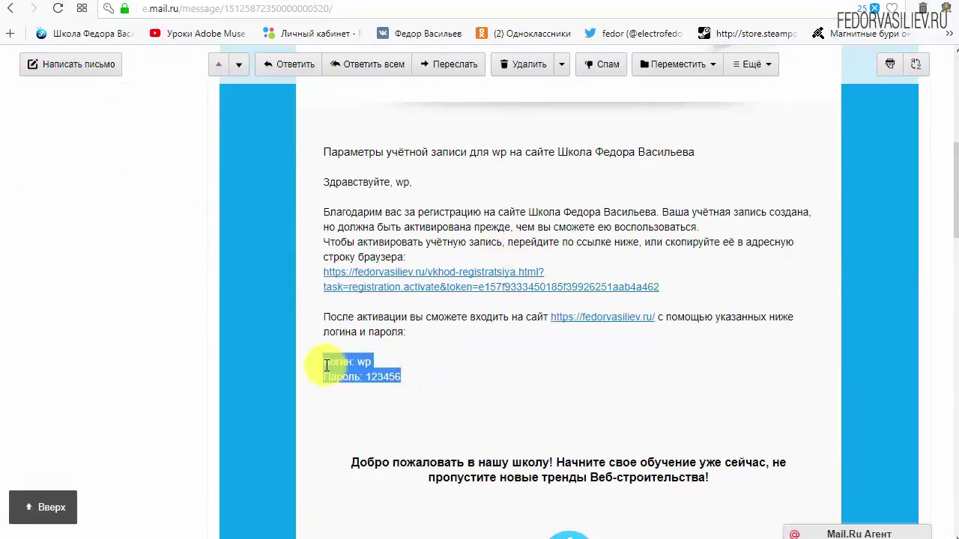
left_click(491, 368)
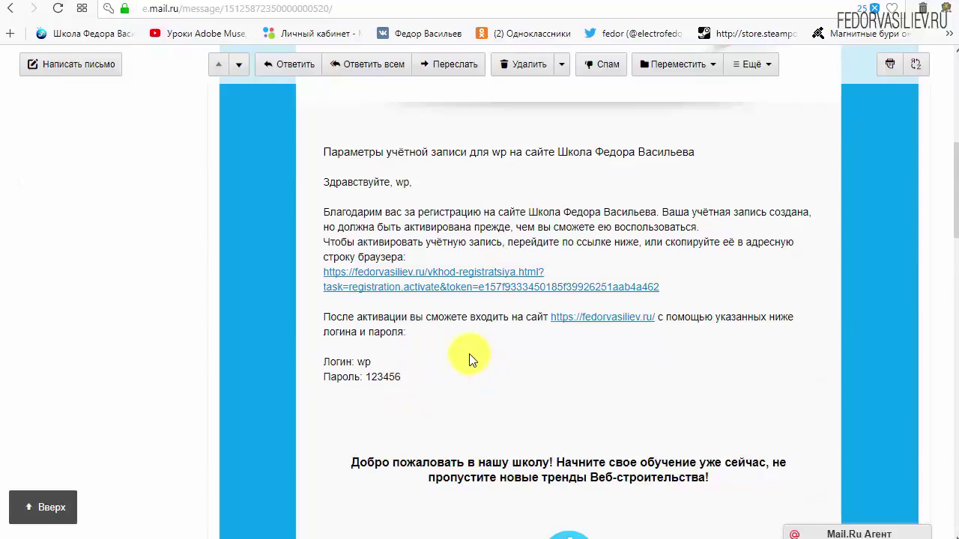
- Follow the e-mail's activation link to activate the fedorvasiliev.ru account
scroll(469, 357, "down", 6)
scroll(584, 268, "down", 3)
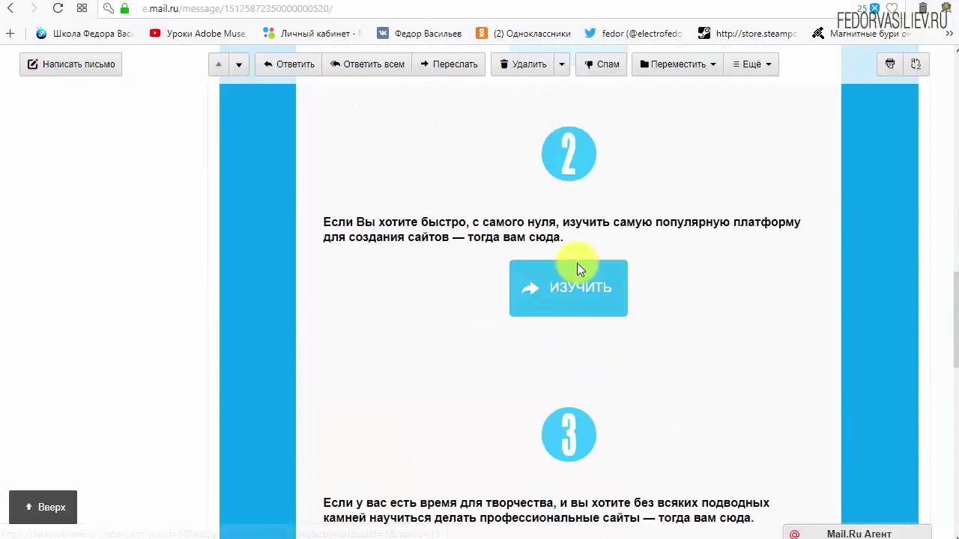
scroll(502, 337, "up", 8)
scroll(416, 376, "up", 2)
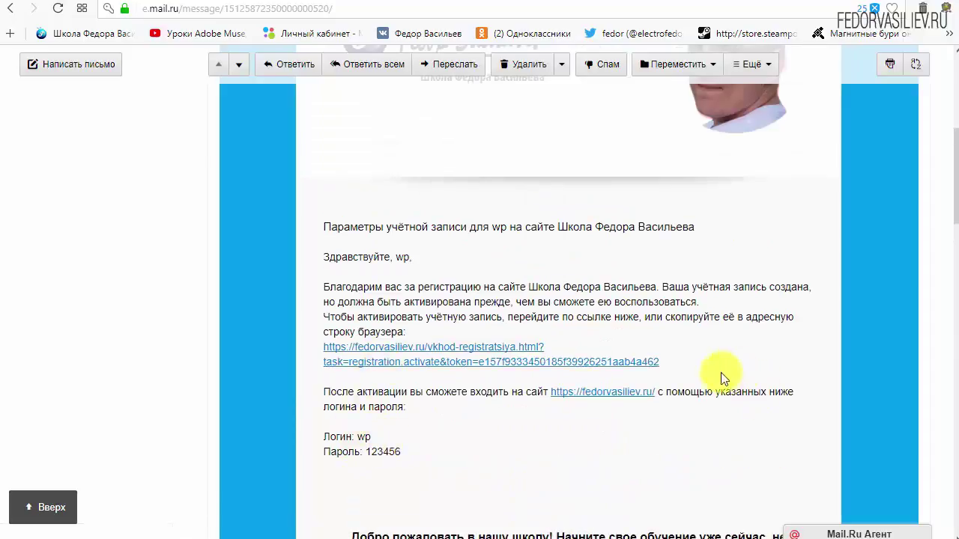
left_click_drag(667, 362, 418, 346)
left_click(615, 344)
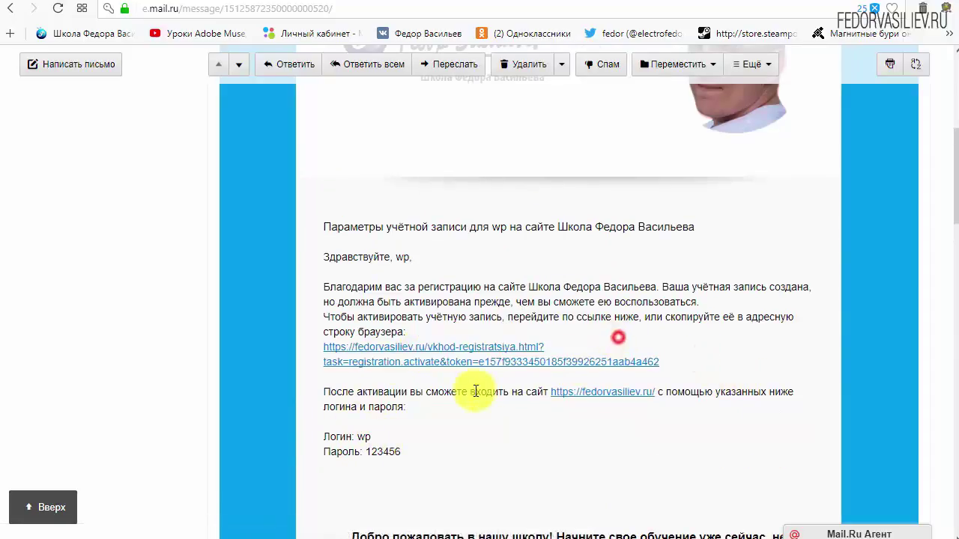
left_click(477, 346)
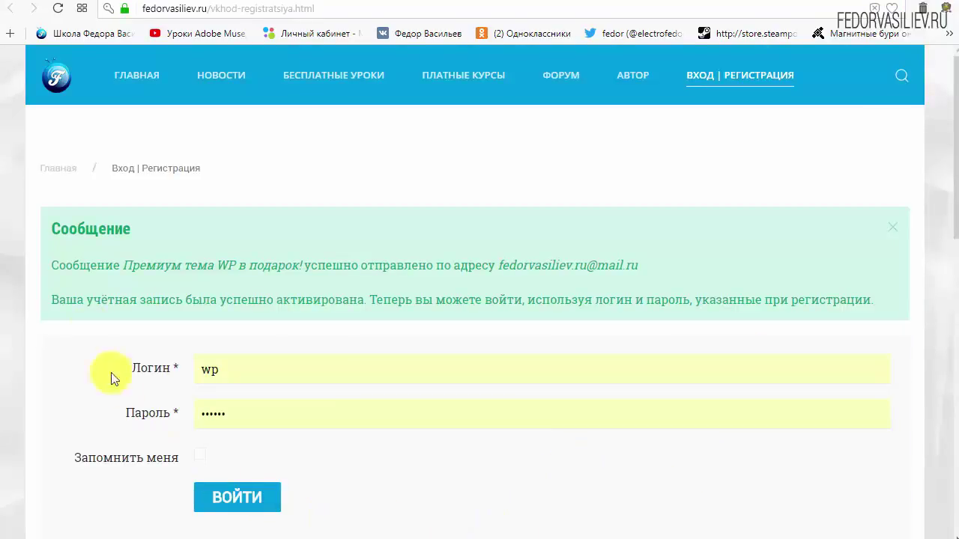
left_click_drag(52, 242, 178, 226)
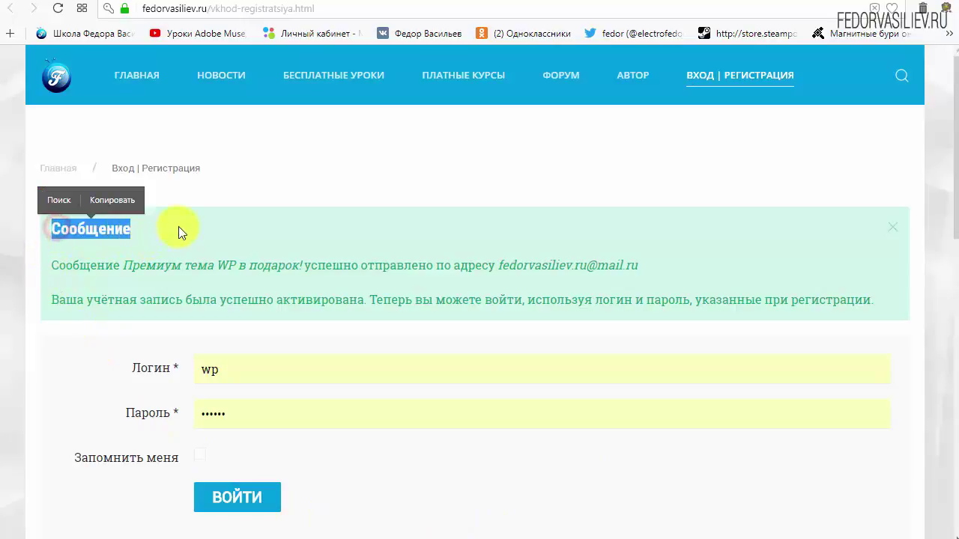
left_click(178, 226)
left_click_drag(55, 263, 96, 270)
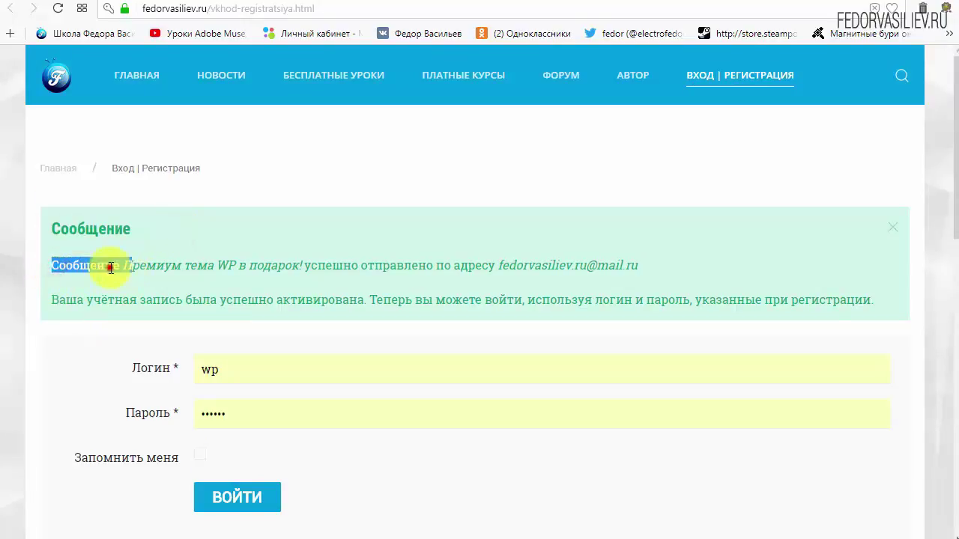
left_click(107, 271)
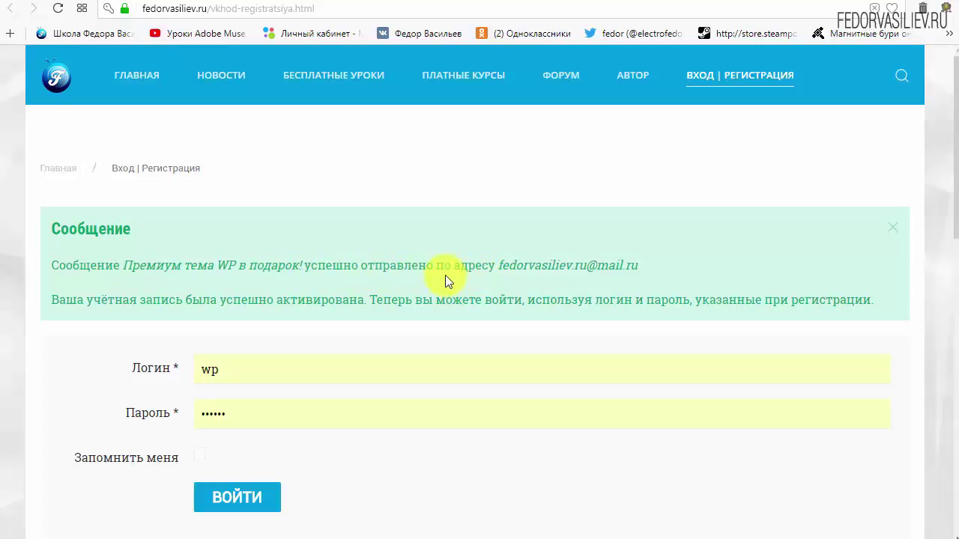
- Return to Mail.ru and open Входящие, now topped by 'Премиум тема WP в подарок!'
left_click(83, 8)
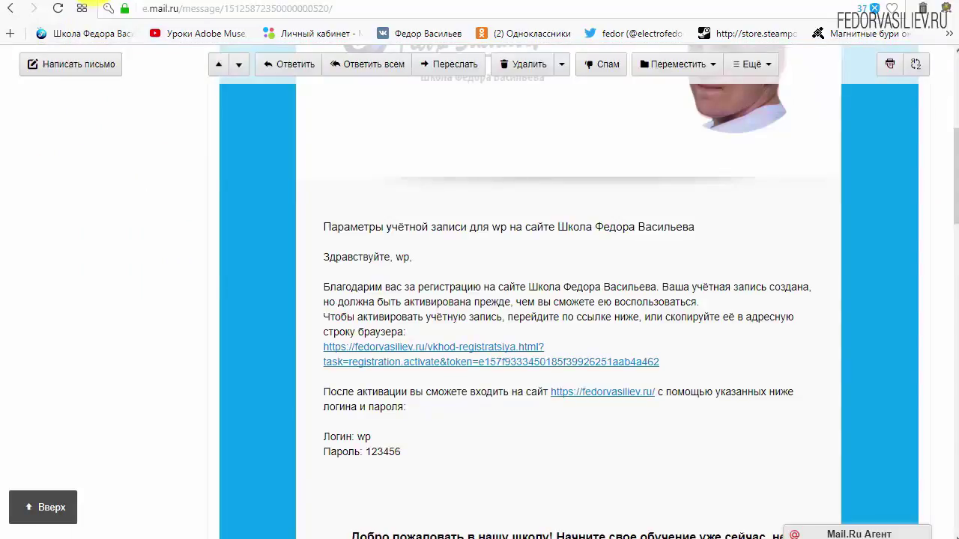
scroll(288, 302, "up", 7)
left_click(83, 166)
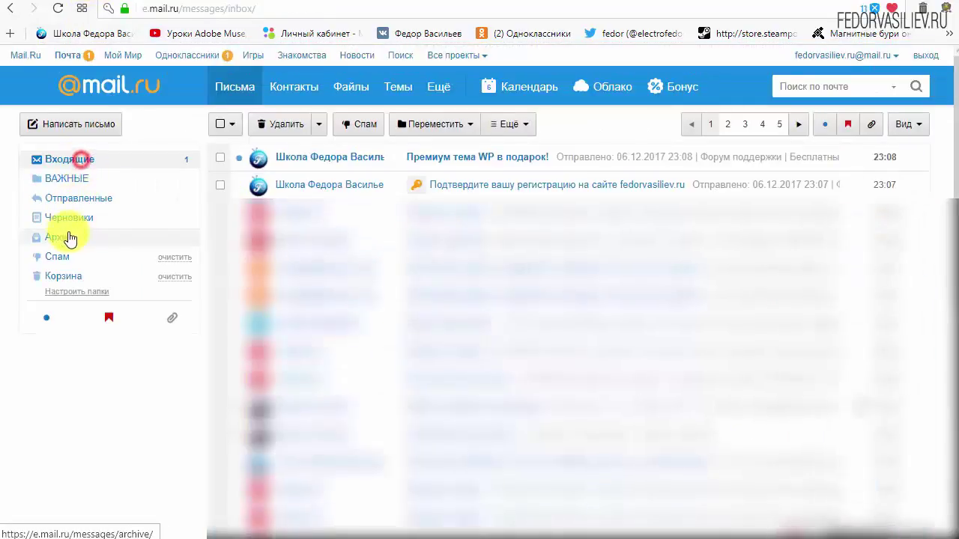